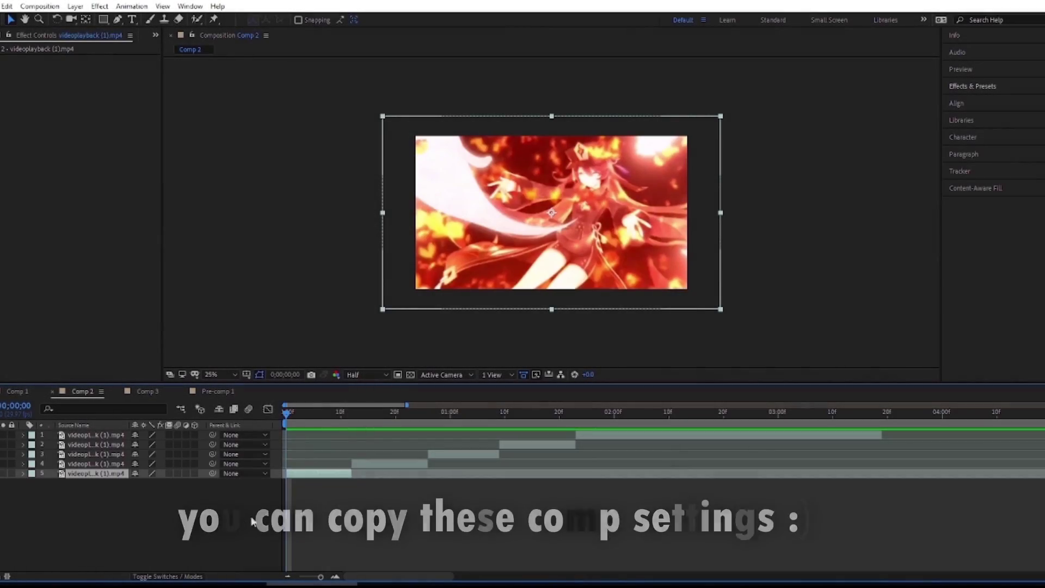
right_click(244, 520)
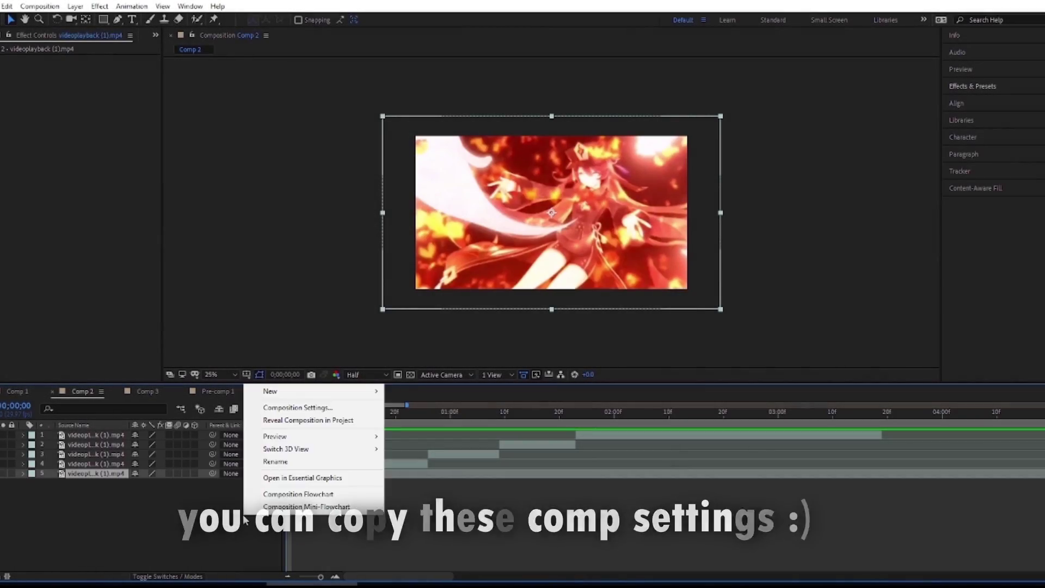
click(348, 408)
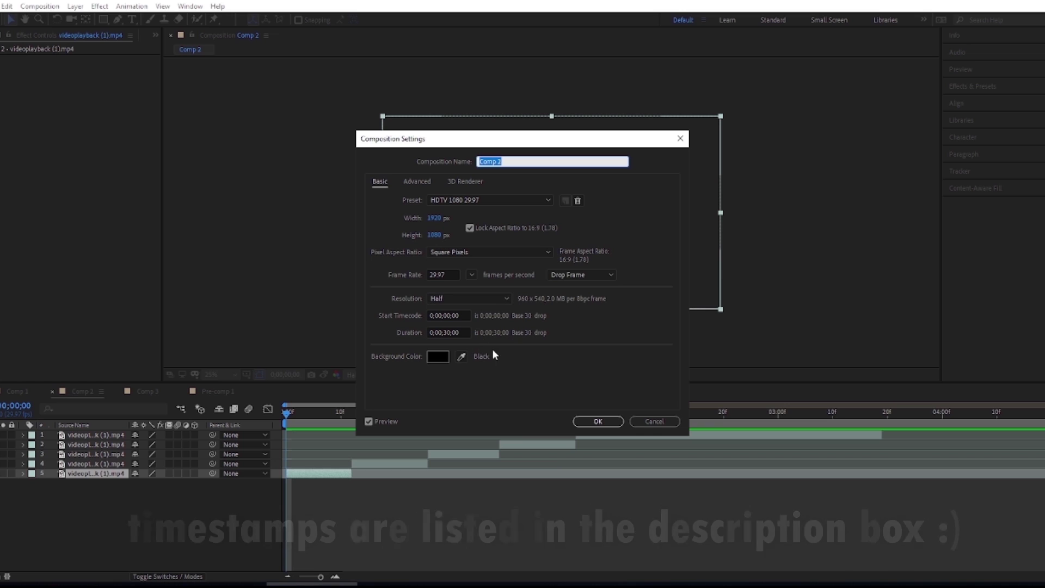
click(422, 182)
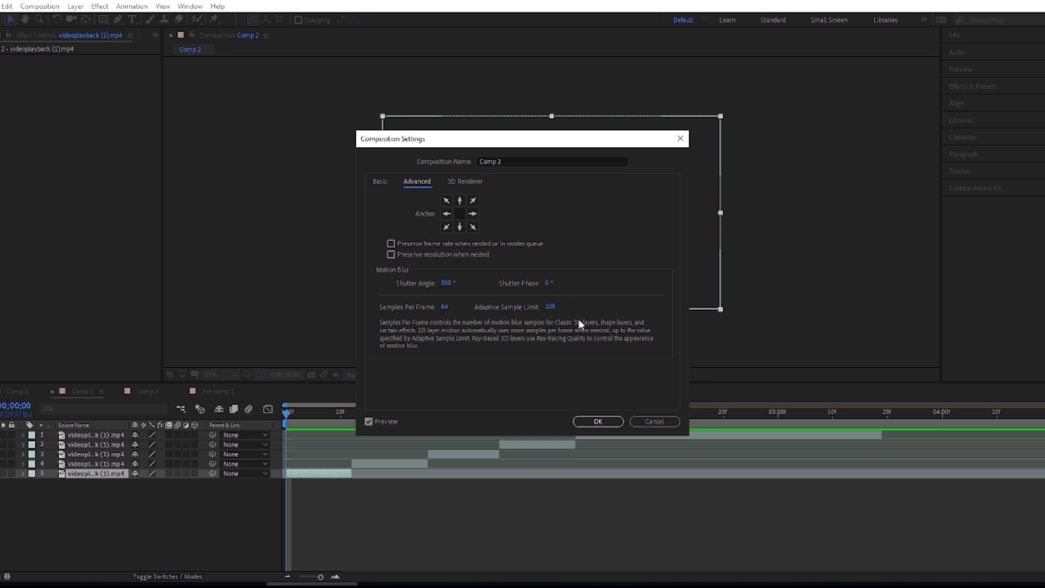
click(598, 422)
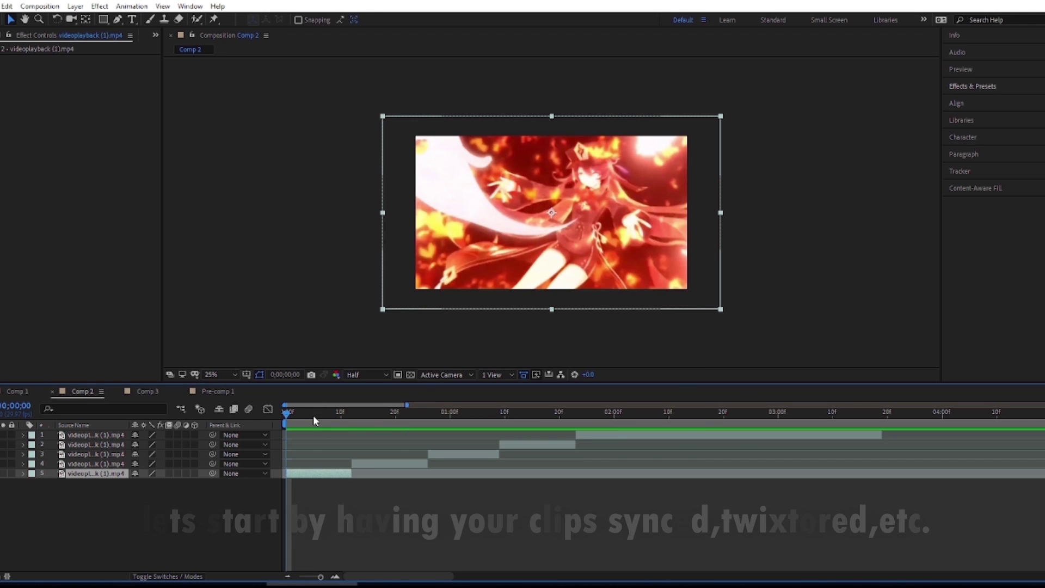
mouse_move(313, 415)
mouse_down()
mouse_move(290, 423)
mouse_move(374, 418)
mouse_up()
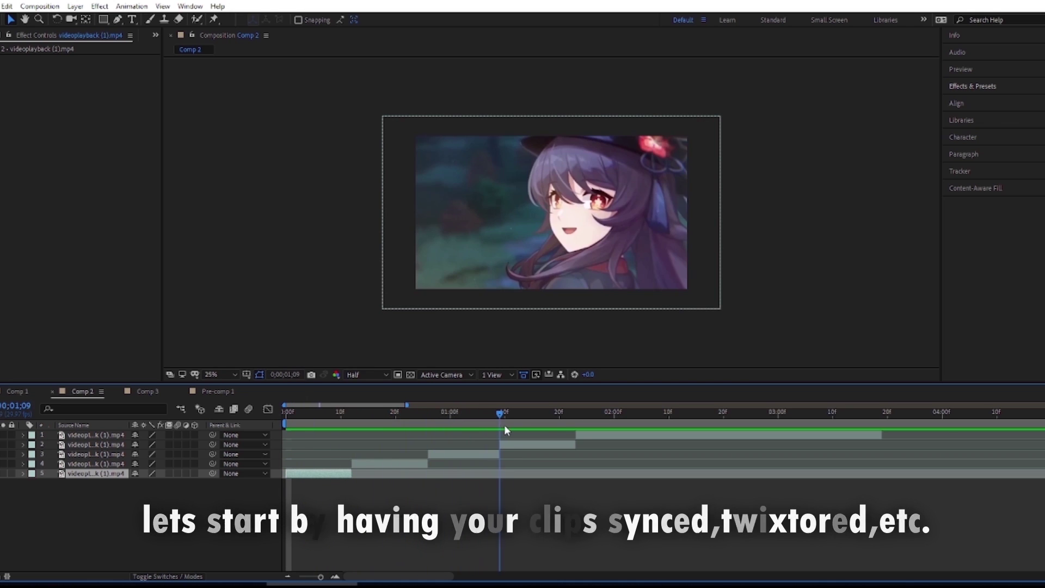
drag(374, 418, 697, 435)
click(804, 445)
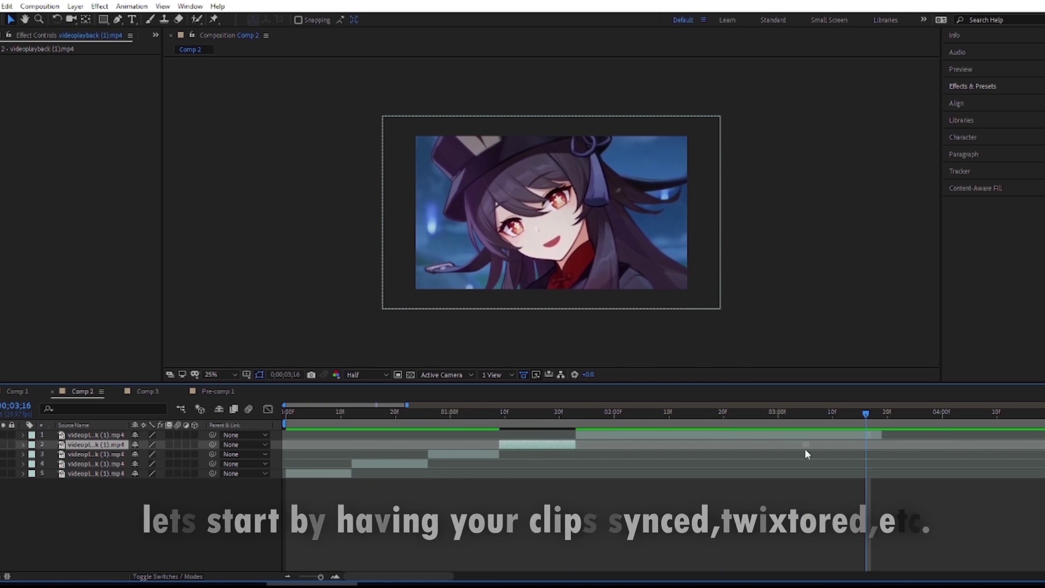
click(427, 415)
drag(426, 415, 346, 414)
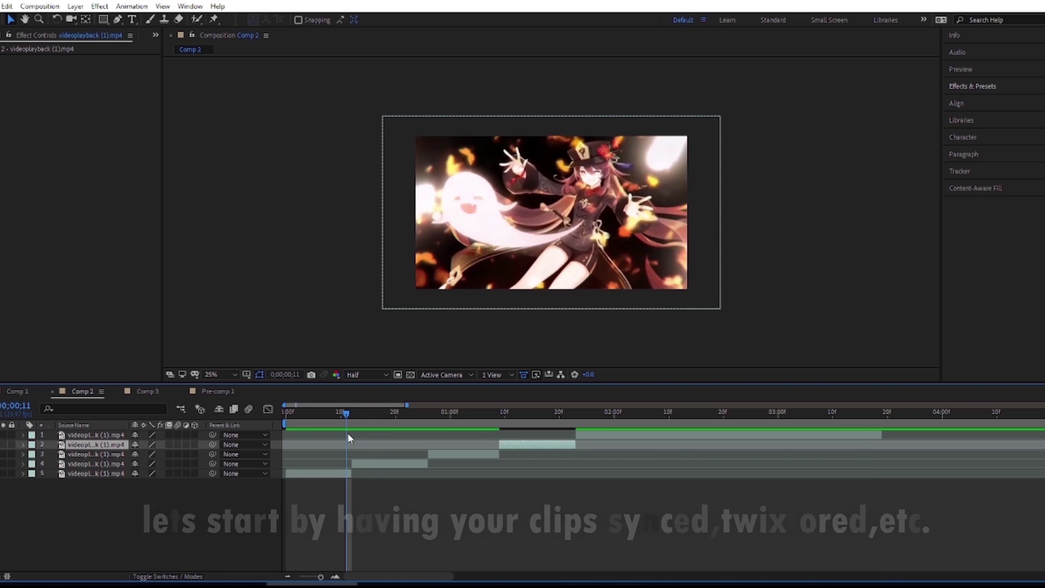
click(345, 484)
click(331, 474)
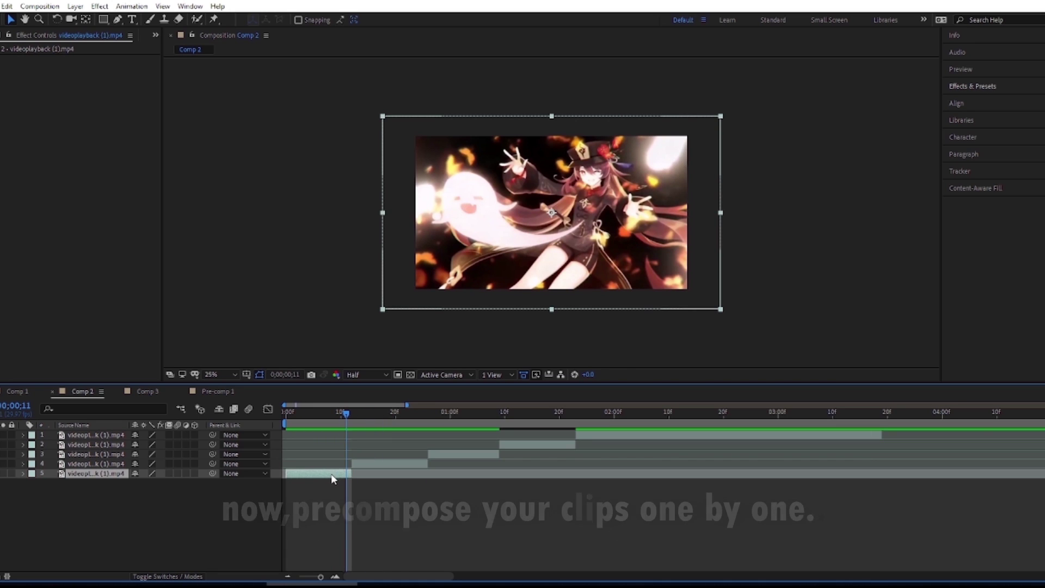
Precompose the clips on layers 5, 4 and 3 into Comp 7, Comp 8 and Comp 9
key(ctrl+shift+c)
click(557, 364)
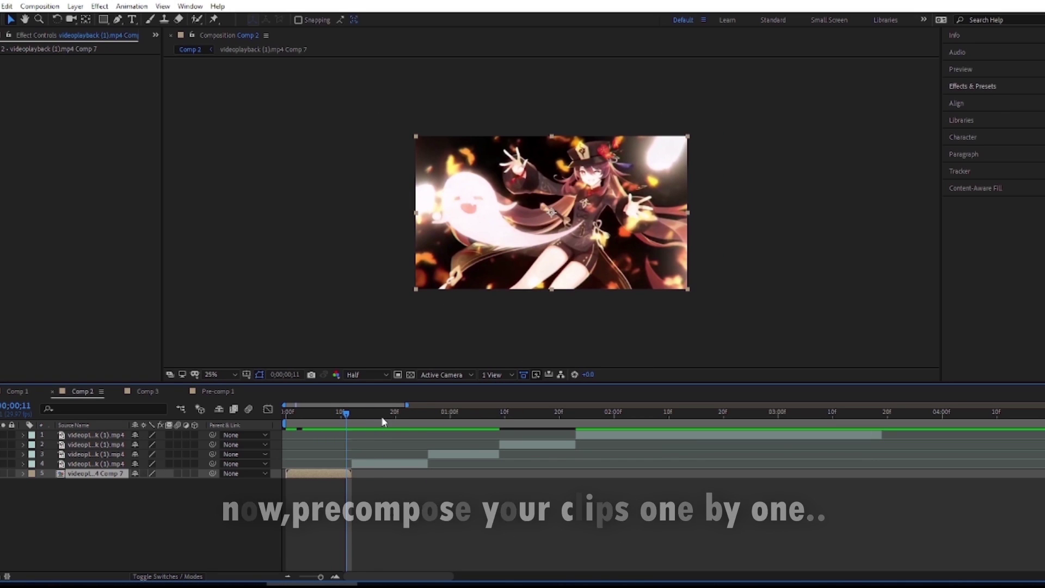
click(365, 465)
key(ctrl+shift+c)
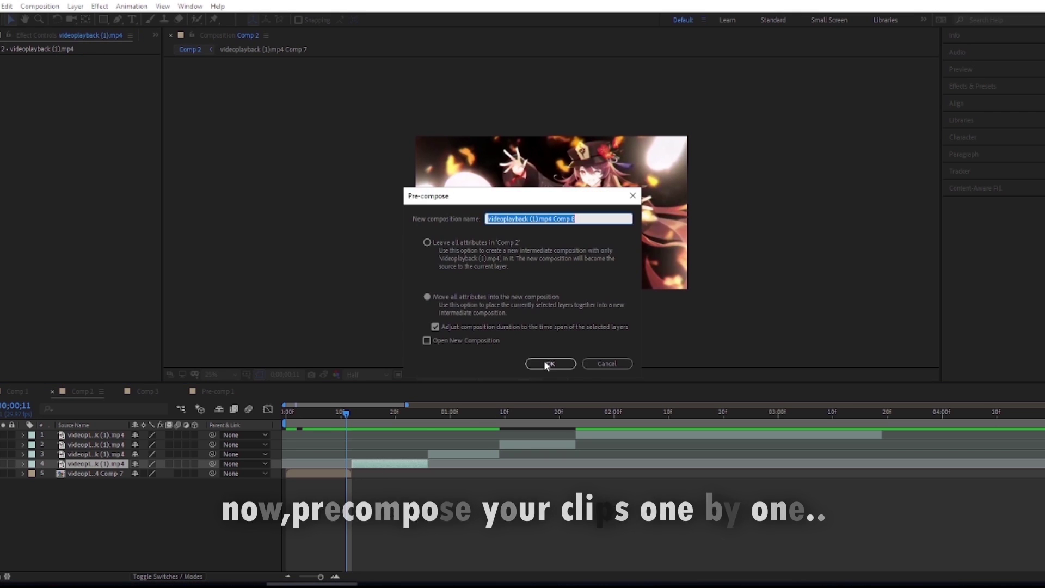
click(546, 362)
click(448, 455)
key(ctrl+shift+c)
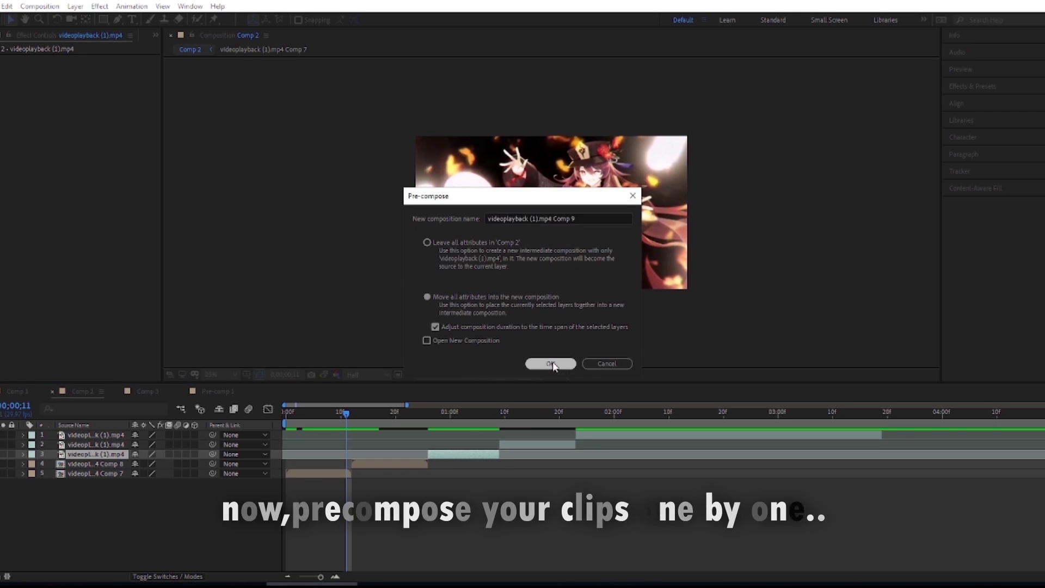
click(553, 362)
Precompose the clips on layers 2 and 1 into Comp 10 and Comp 11
click(520, 445)
key(ctrl+shift+c)
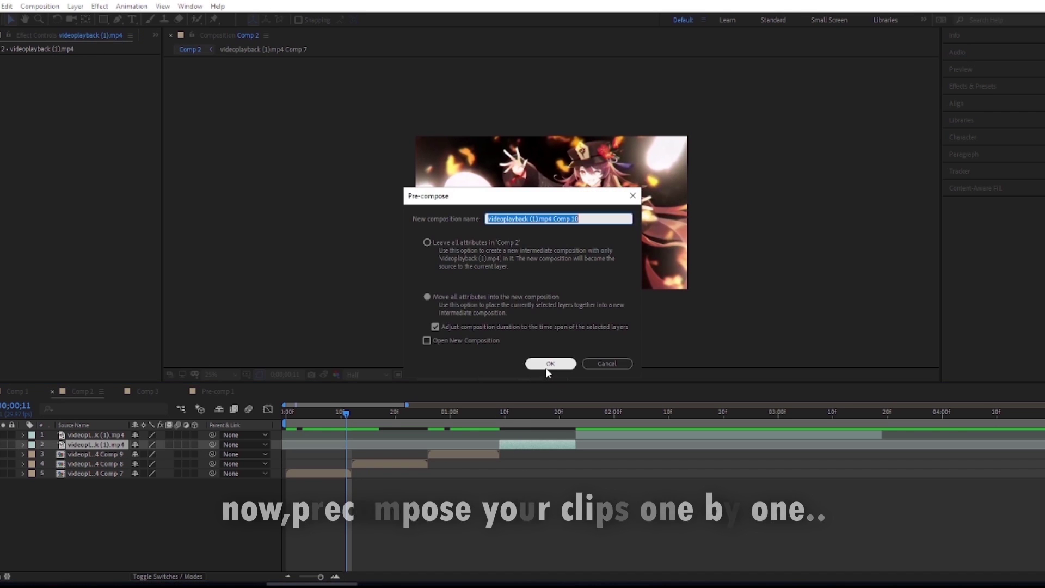
click(549, 364)
click(589, 437)
key(ctrl+shift+c)
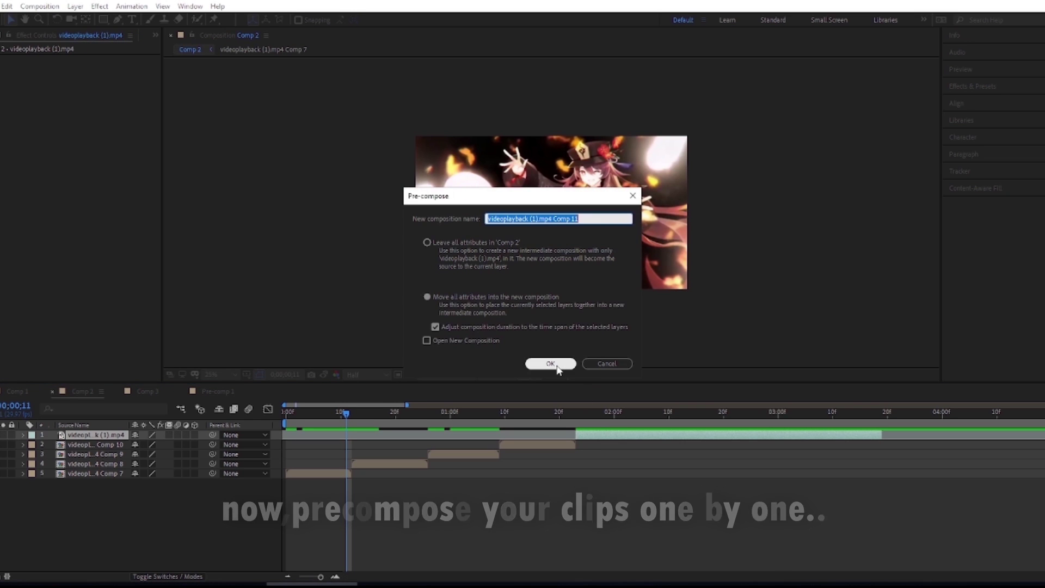
click(549, 363)
Enable motion blur on all five precomp layers and for the composition, then play a preview
drag(466, 428, 346, 417)
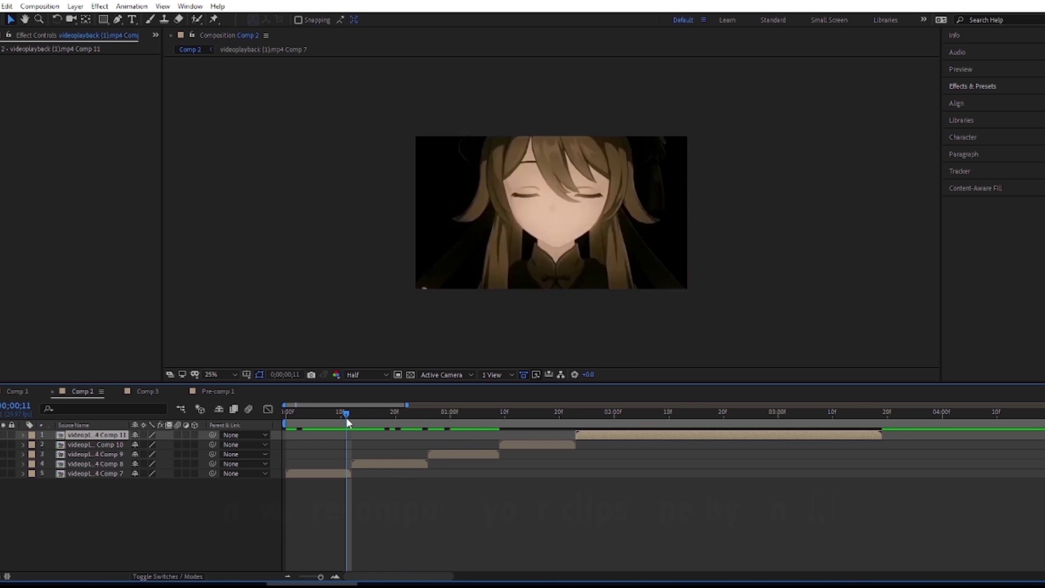
click(323, 473)
shift+click(637, 435)
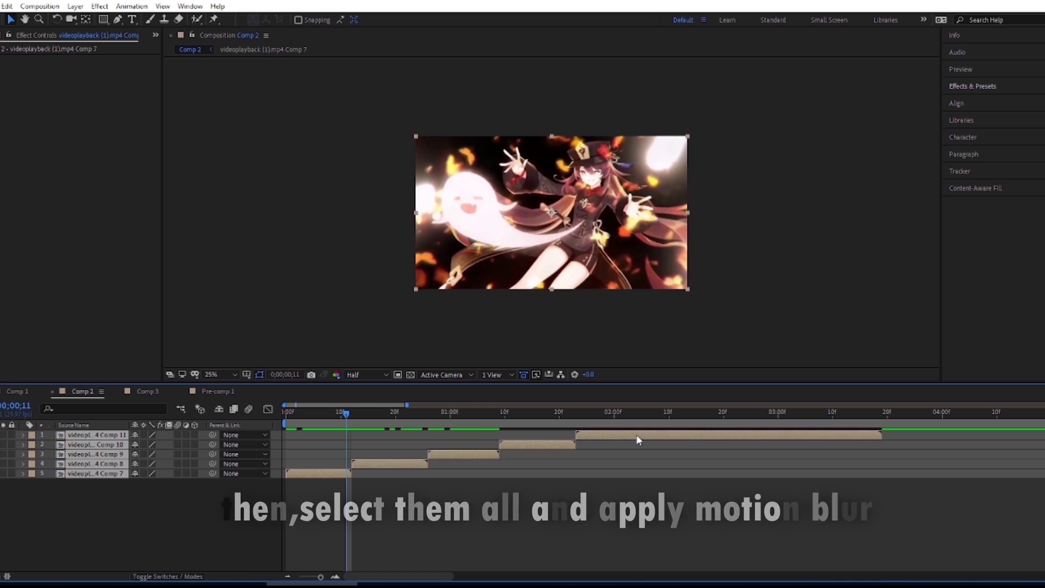
click(176, 434)
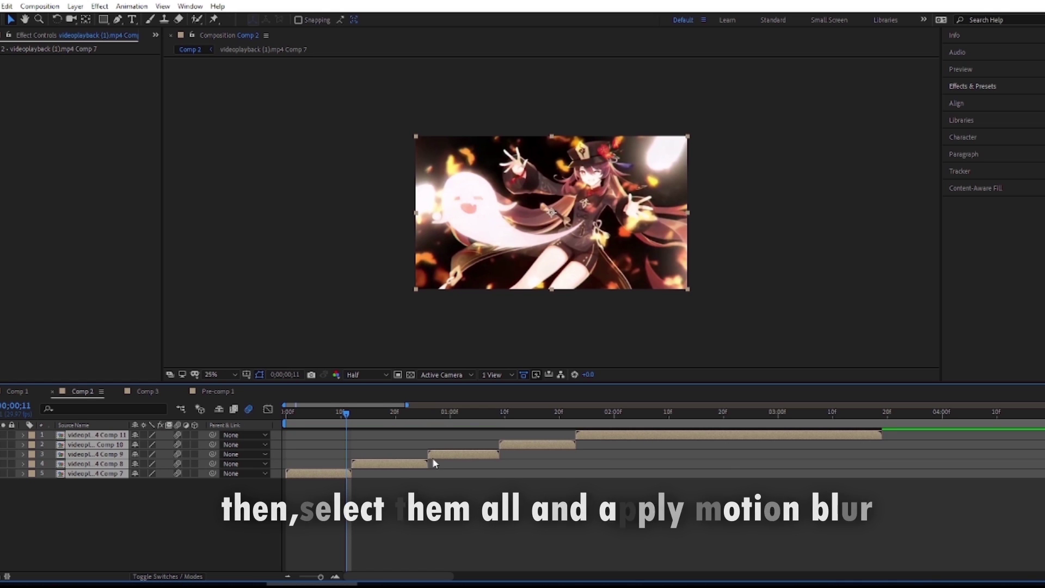
click(249, 409)
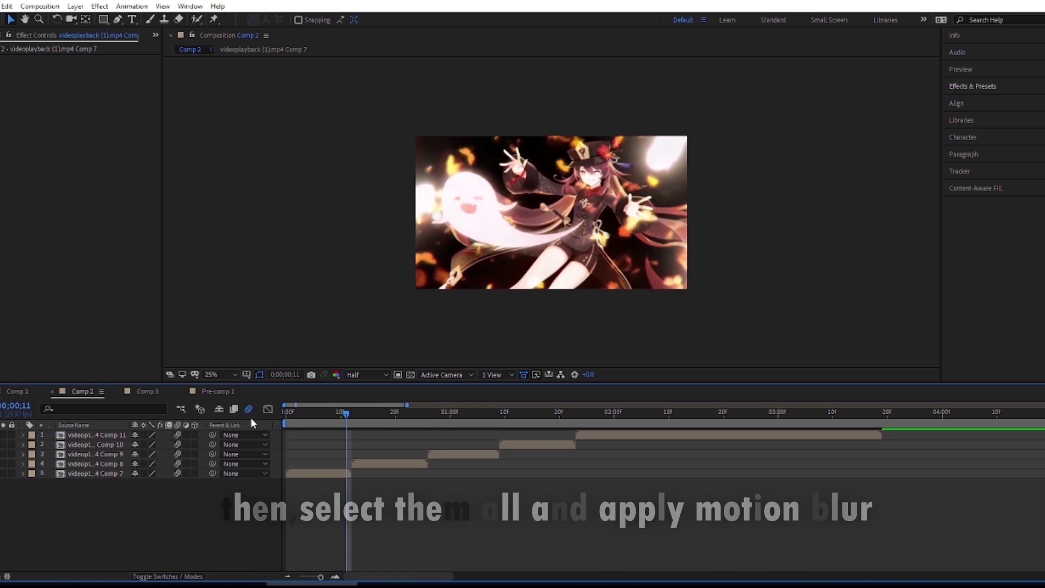
key(space)
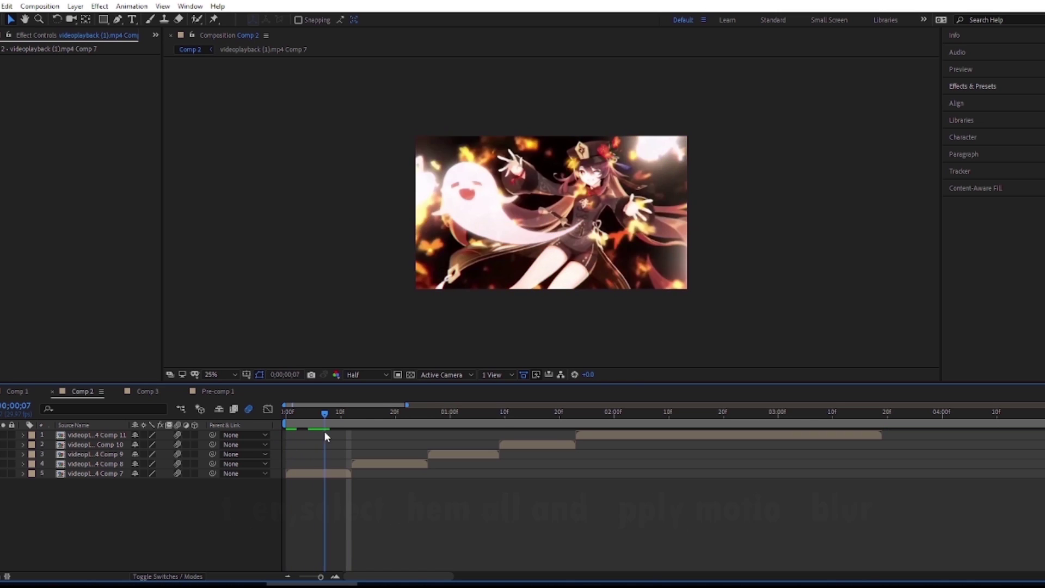
Find the Motion Tile effect in Effects & Presets and apply it to the Comp 7 clip
click(984, 86)
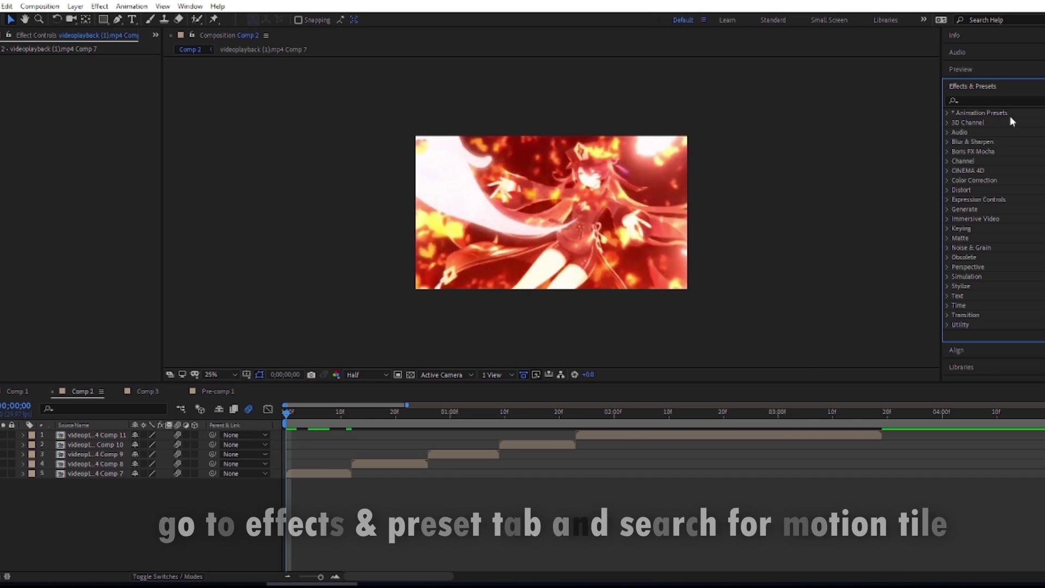
click(988, 102)
text(mot)
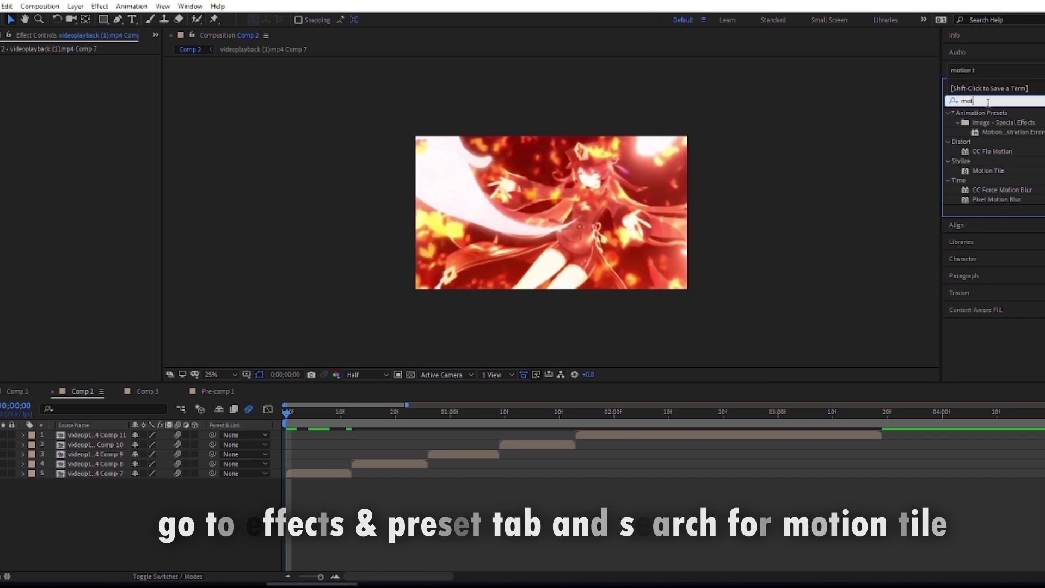
text(ion t)
click(996, 122)
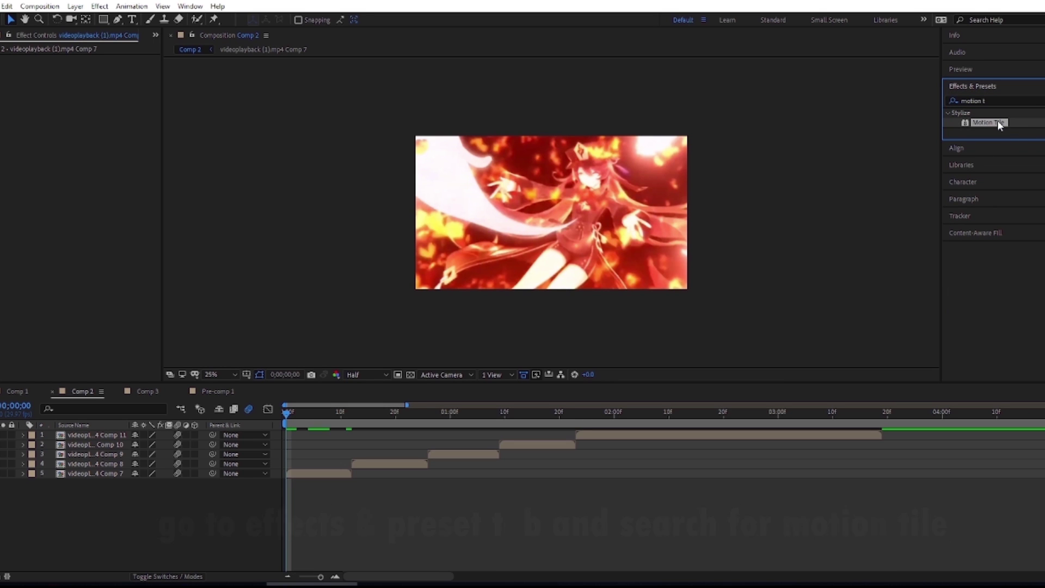
mouse_move(996, 122)
mouse_down()
mouse_move(402, 463)
mouse_move(326, 473)
mouse_up()
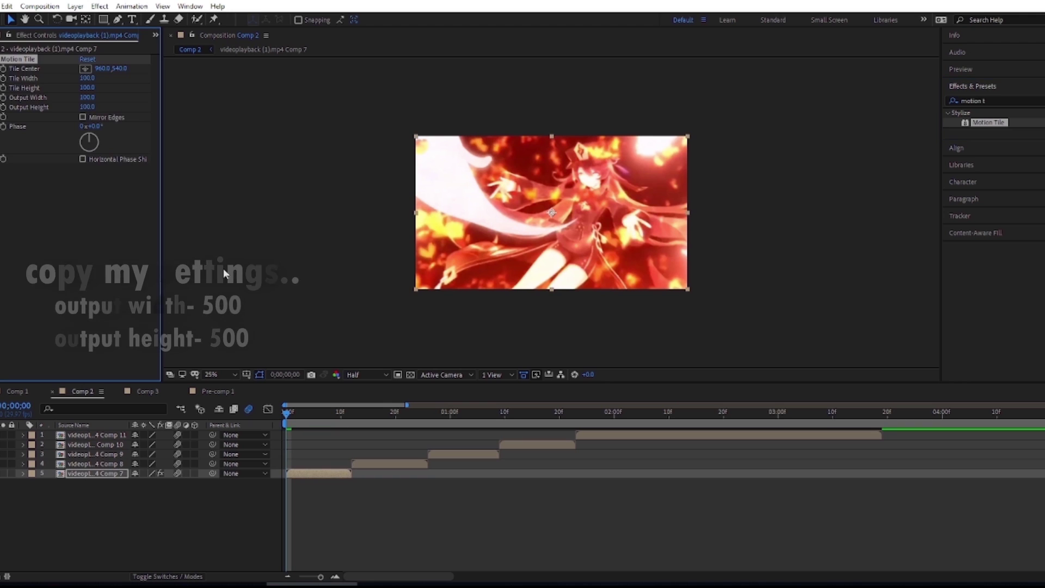
Turn on Mirror Edges and set Motion Tile's Output Height and Output Width to 500
click(83, 117)
click(88, 107)
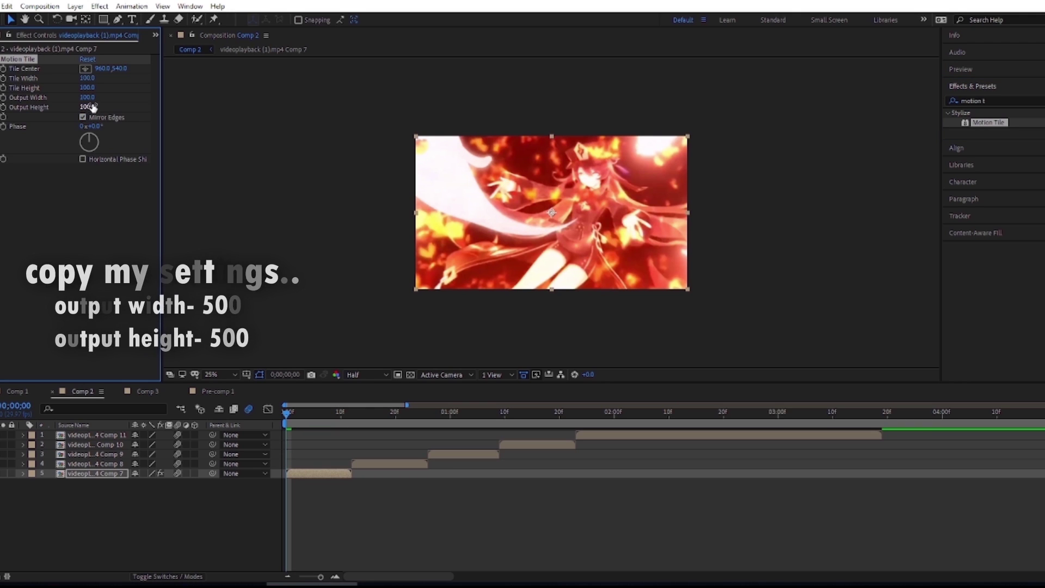
text(500)
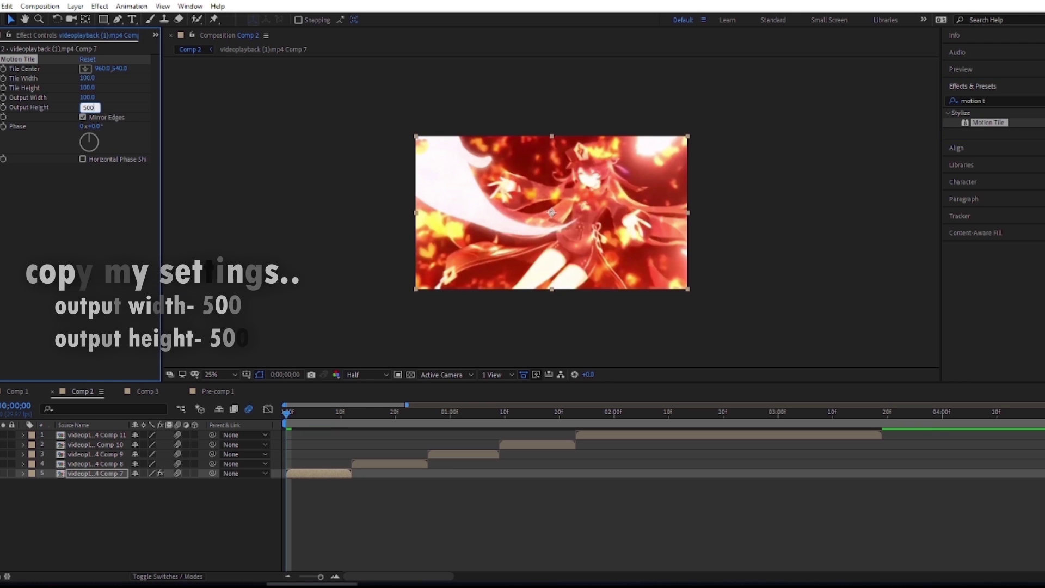
key(Return)
click(85, 96)
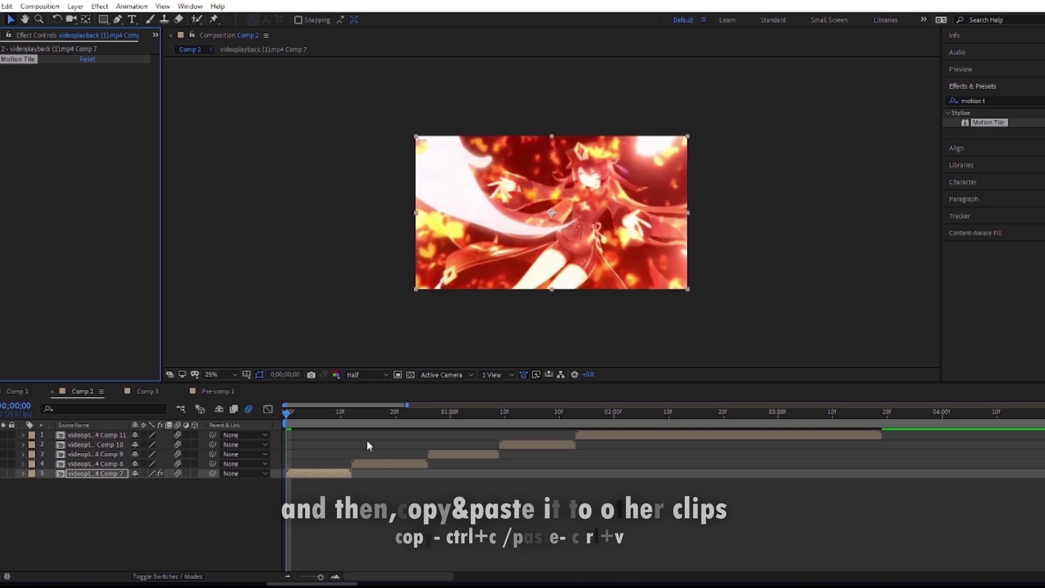
Paste the Motion Tile effect onto the Comp 8, 9, 10 and 11 layers, then return to the start
click(368, 412)
click(374, 463)
key(ctrl+v)
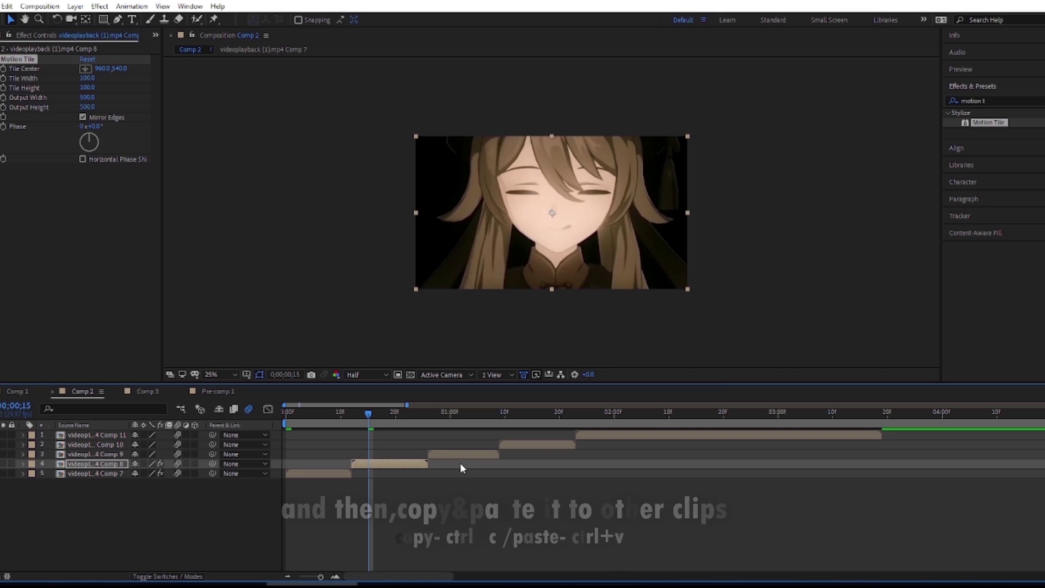
click(457, 454)
key(ctrl+v)
click(531, 443)
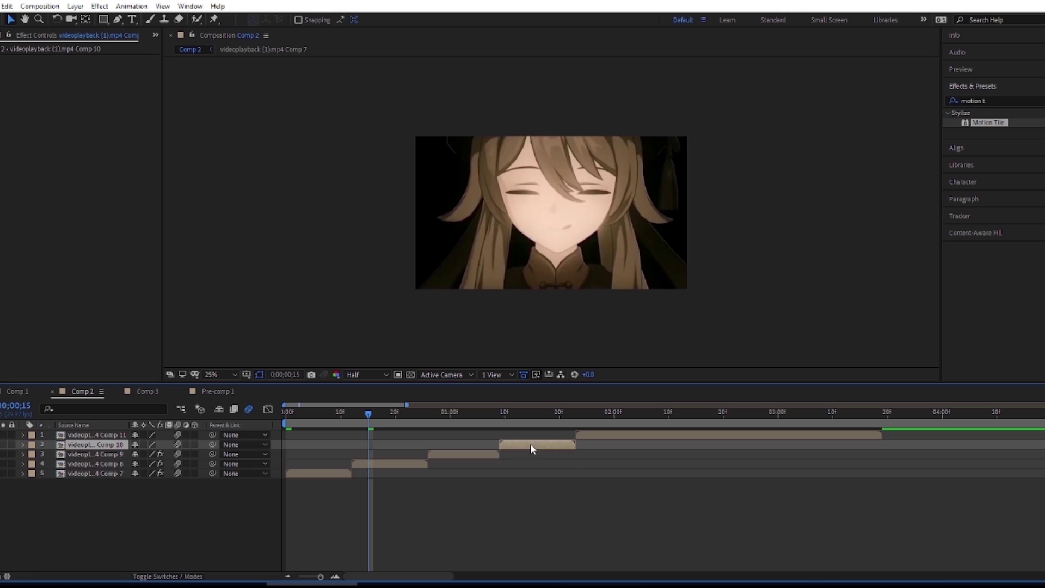
key(ctrl+v)
click(633, 435)
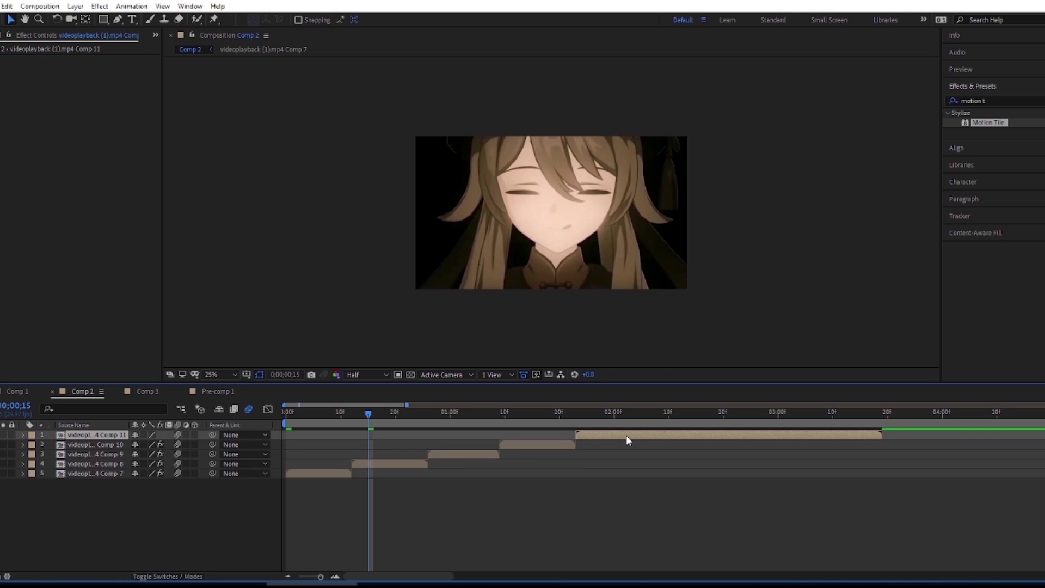
key(ctrl+v)
drag(355, 415, 328, 445)
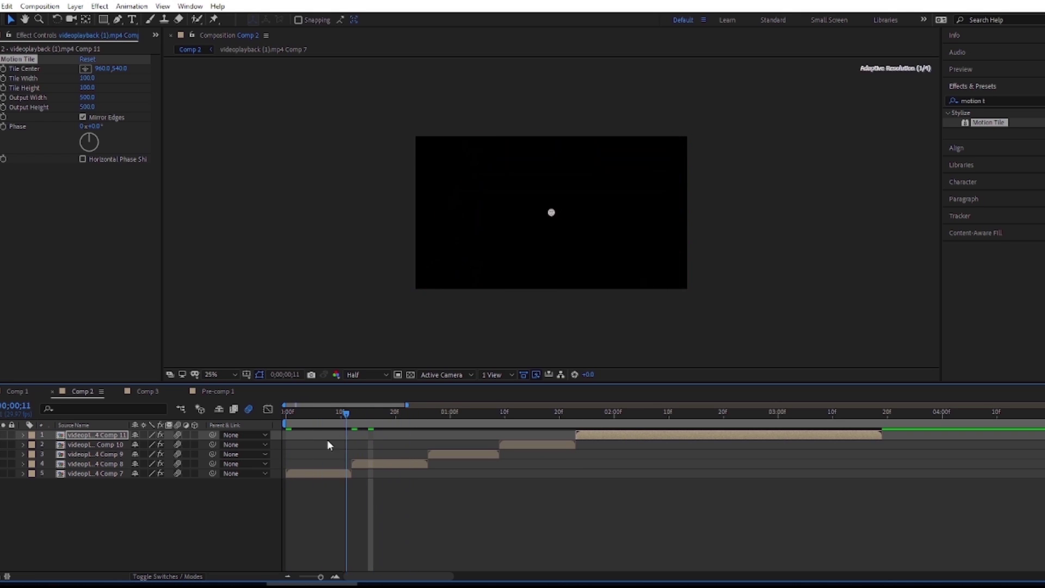
key(Home)
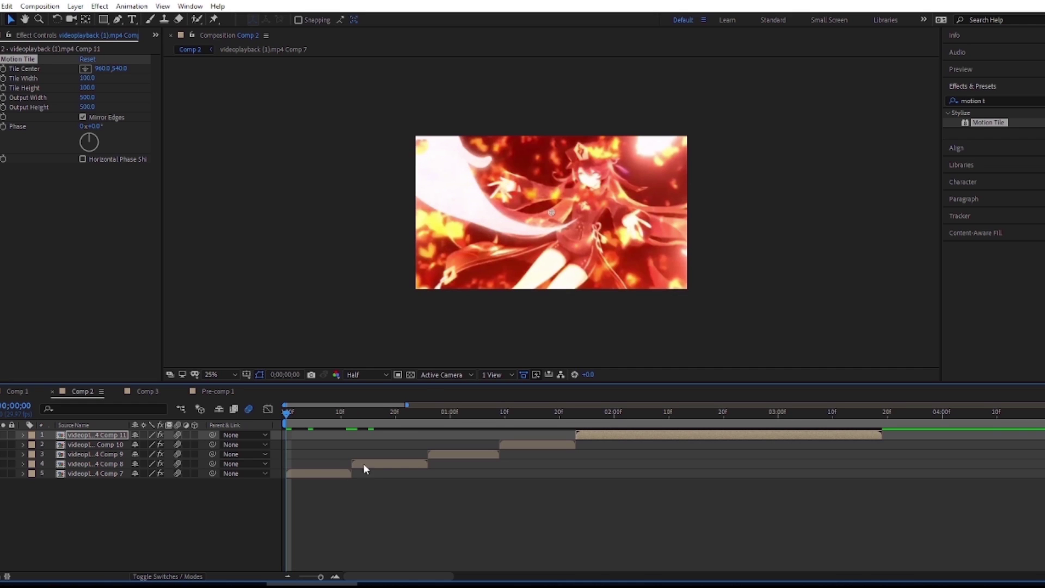
Add a Null Object and place it just above the Comp 7 clip
right_click(237, 524)
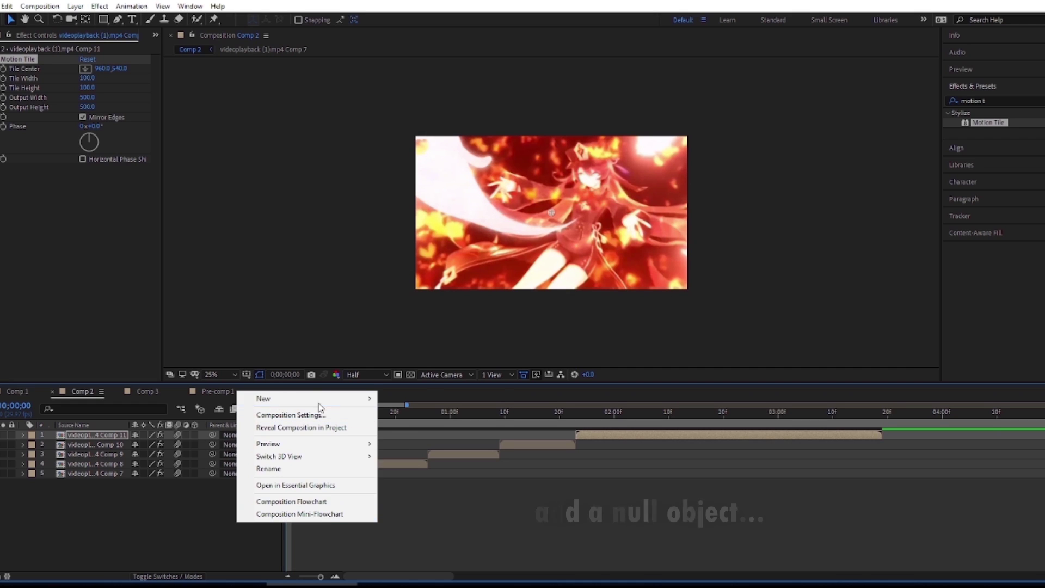
mouse_move(312, 402)
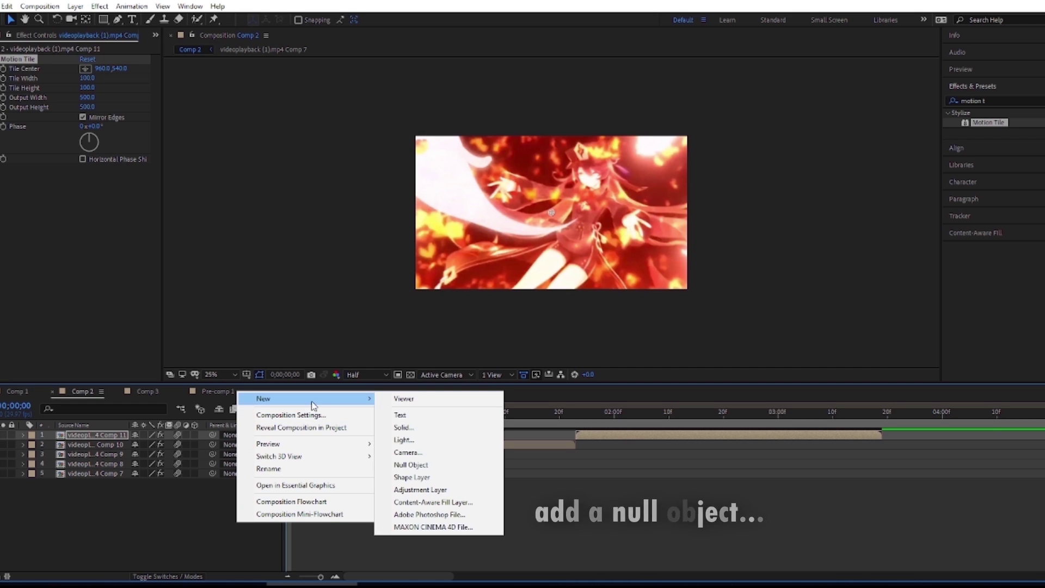
click(422, 464)
drag(102, 439, 86, 475)
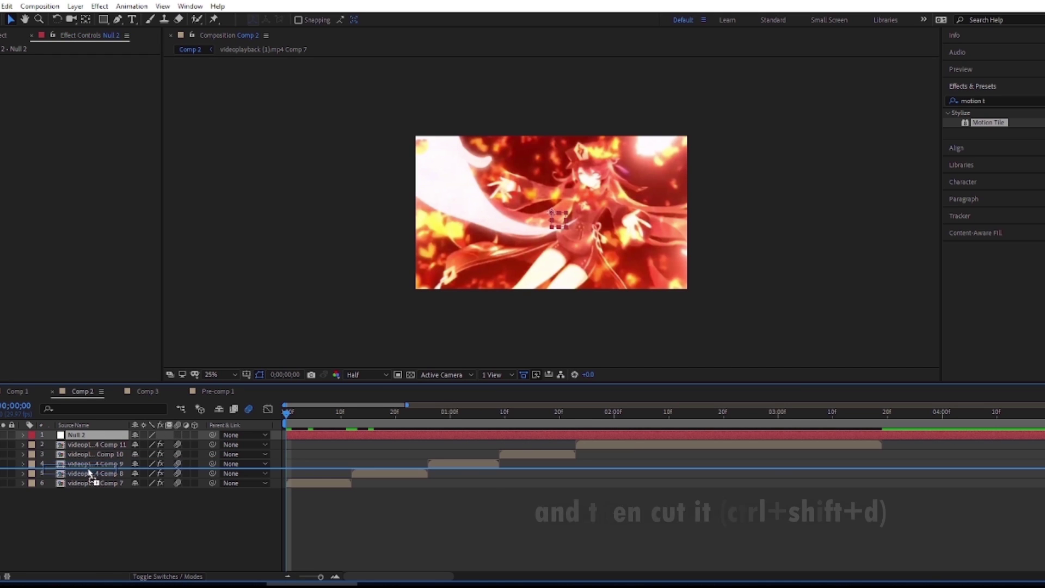
Split the null at the ends of the Comp 7 and Comp 8 clips, moving pieces above Comp 8 and Comp 9
click(347, 419)
drag(347, 418, 352, 419)
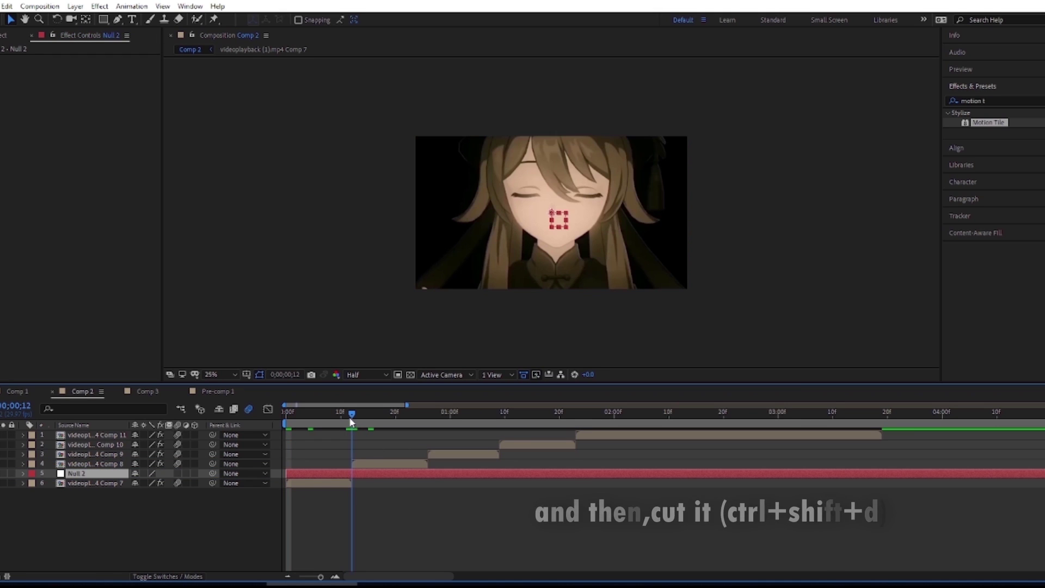
key(ctrl+shift+d)
drag(125, 476, 105, 464)
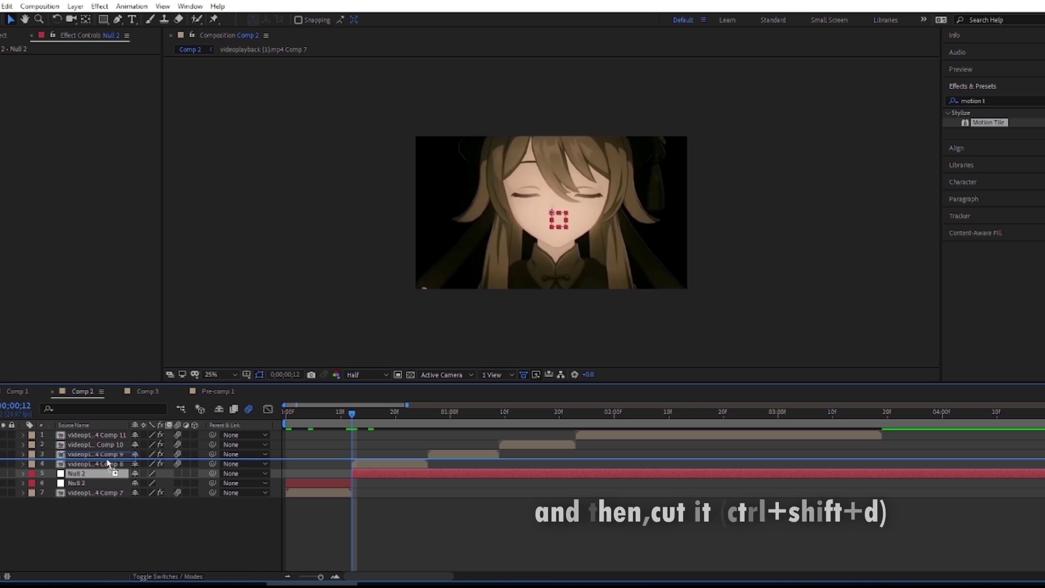
key(ctrl+shift+d)
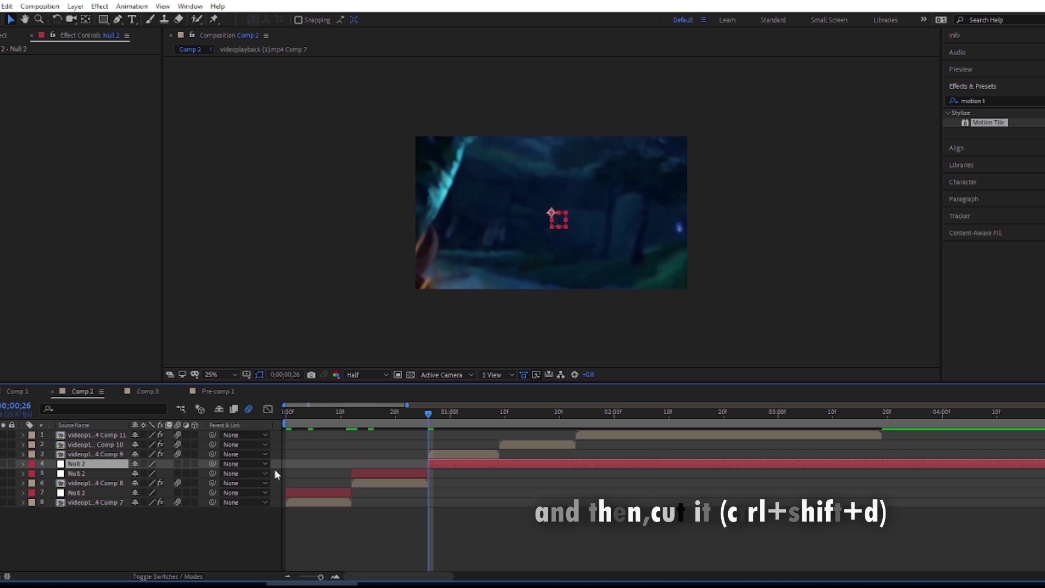
drag(87, 464, 119, 452)
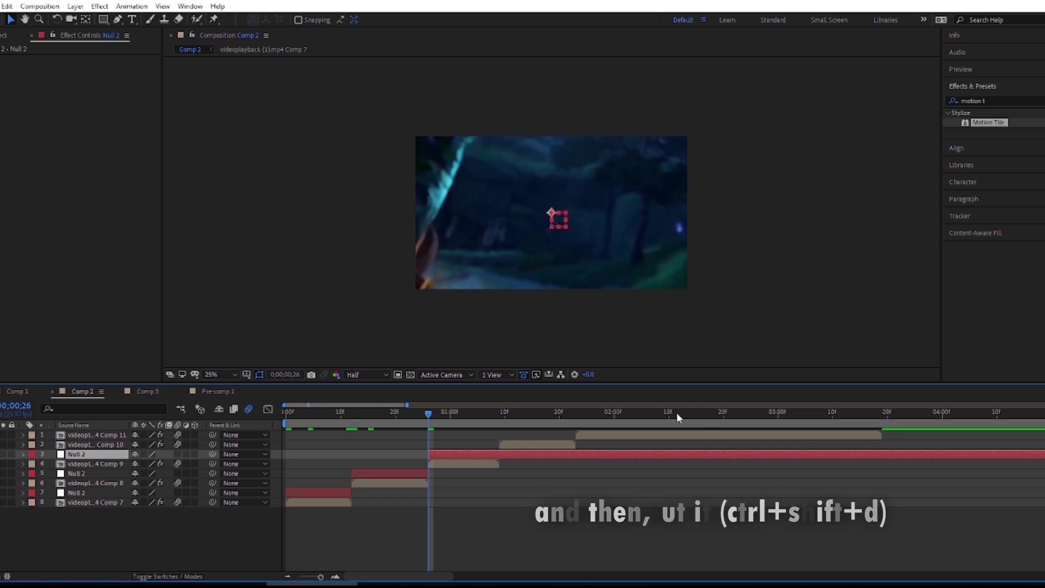
Split the null at the ends of Comp 9, 10 and 11, placing pieces above Comp 10 and 11 and deleting the leftover
click(502, 415)
key(ctrl+shift+d)
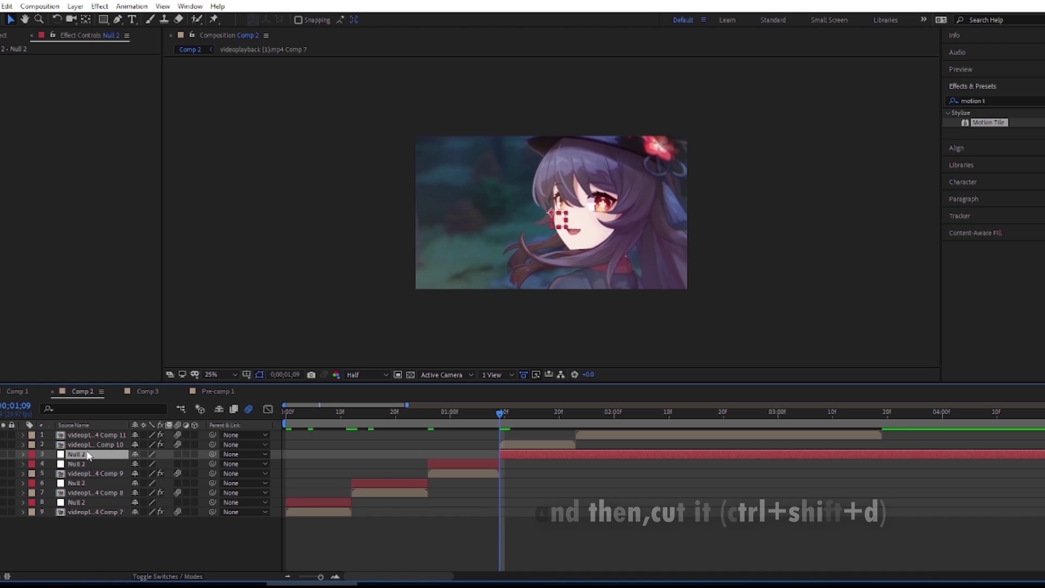
drag(90, 447, 89, 444)
click(576, 413)
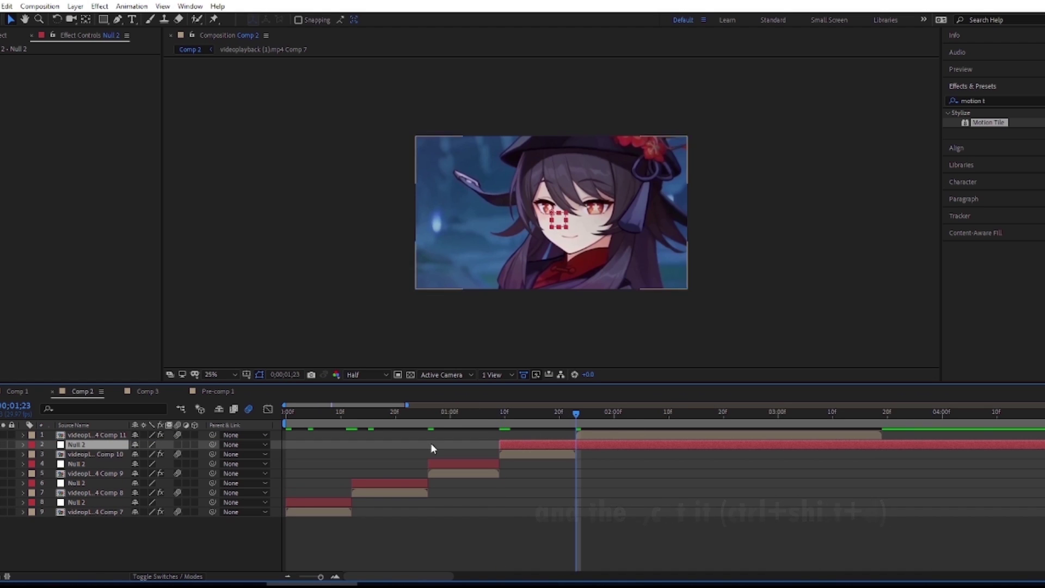
key(ctrl+shift+d)
drag(100, 450, 109, 436)
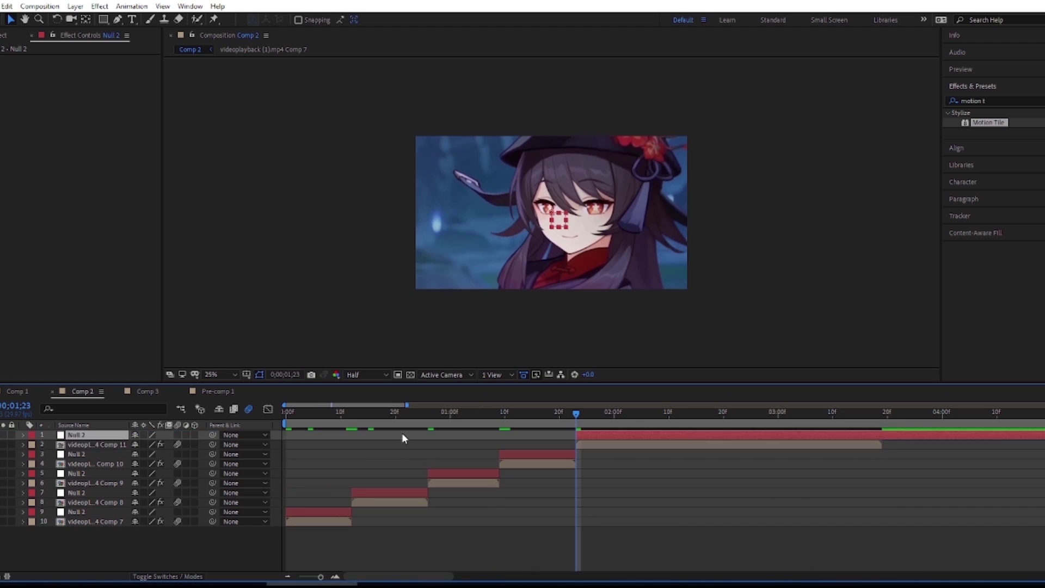
click(877, 420)
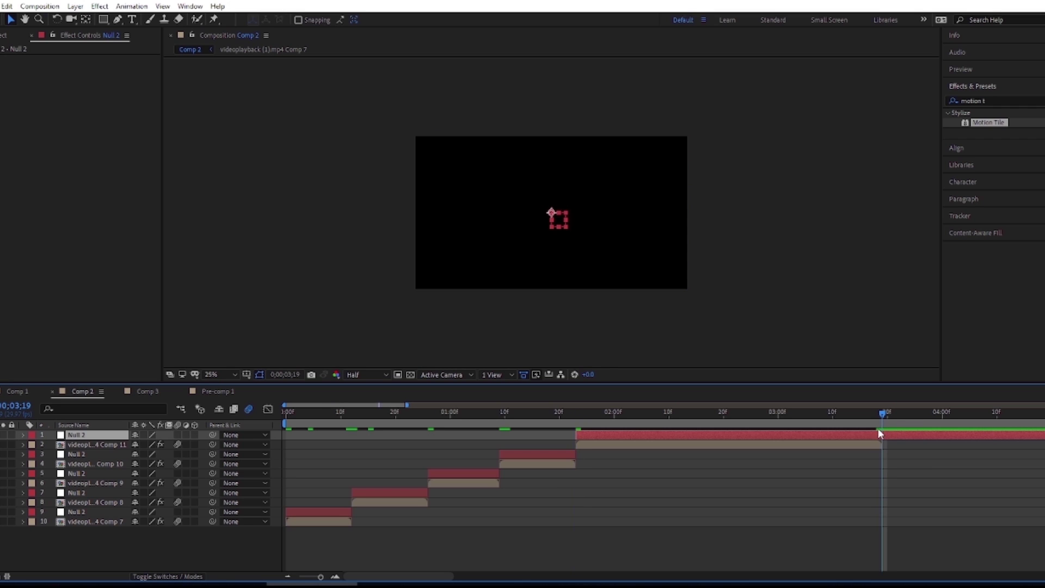
key(ctrl+shift+d)
key(Delete)
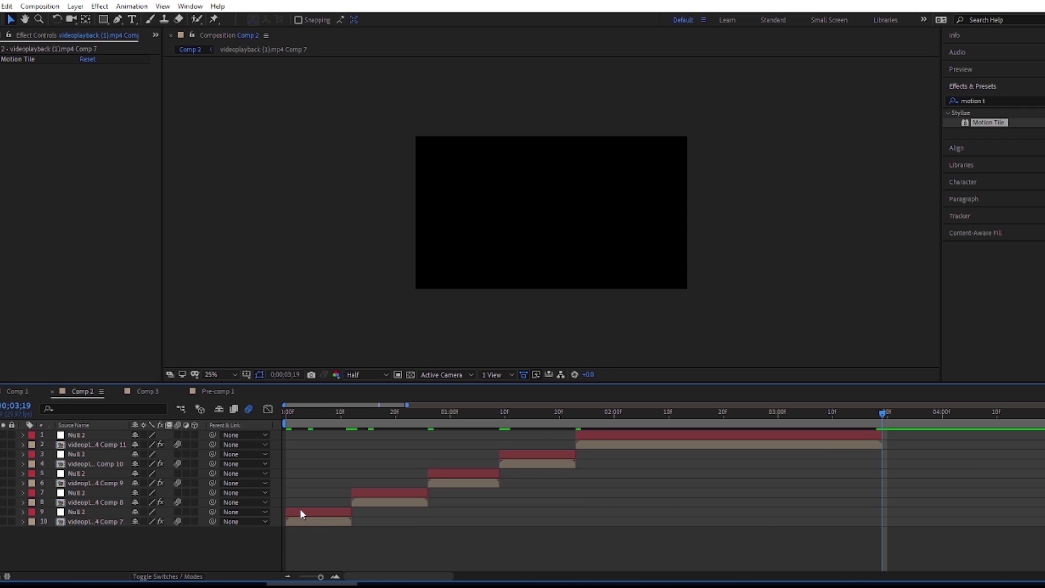
Duplicate the null above each clip from Comp 7 to Comp 11 so each has two nulls
click(300, 512)
key(space)
key(ctrl+d)
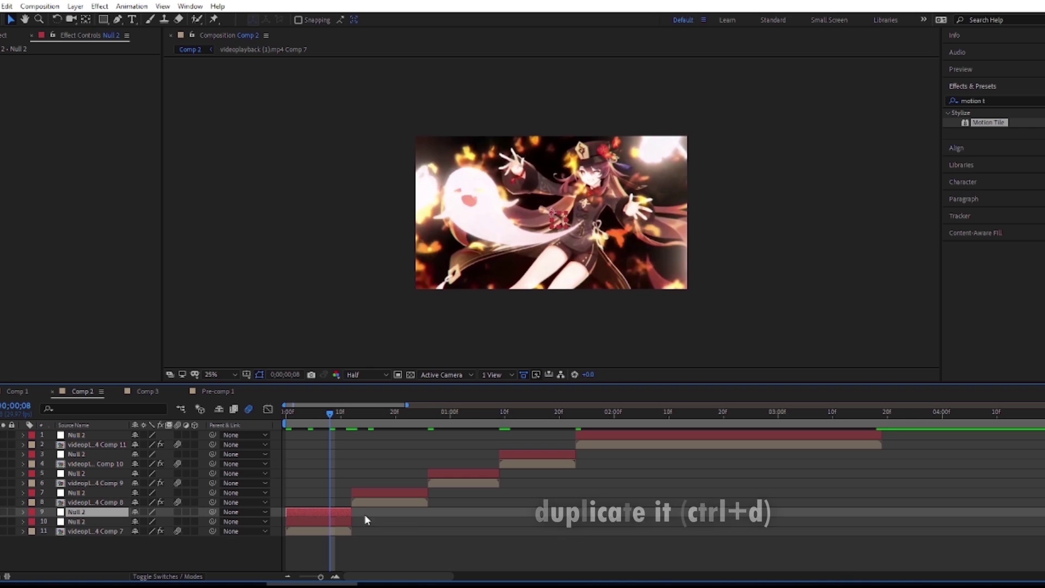
click(381, 491)
key(ctrl+d)
click(441, 477)
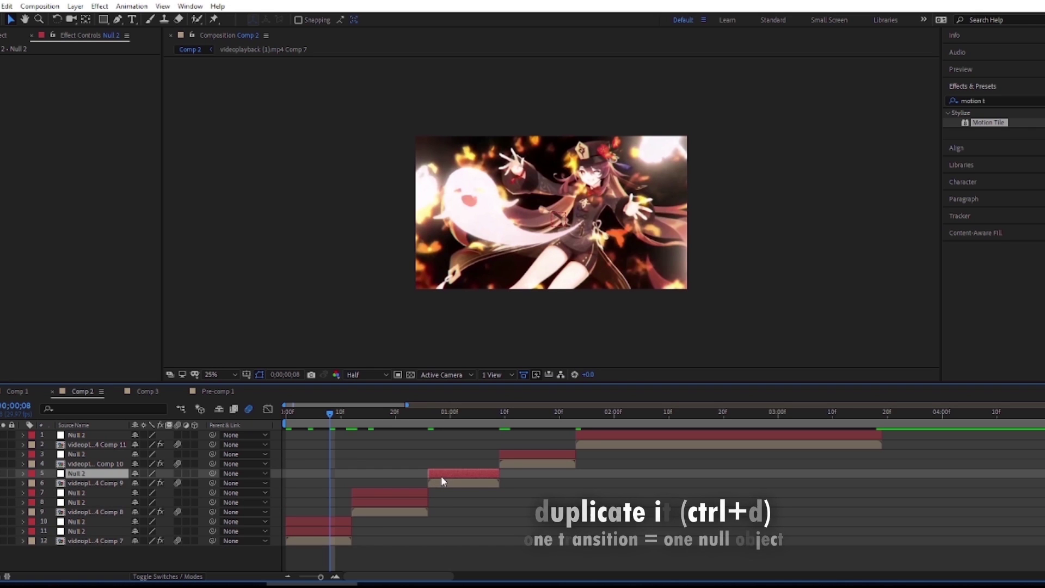
key(ctrl+d)
click(513, 454)
key(ctrl+d)
click(597, 435)
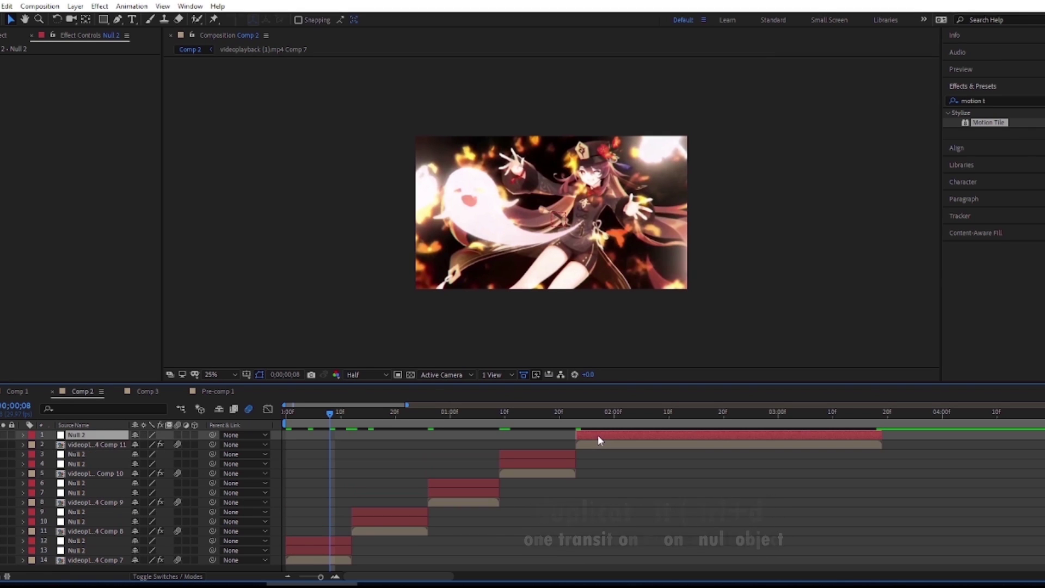
key(ctrl+d)
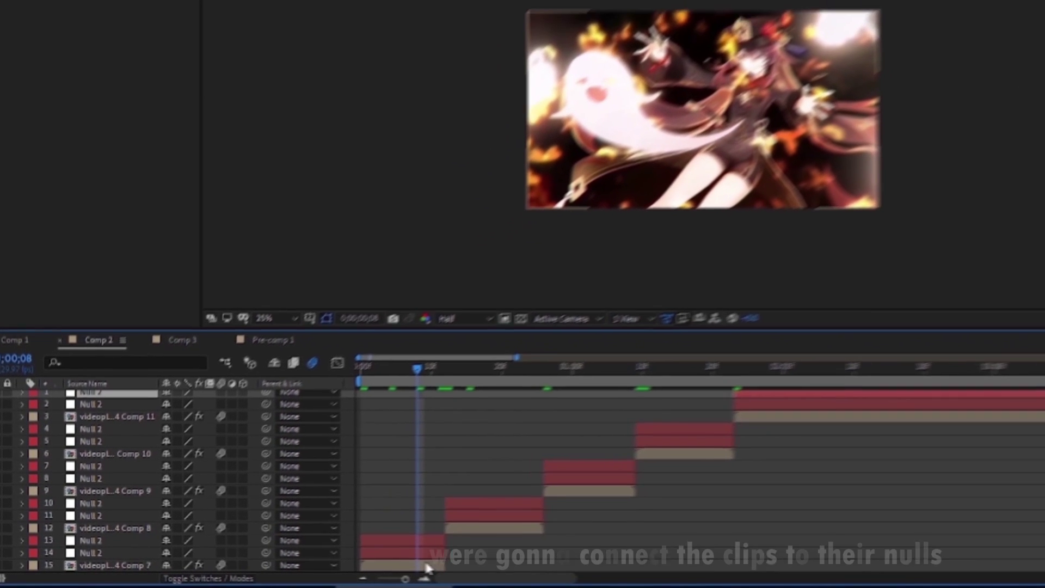
Parent the Comp 7 and Comp 8 clips to their nulls, and those nulls to their partner nulls
click(340, 569)
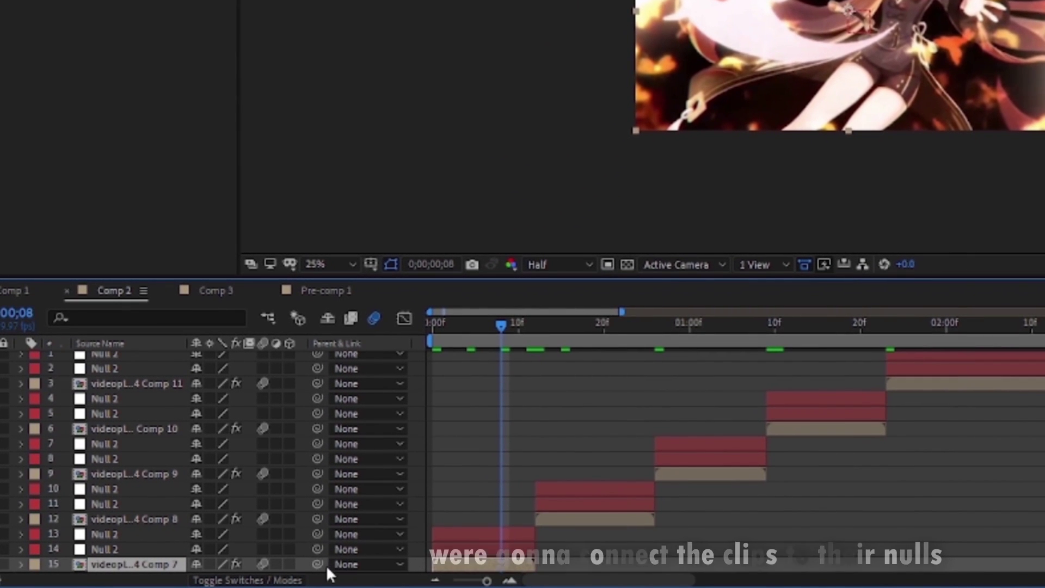
drag(294, 564, 122, 551)
mouse_move(317, 548)
mouse_down()
mouse_move(159, 550)
mouse_move(142, 534)
mouse_up()
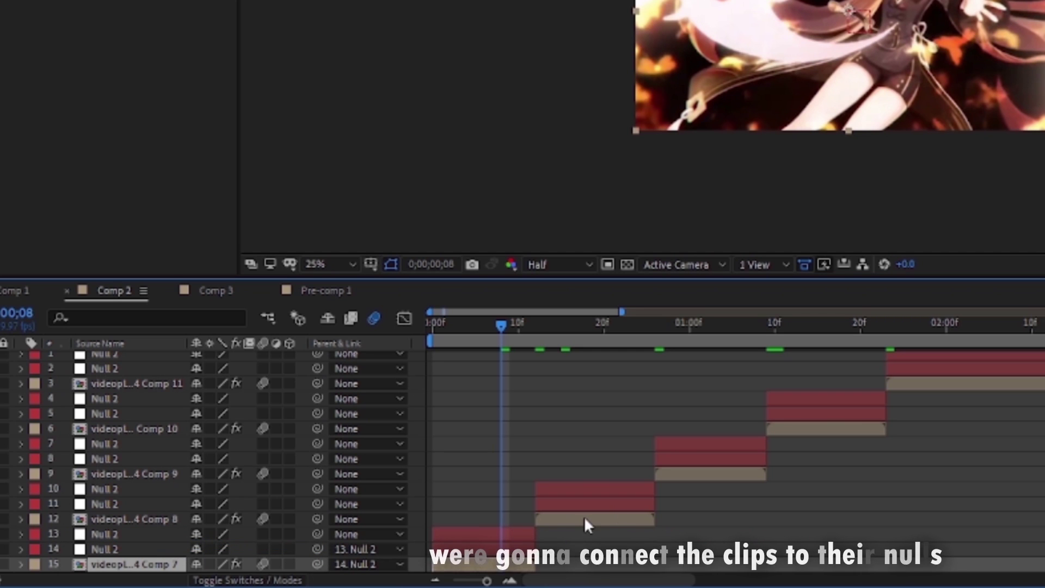
drag(318, 519, 163, 509)
drag(317, 503, 155, 492)
Chain the Comp 9, 10 and 11 clips to their nulls, and each null to its partner null
click(684, 477)
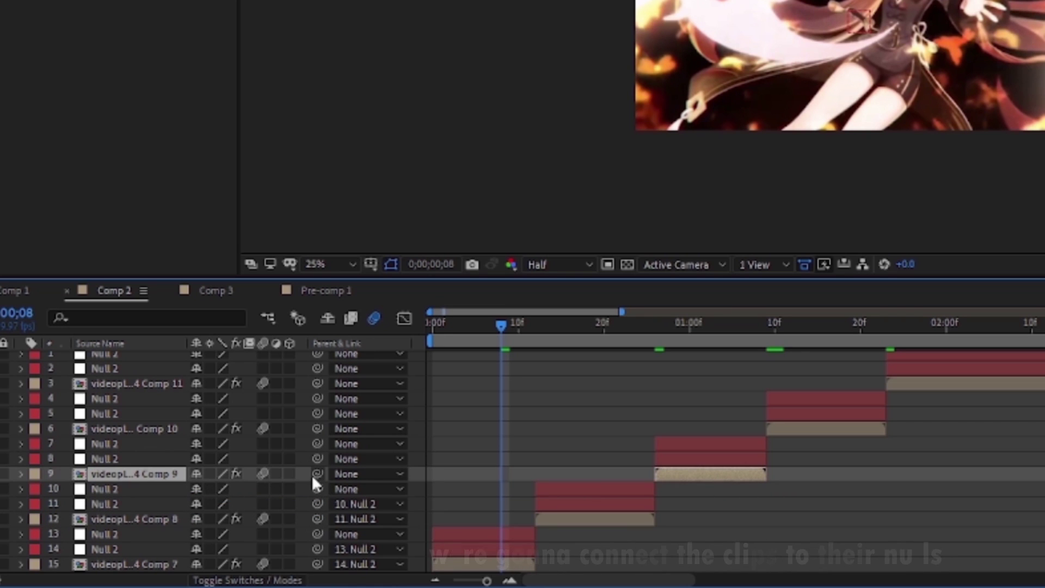
drag(310, 474, 138, 463)
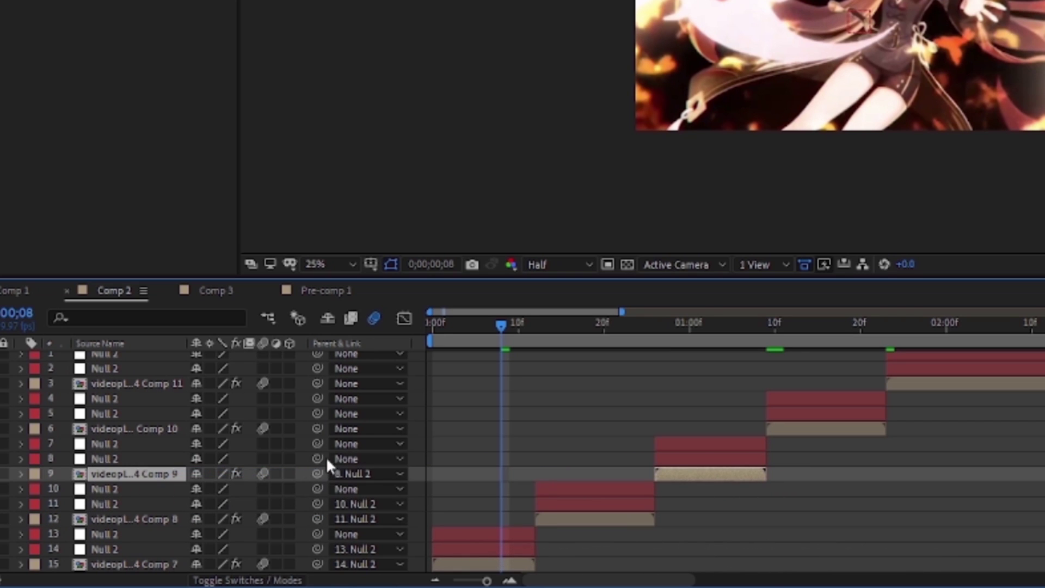
drag(317, 459, 164, 442)
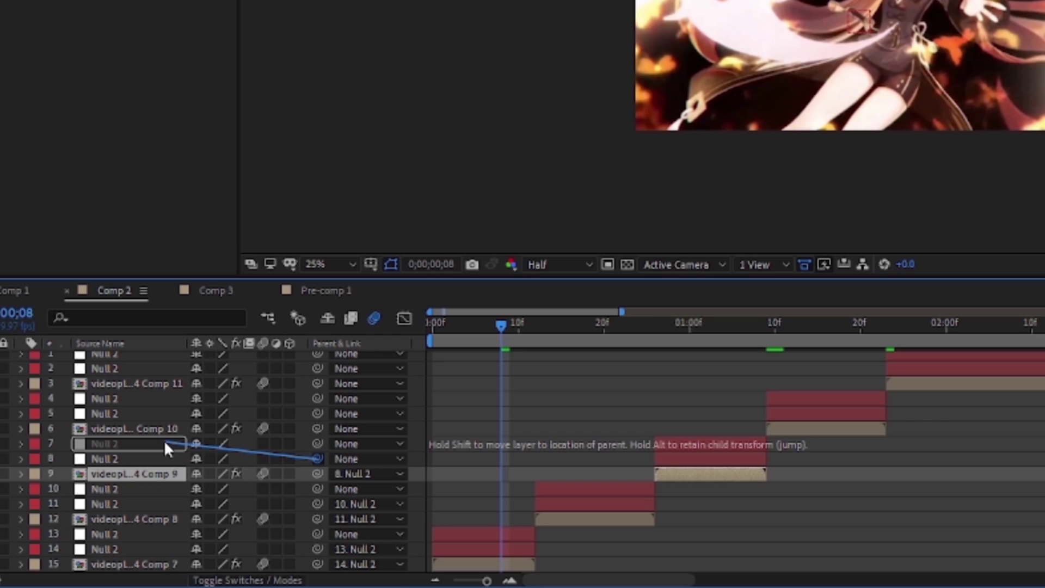
click(797, 431)
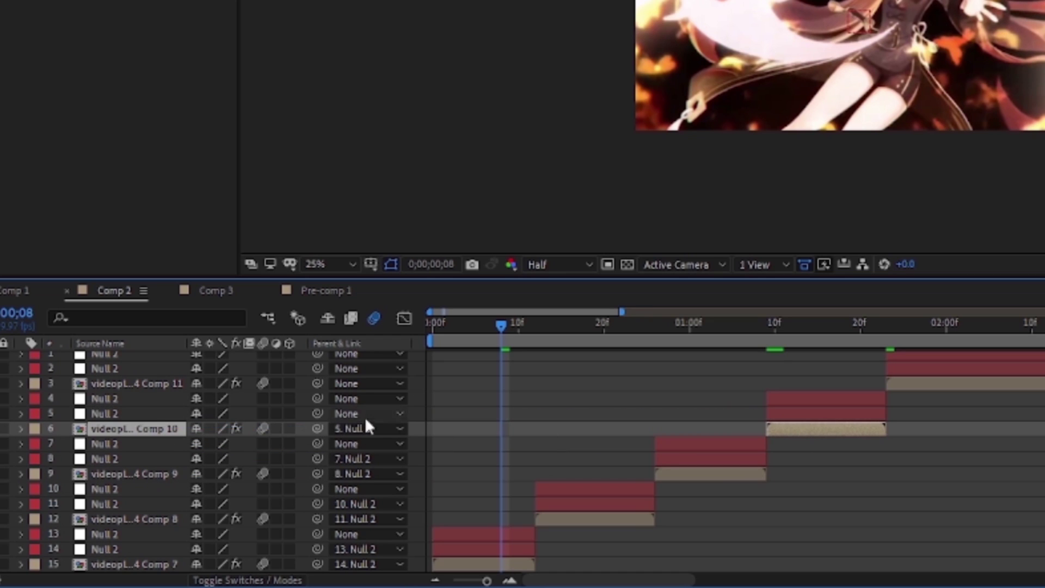
drag(317, 413, 178, 400)
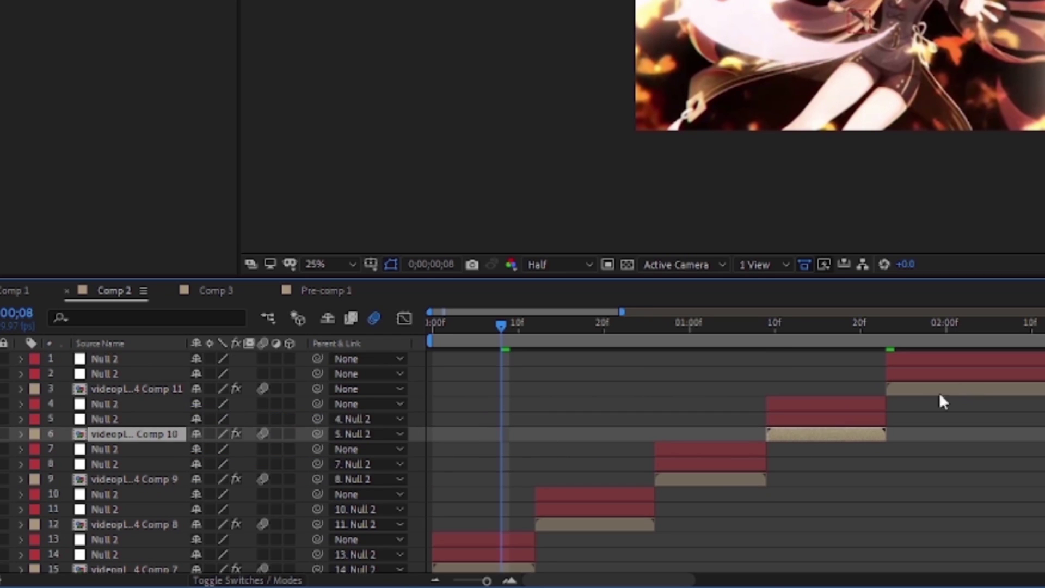
click(917, 389)
drag(318, 387, 129, 372)
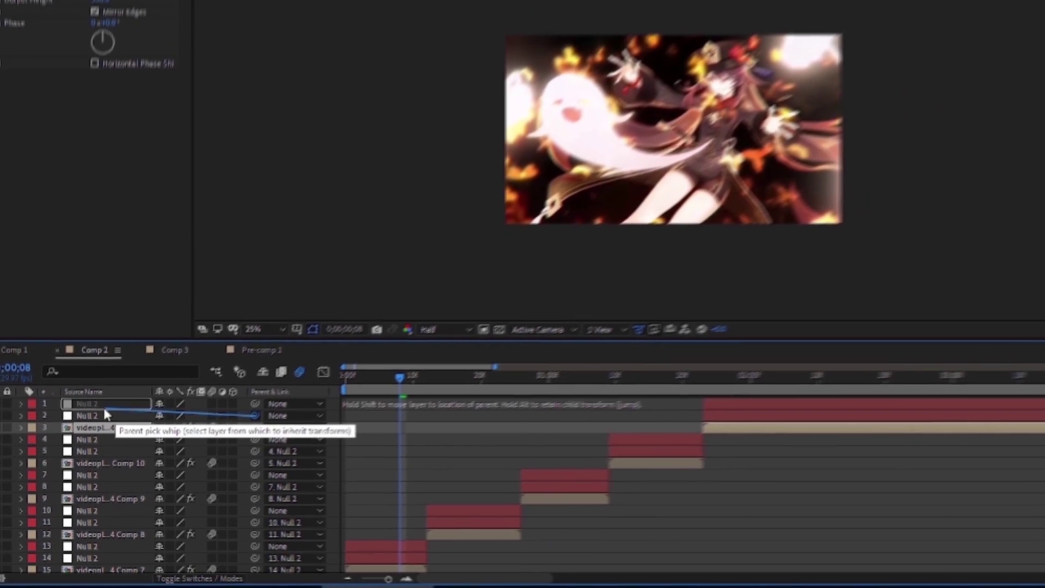
drag(310, 378, 104, 364)
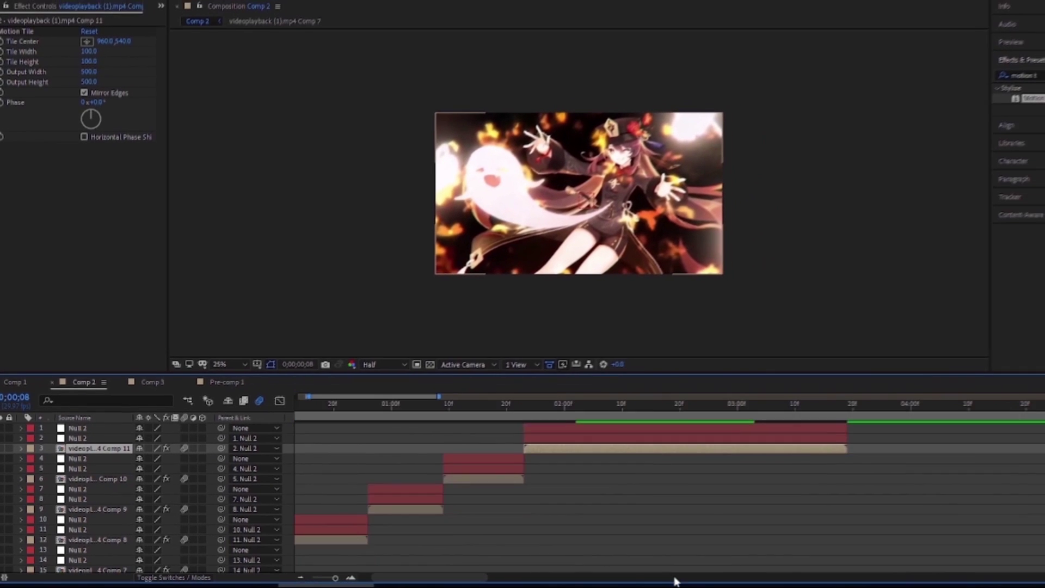
Keyframe the Comp 7 null's Scale from 500% at the start down to 100% with Easy Ease
drag(312, 413, 219, 417)
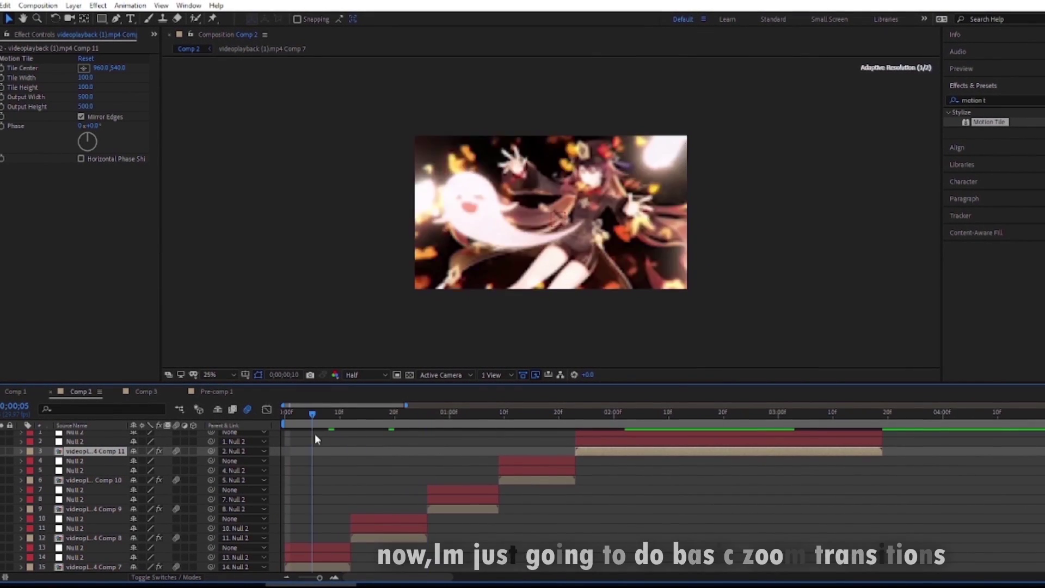
click(322, 556)
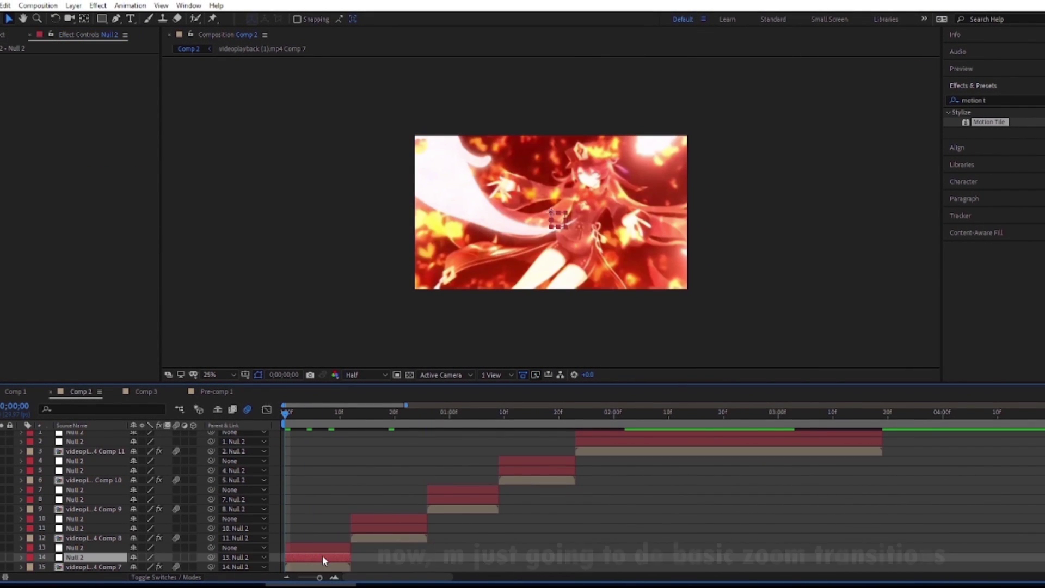
key(s)
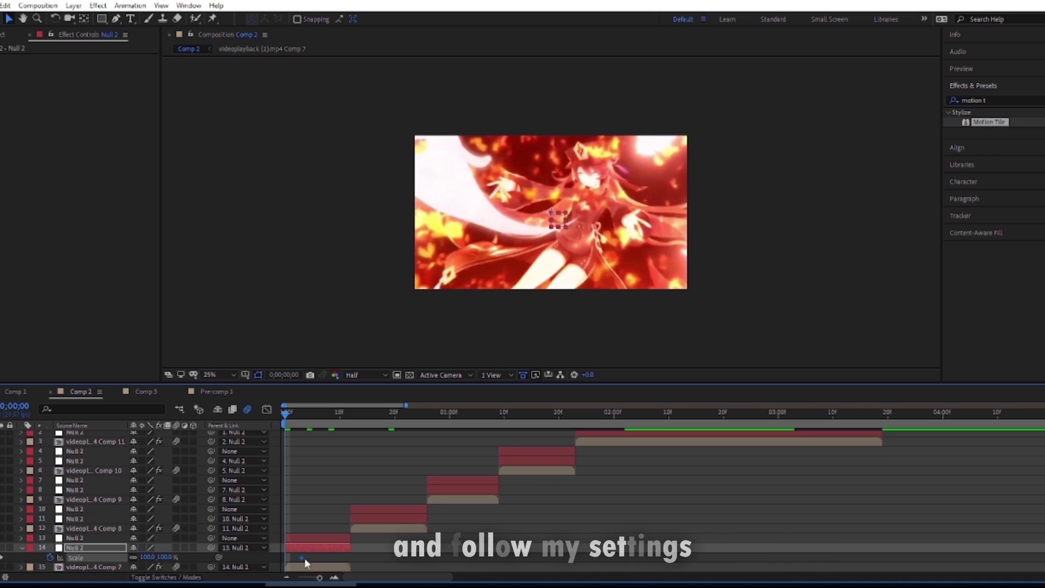
mouse_move(329, 562)
text(500)
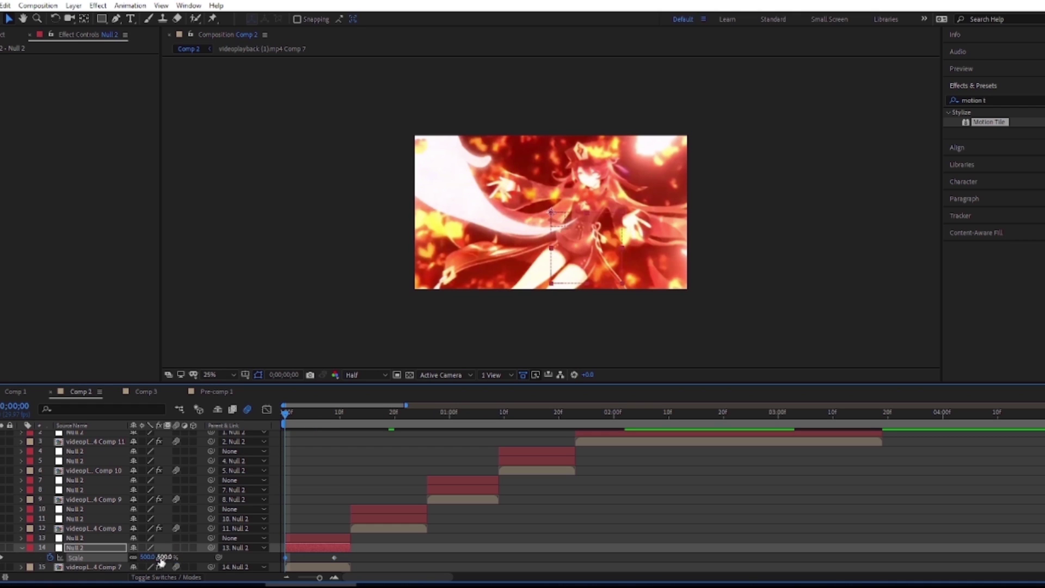
key(Return)
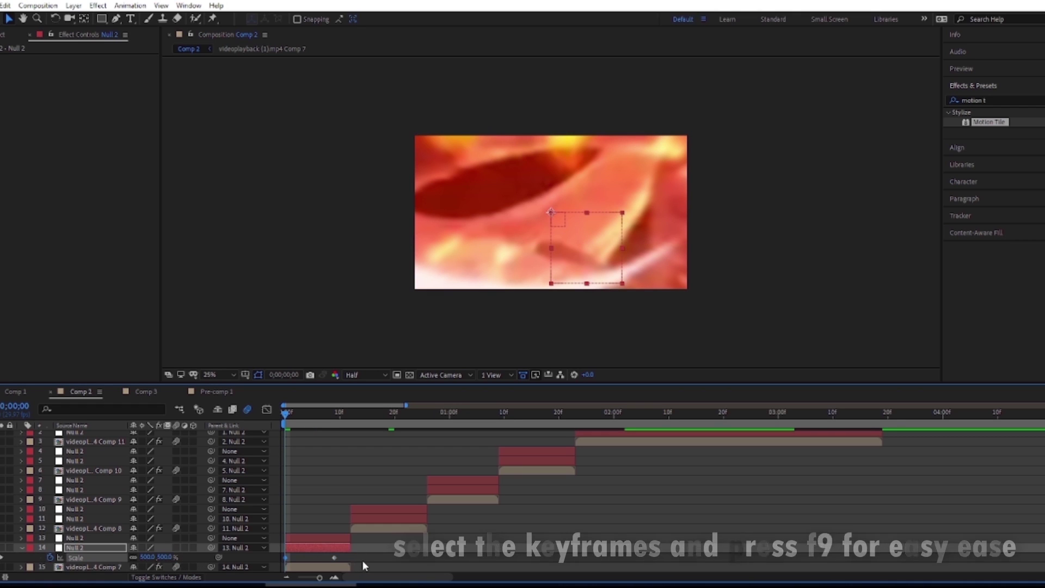
drag(364, 556, 253, 564)
mouse_move(403, 584)
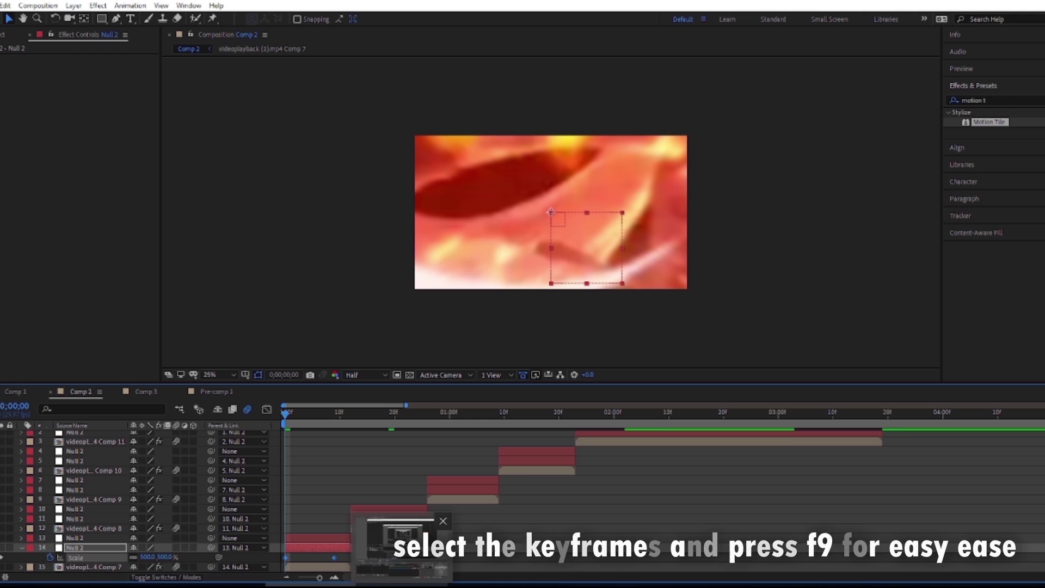
key(F9)
click(517, 546)
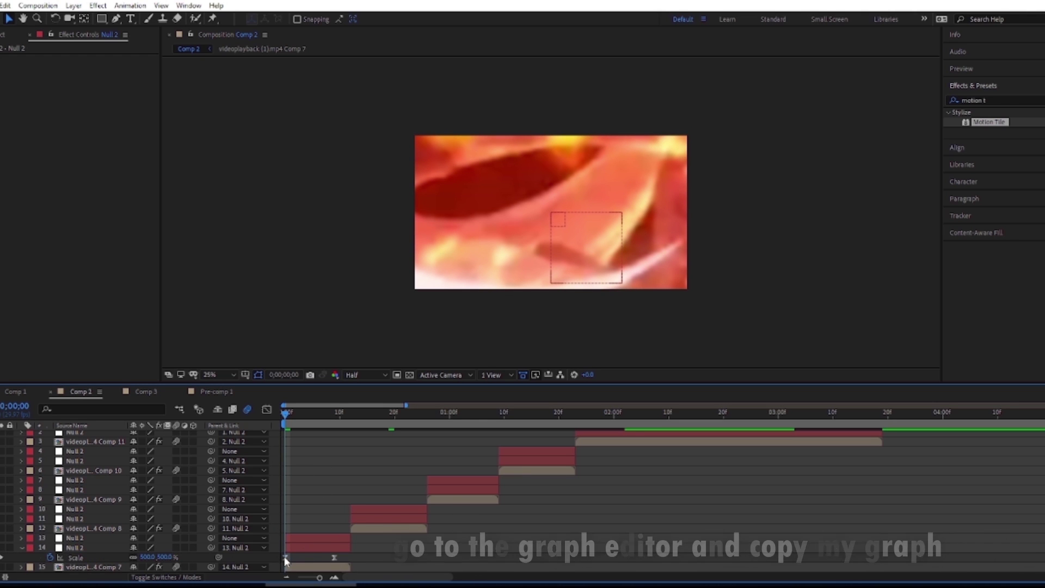
Shape the Scale curve so it drops sharply from 500% and eases into 100%, then scrub to preview
click(284, 556)
click(266, 409)
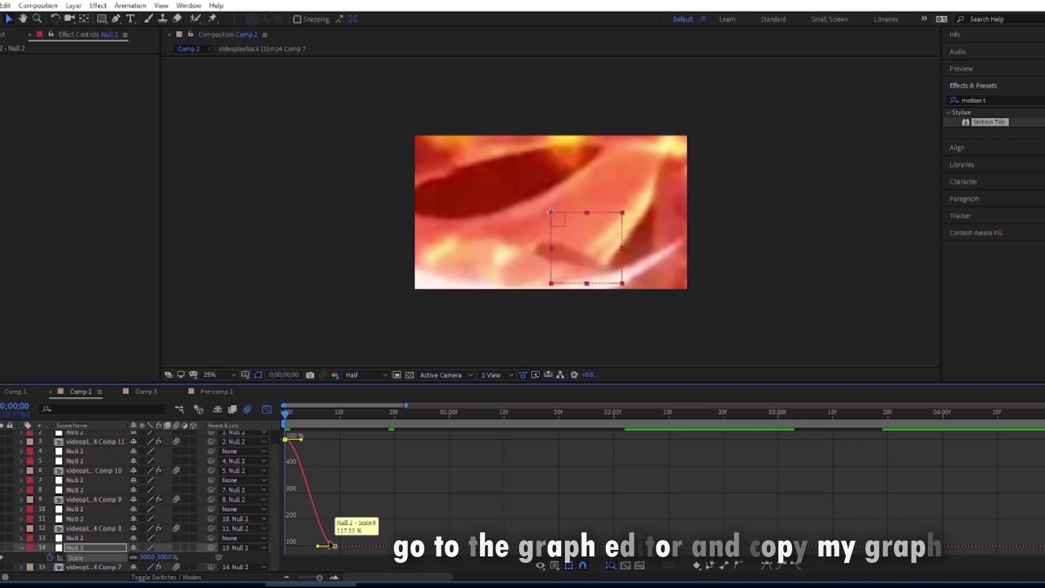
drag(318, 546, 284, 546)
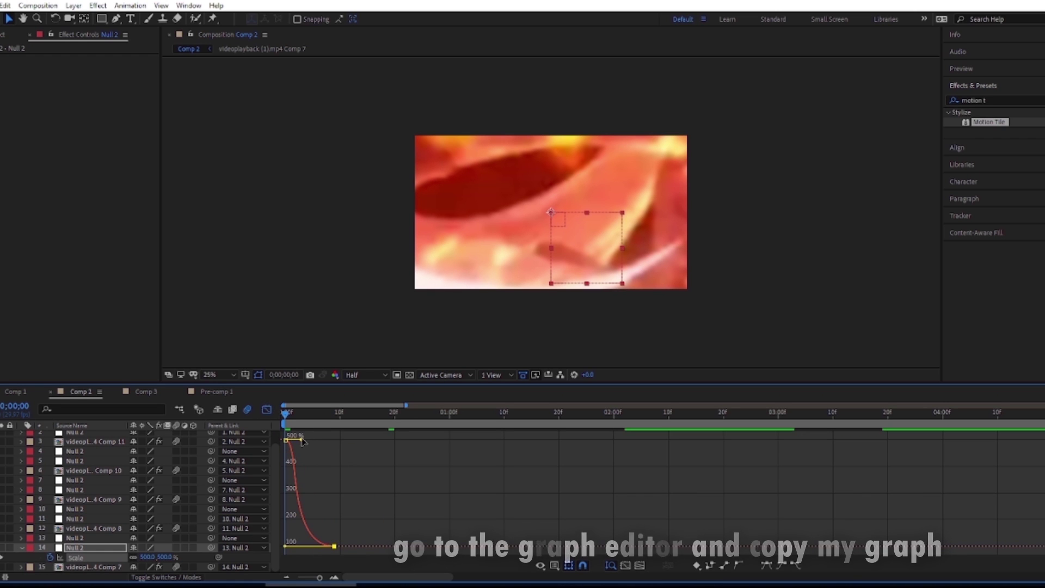
drag(303, 441, 312, 466)
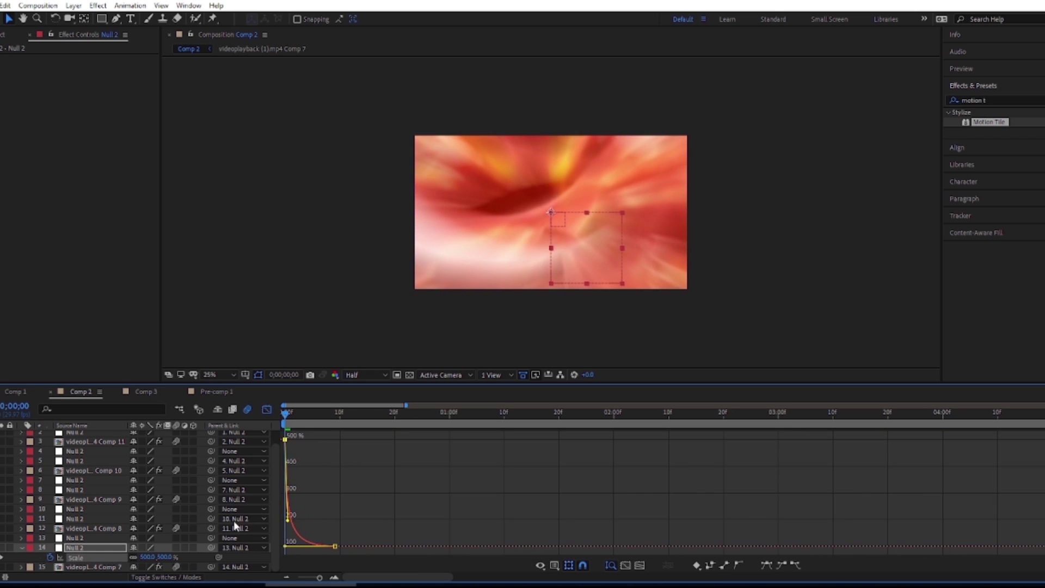
click(295, 422)
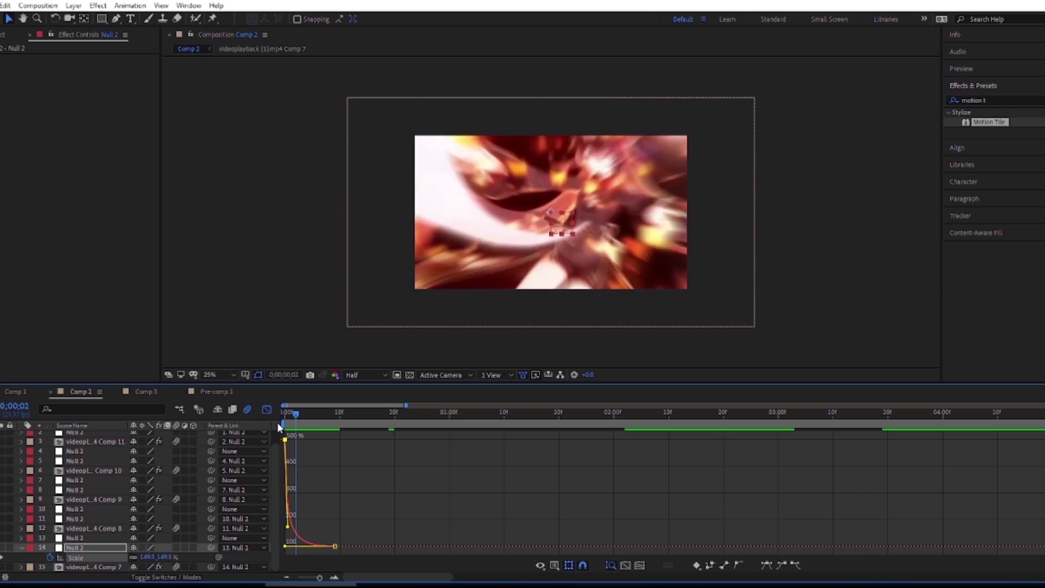
click(301, 414)
key(shift+F3)
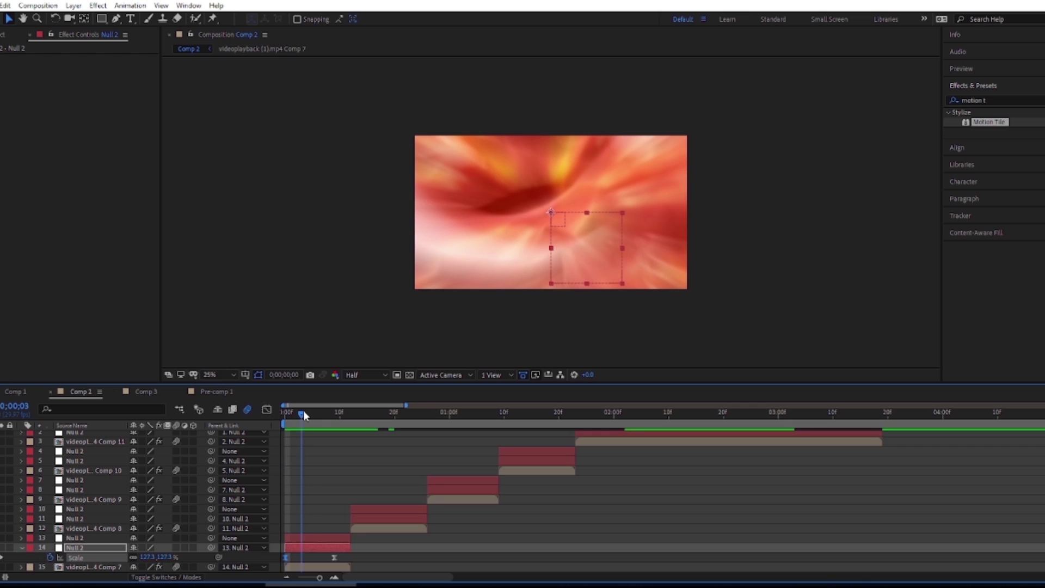
drag(303, 414, 319, 417)
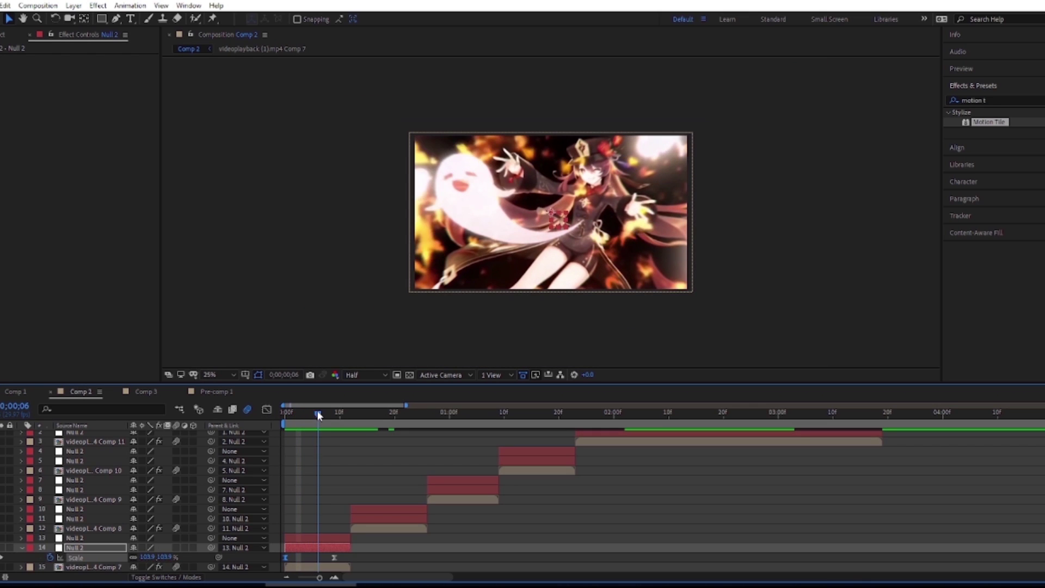
Keyframe layer 13's Scale to 25% at the clip's end, with Easy Ease on both keyframes
click(316, 539)
key(s)
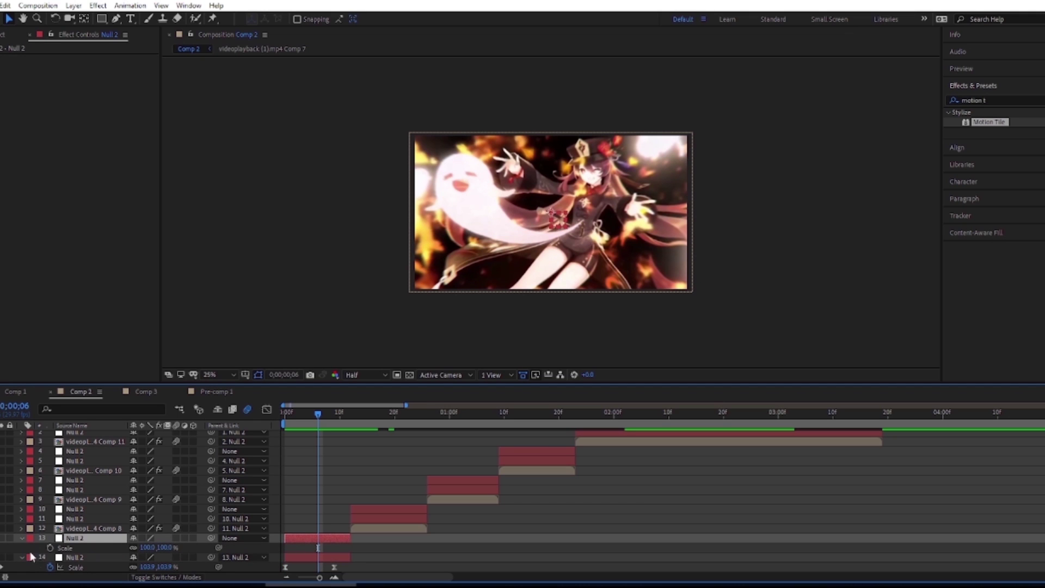
click(345, 413)
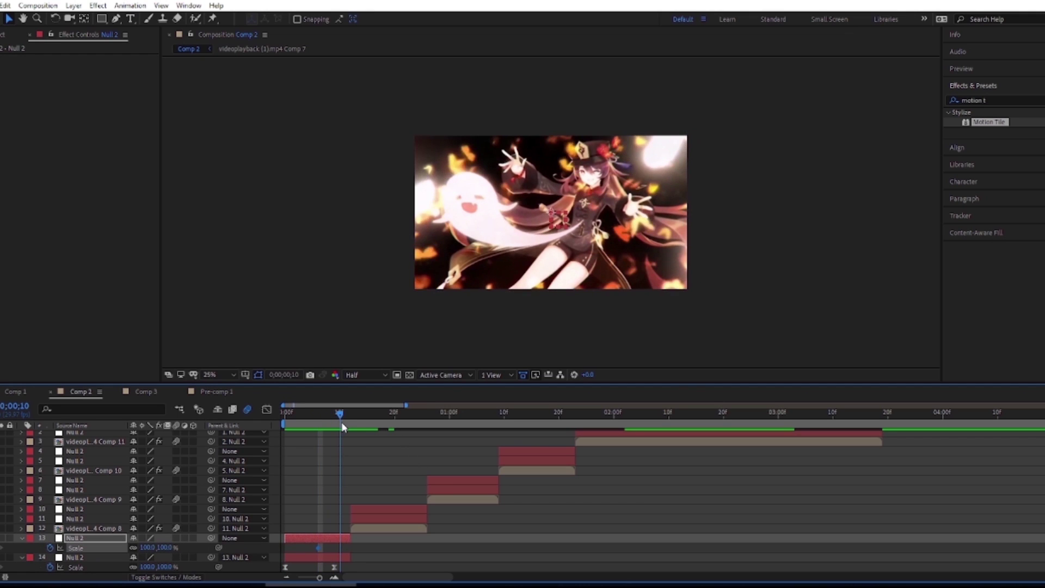
click(166, 547)
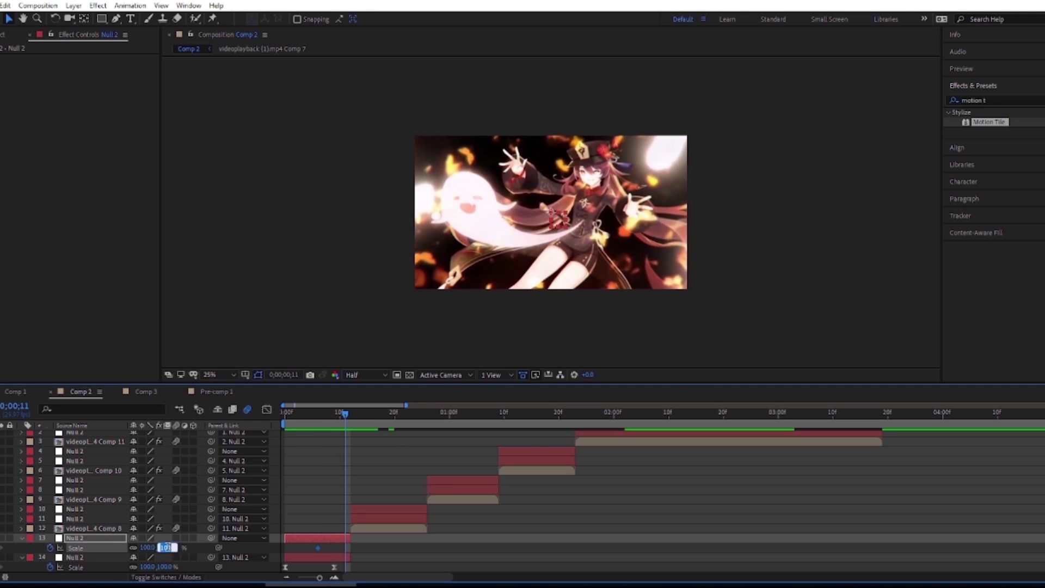
text(25)
key(Return)
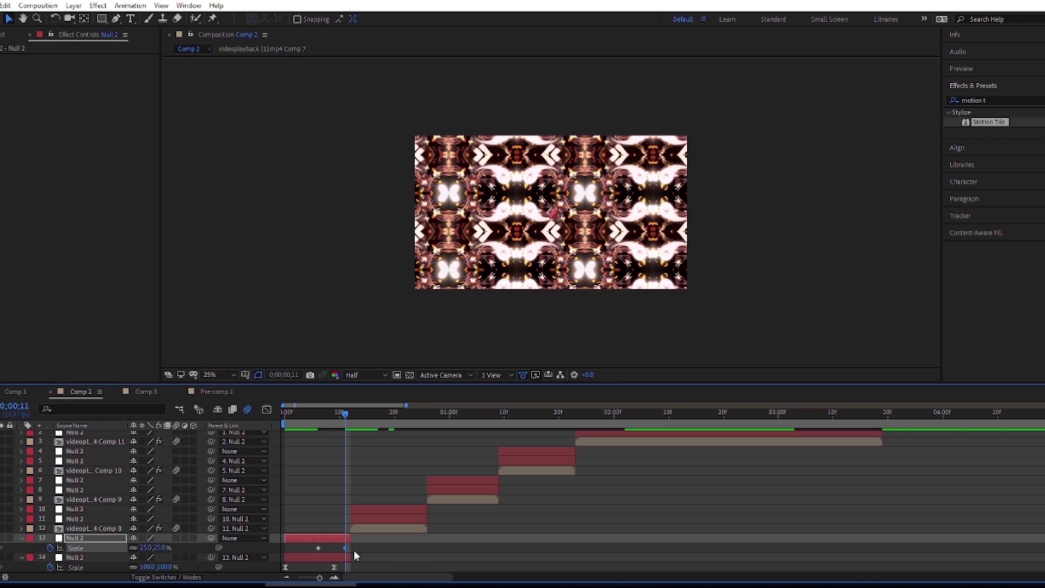
drag(347, 547, 302, 552)
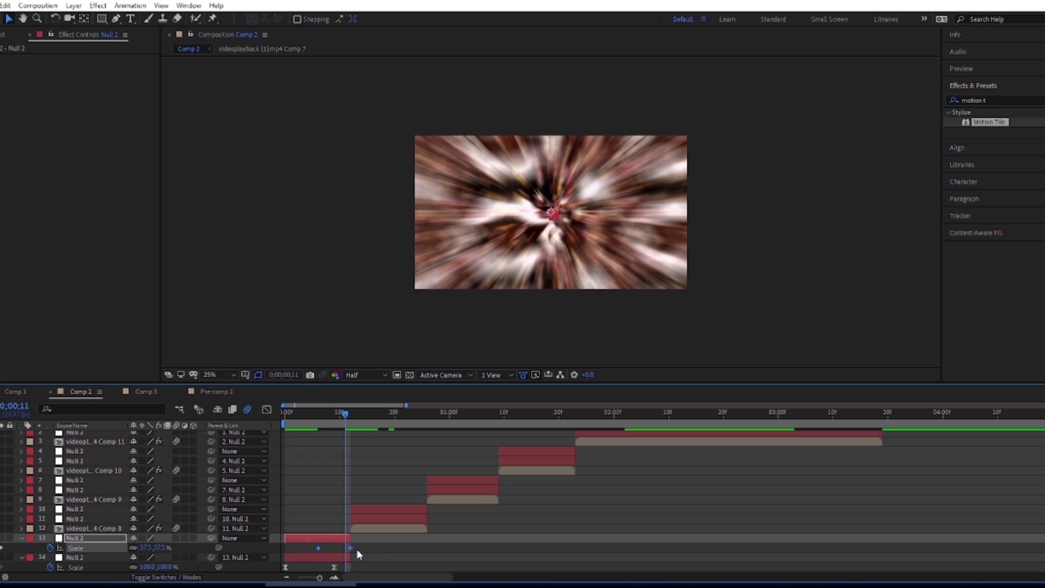
key(F9)
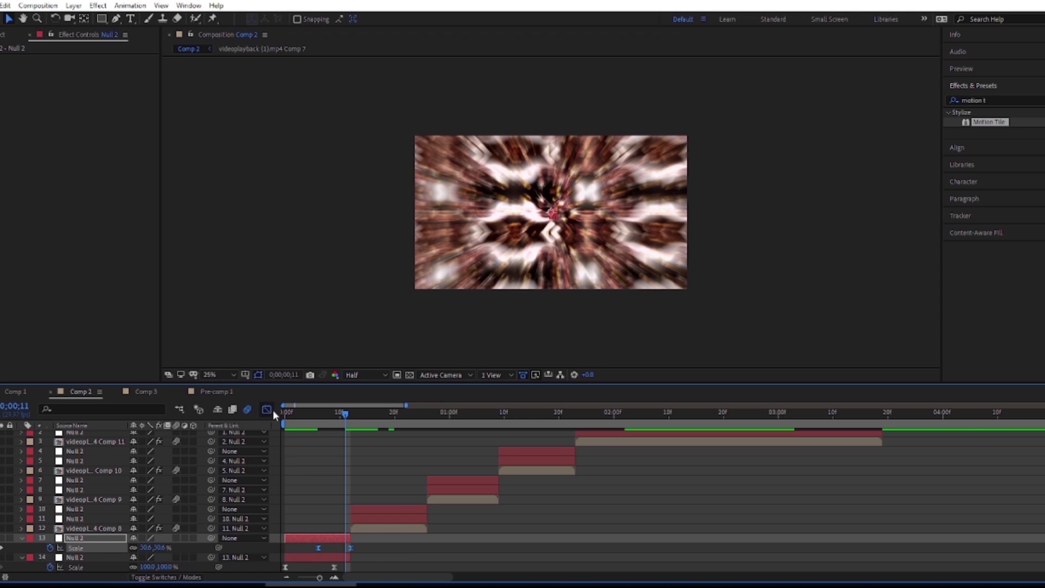
Steepen the Scale curve's ease handles in the Graph Editor and play the transition from frame 6
click(271, 409)
drag(275, 427, 362, 553)
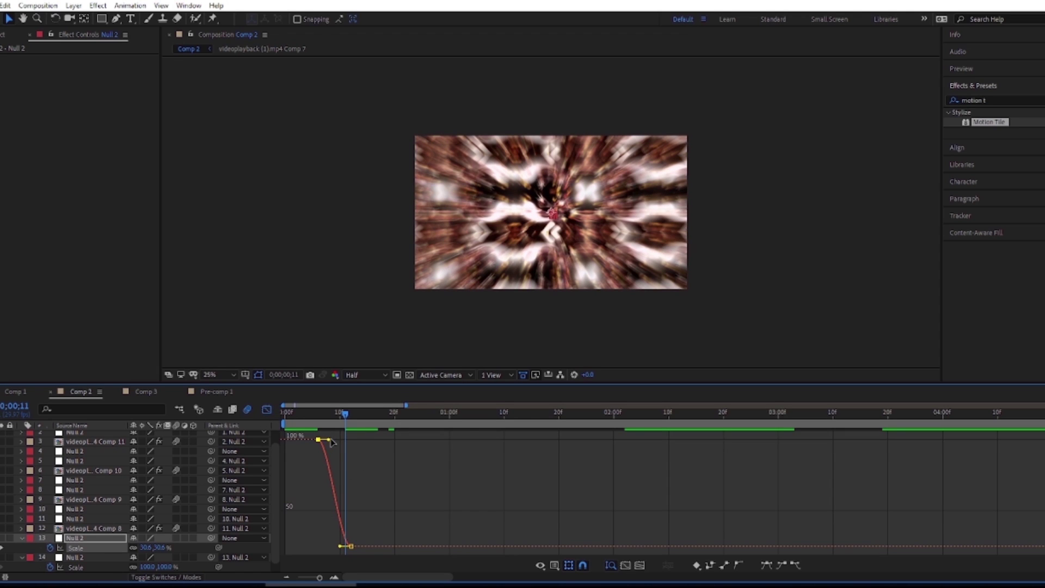
drag(339, 441, 351, 440)
drag(339, 545, 348, 459)
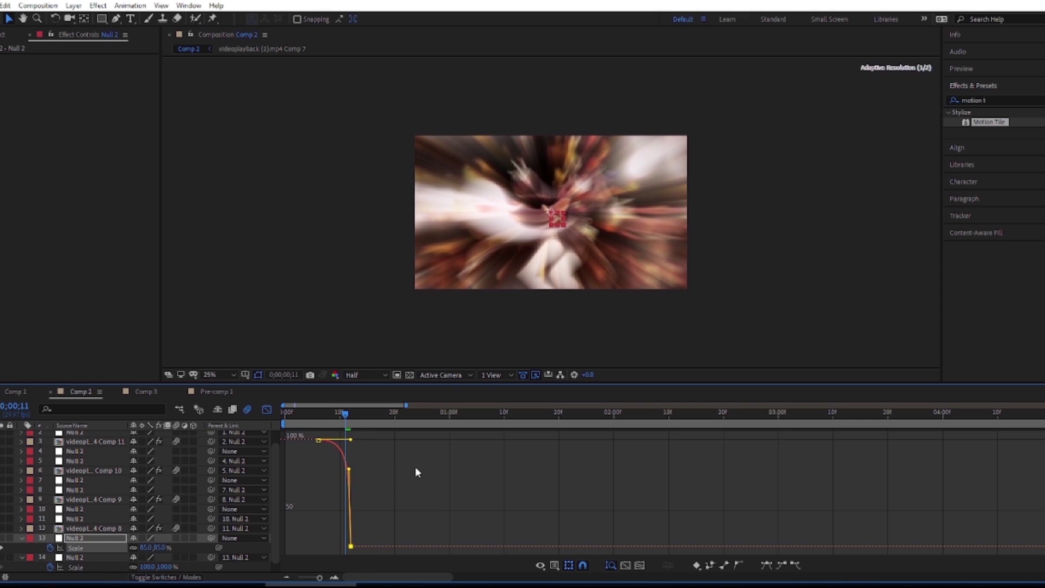
click(268, 409)
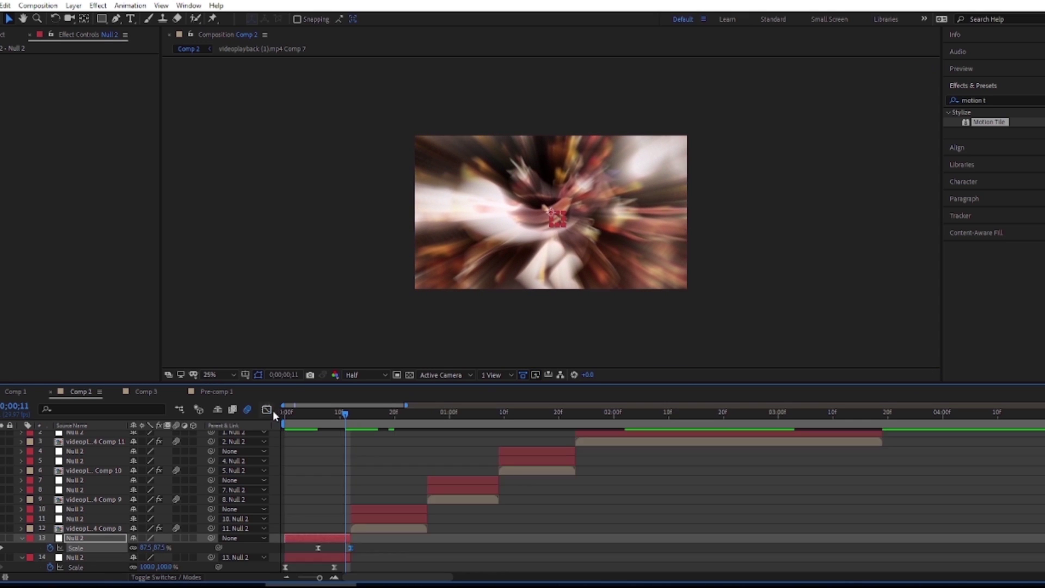
click(318, 415)
key(space)
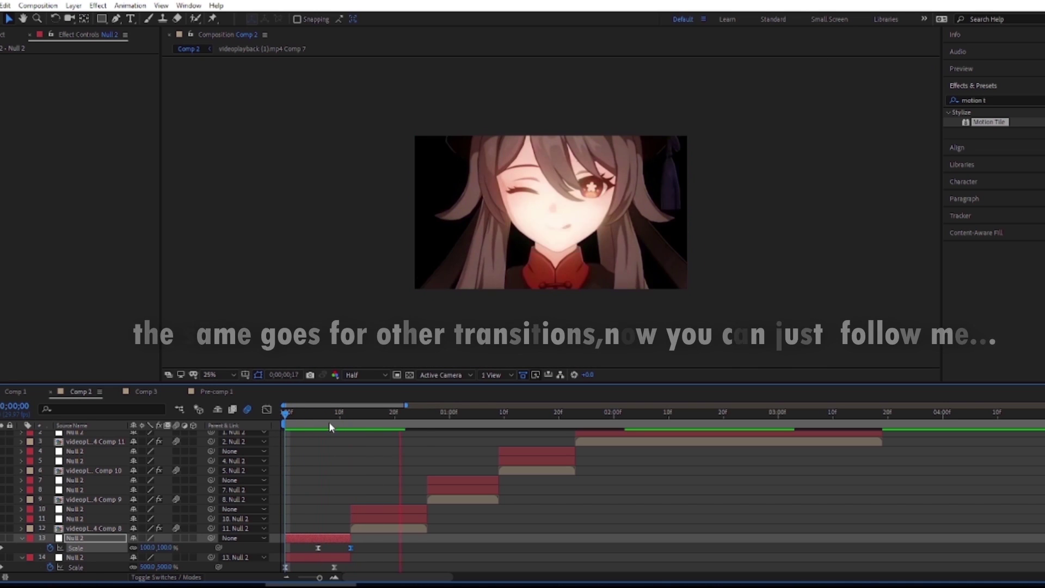
Keyframe layer 11's Scale at 500% on frame 12 and 100% on frame 20, with Easy Ease
drag(349, 419, 351, 433)
click(379, 518)
key(s)
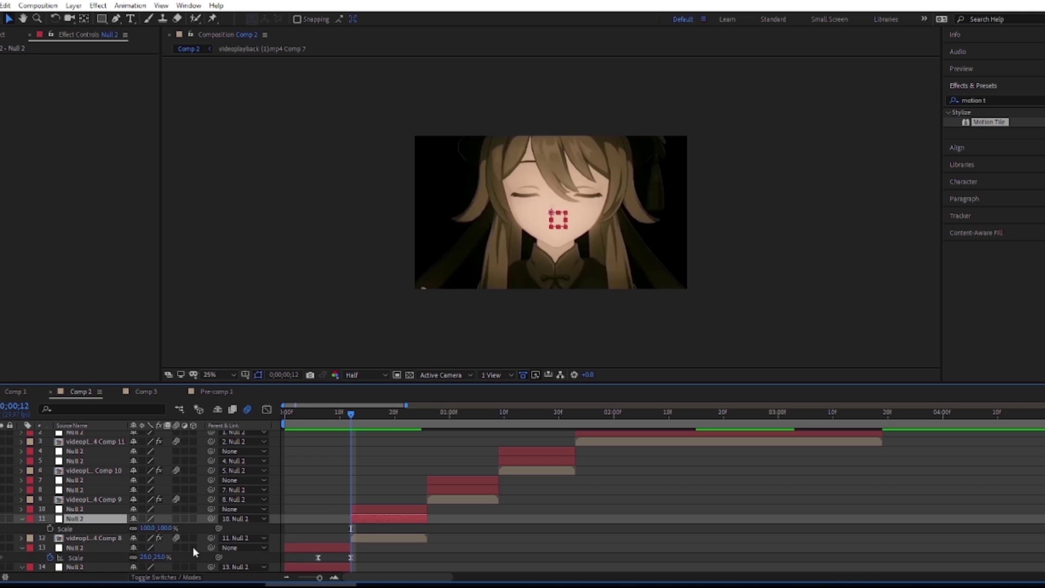
click(49, 528)
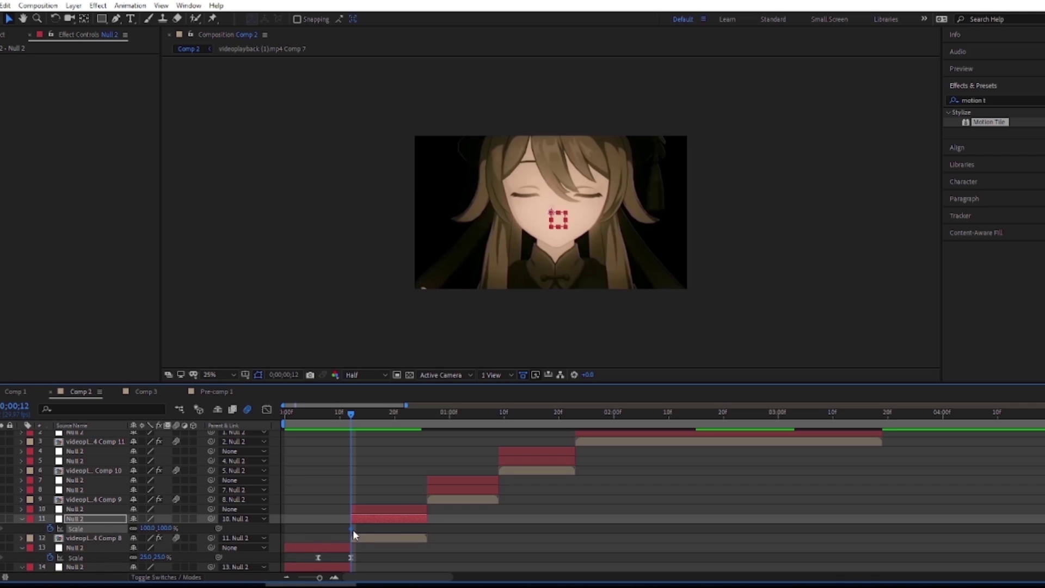
drag(351, 528, 405, 528)
click(176, 536)
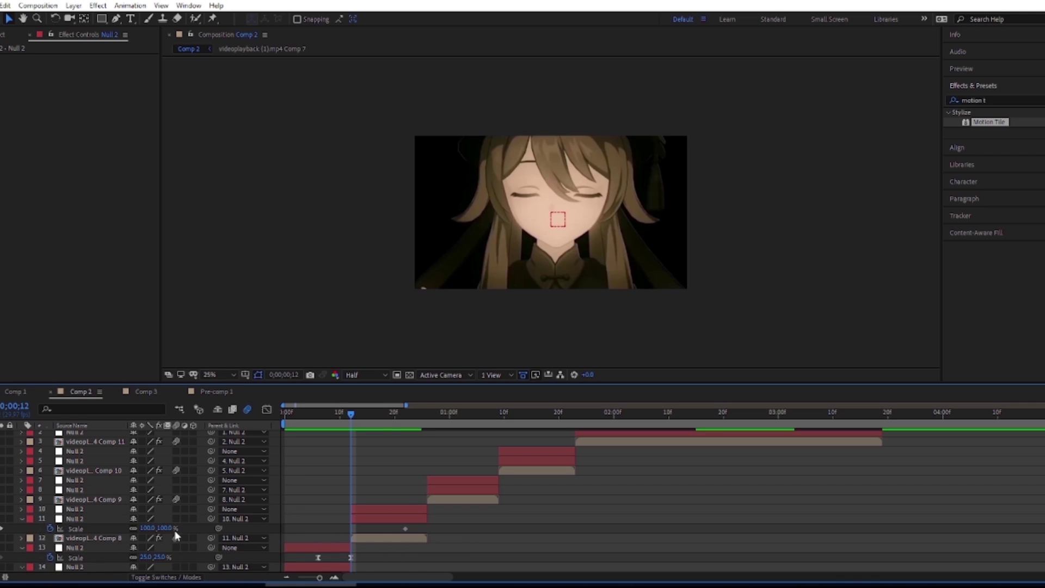
click(172, 528)
text(500)
key(Return)
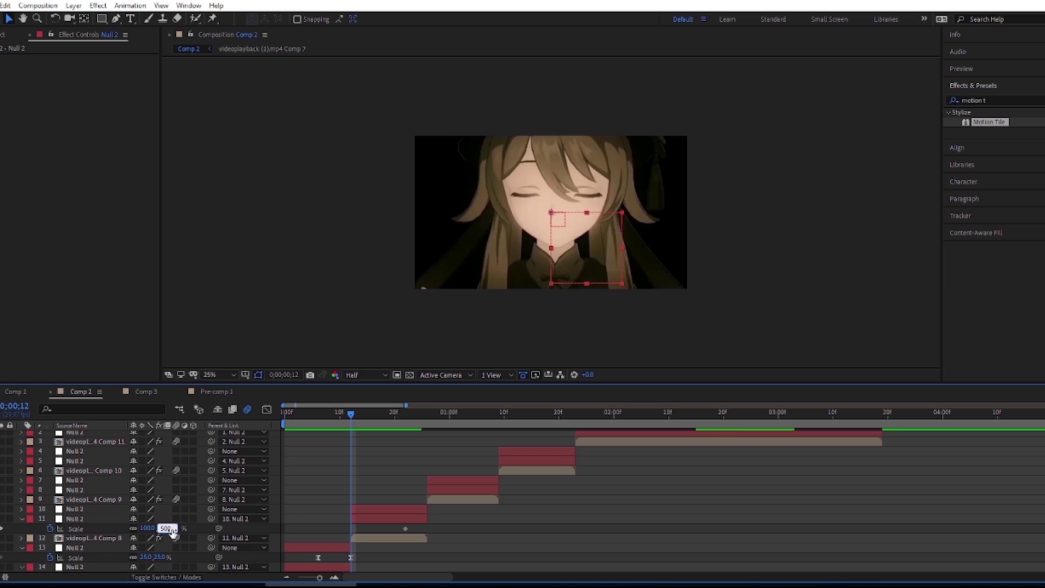
drag(459, 532, 313, 526)
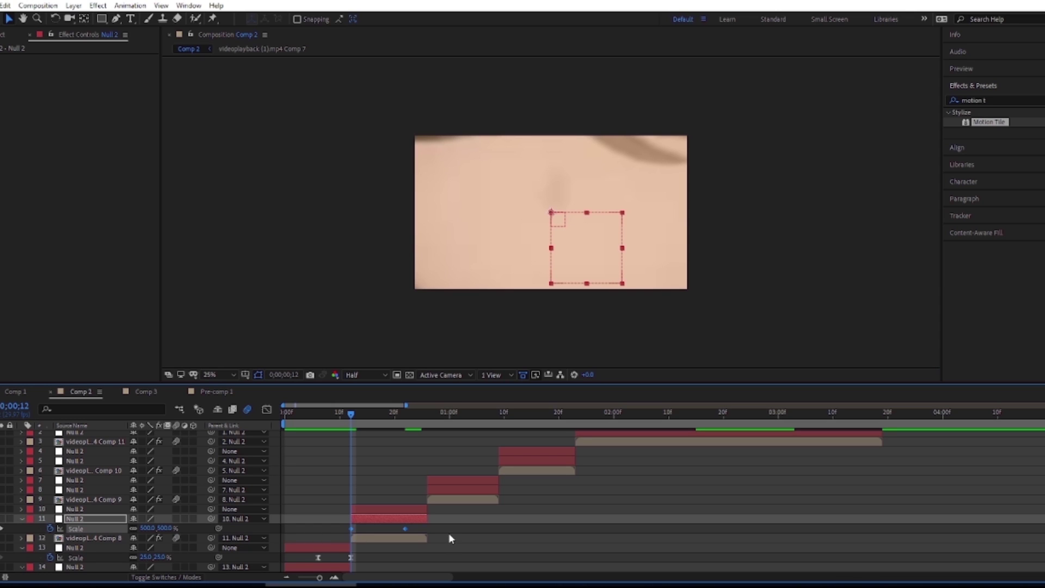
key(F9)
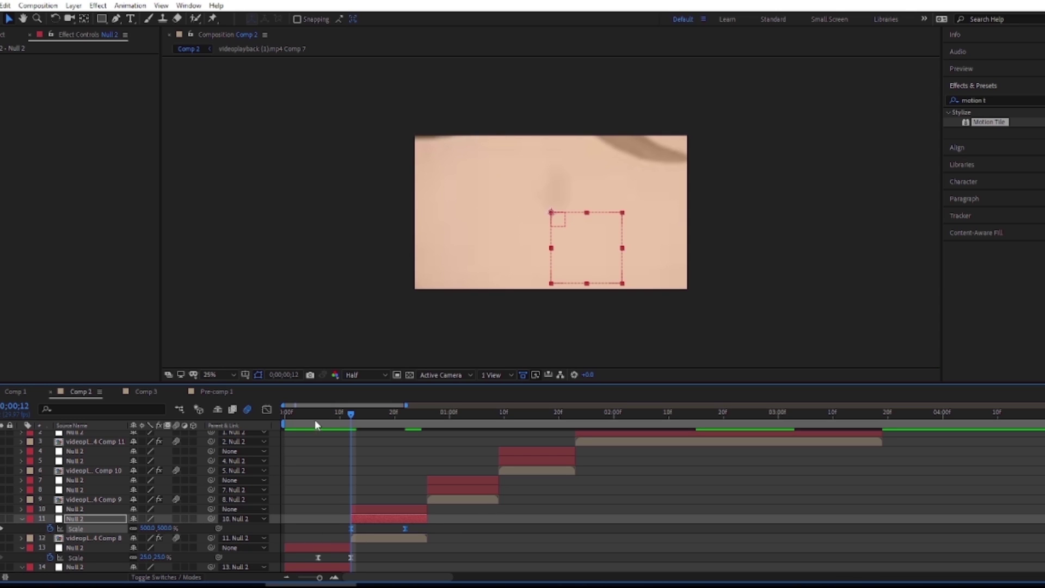
Lengthen the 100% keyframe's ease in the Graph Editor so the zoom settles slowly, then scrub it
click(266, 409)
drag(435, 499, 289, 426)
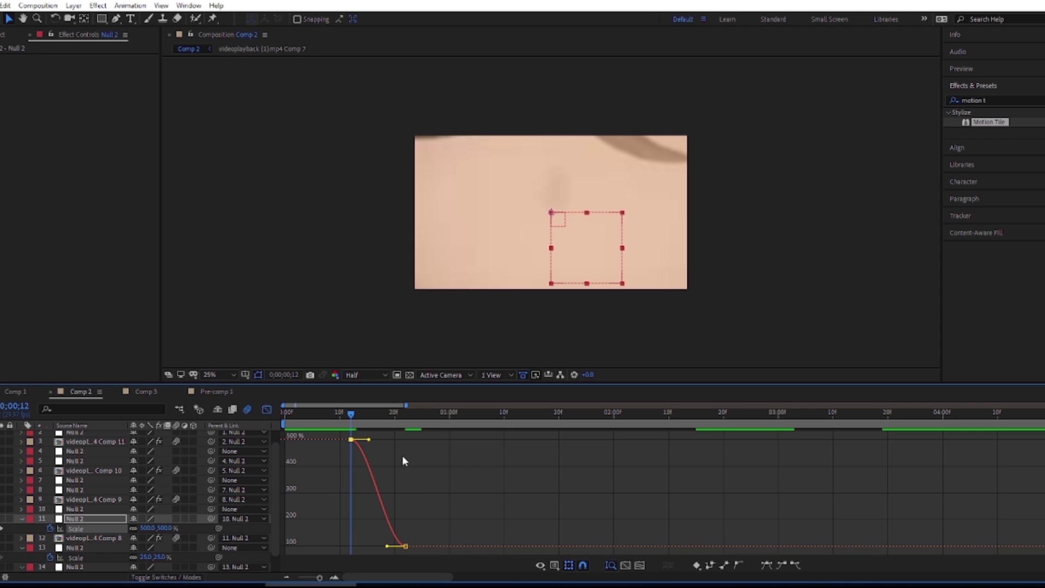
drag(387, 545, 288, 539)
key(shift+F3)
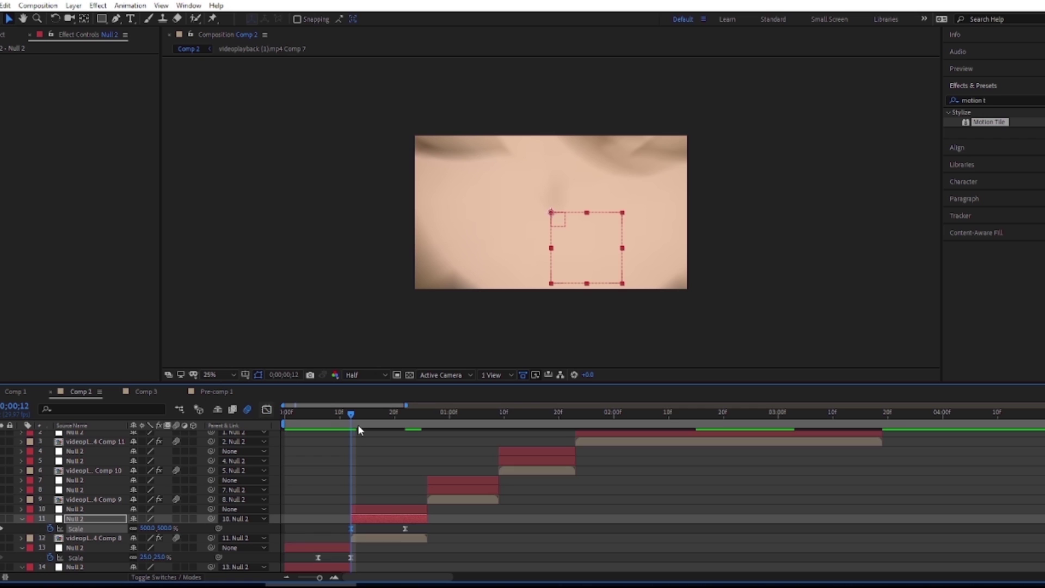
click(336, 422)
drag(336, 422, 344, 422)
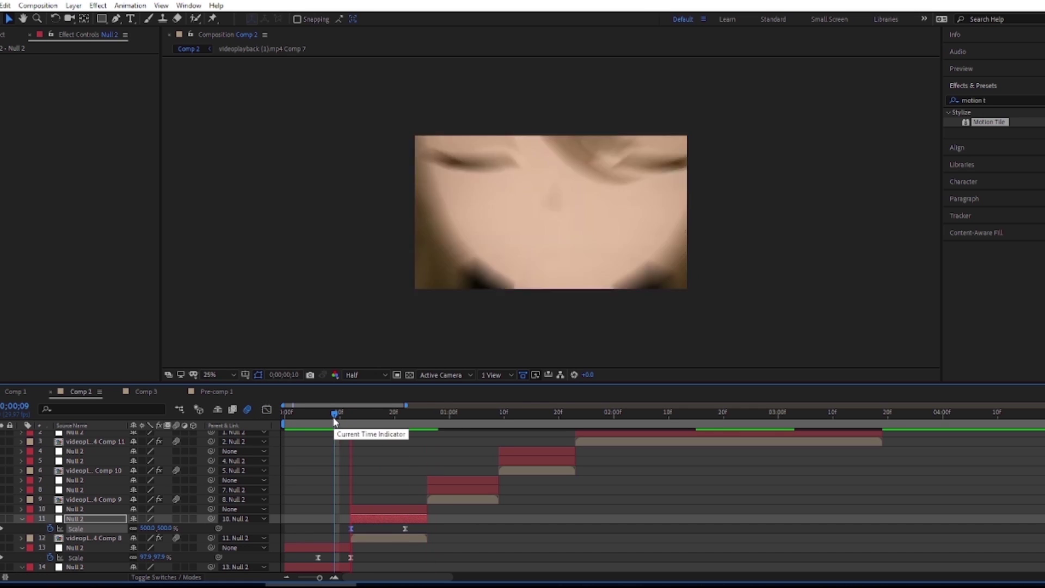
drag(344, 422, 389, 417)
click(382, 509)
key(s)
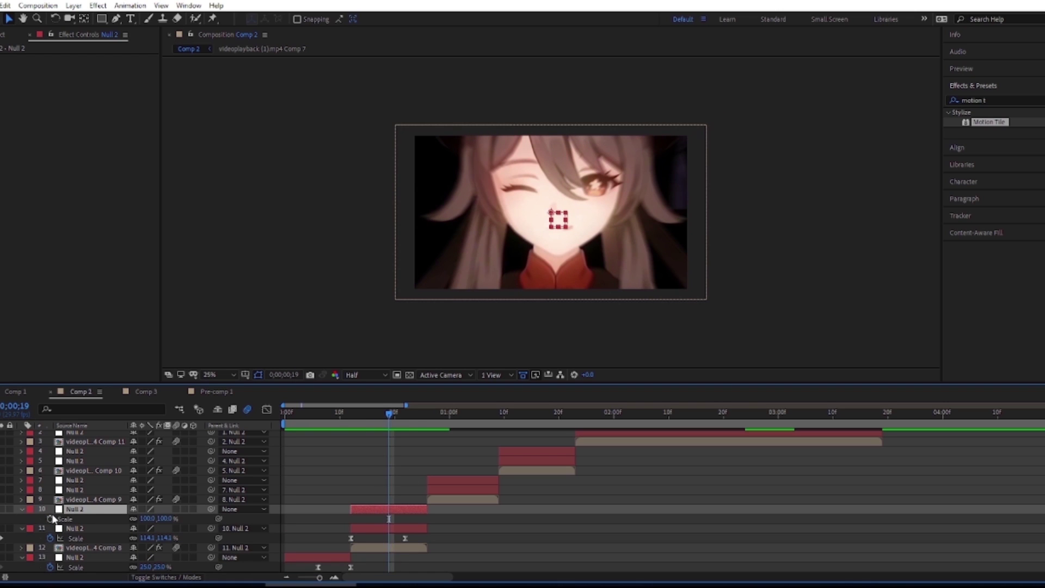
Keyframe layer 10's null Scale at 100% on frame 19 and 500% at the clip's end, then Easy Ease both
key(alt+shift+s)
click(417, 414)
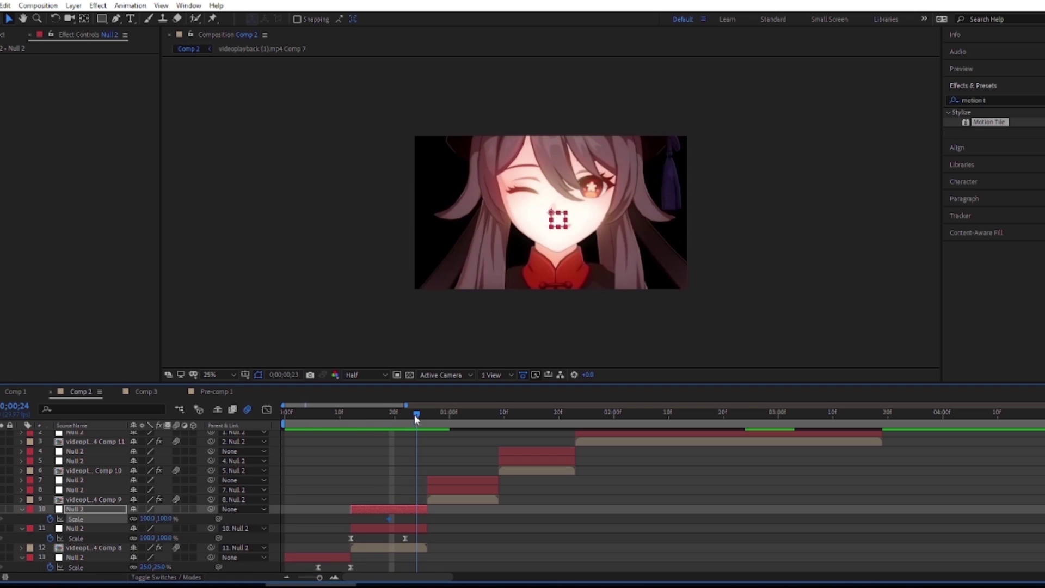
click(160, 518)
key(BackSpace)
text(500)
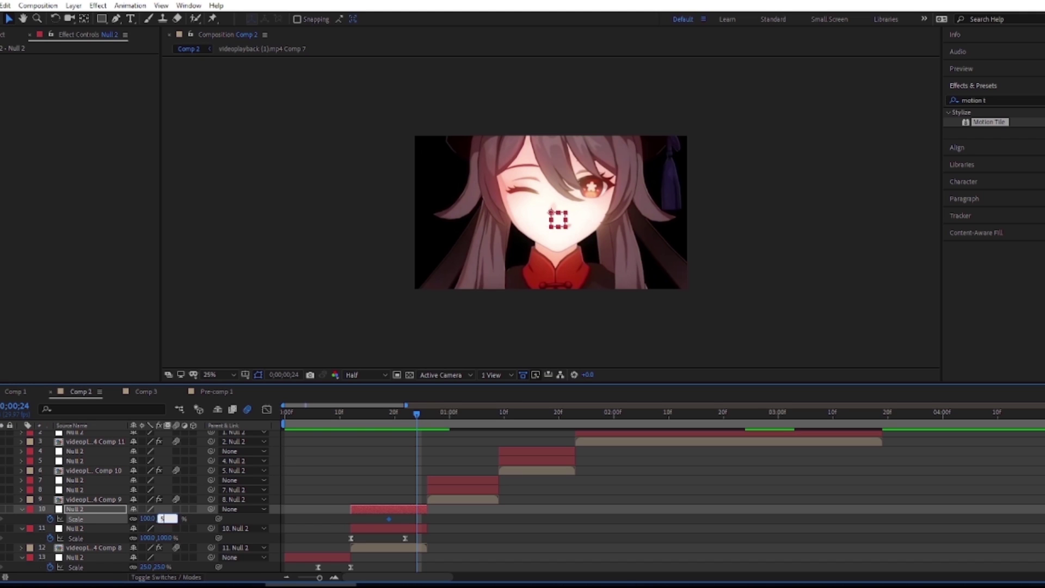
key(Return)
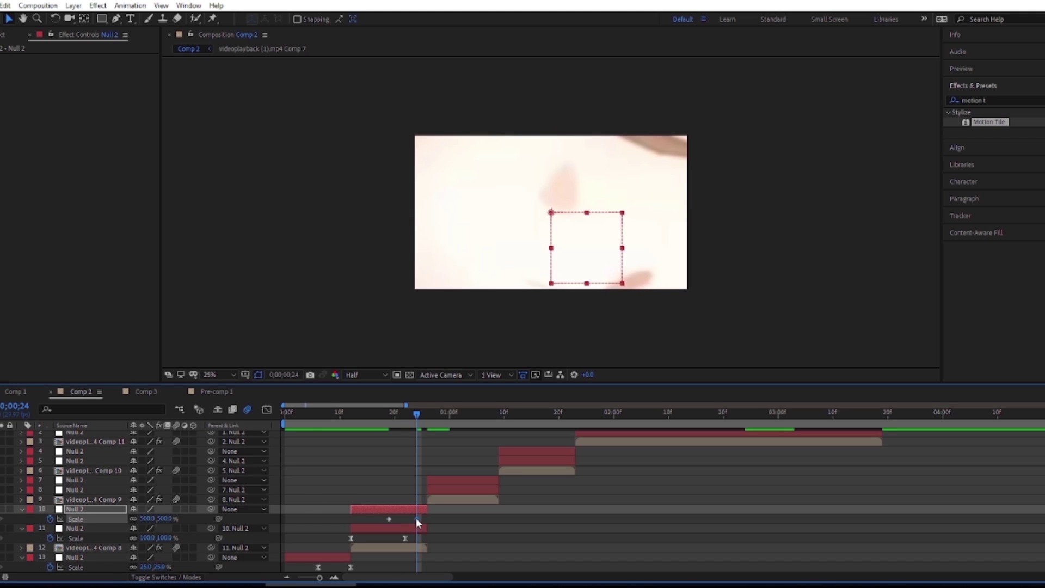
drag(416, 518, 346, 521)
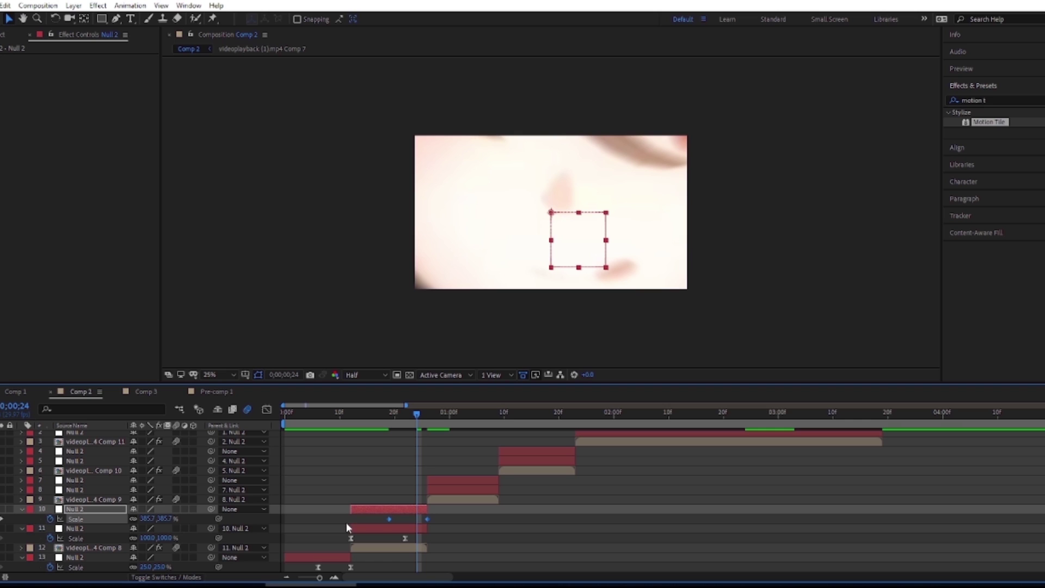
key(F9)
Reshape the Scale curve so the zoom hits late, and nudge the first keyframe slightly later
click(266, 408)
drag(500, 554, 351, 409)
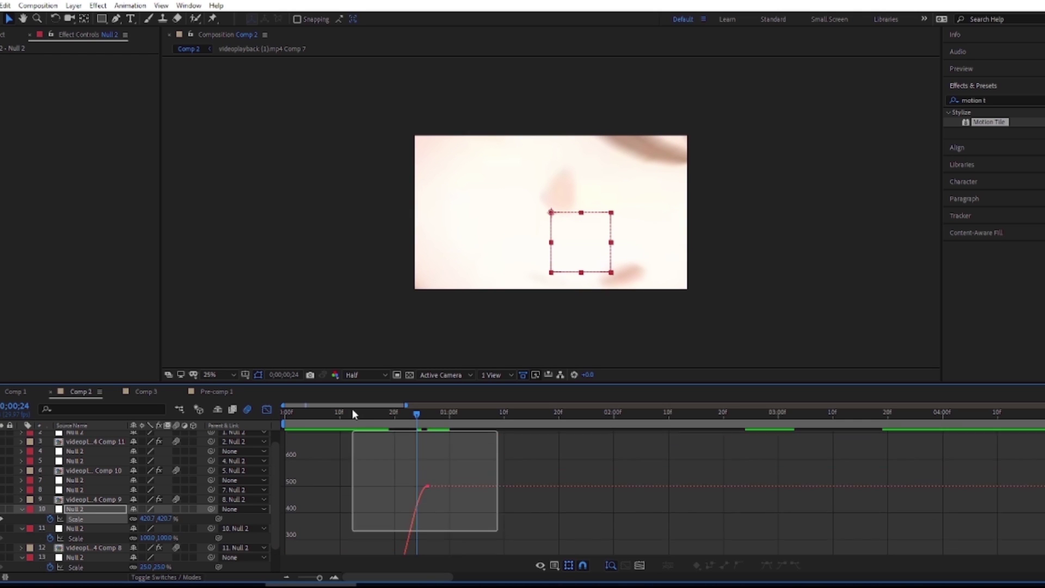
mouse_move(416, 440)
mouse_down()
mouse_move(425, 518)
mouse_move(456, 546)
mouse_up()
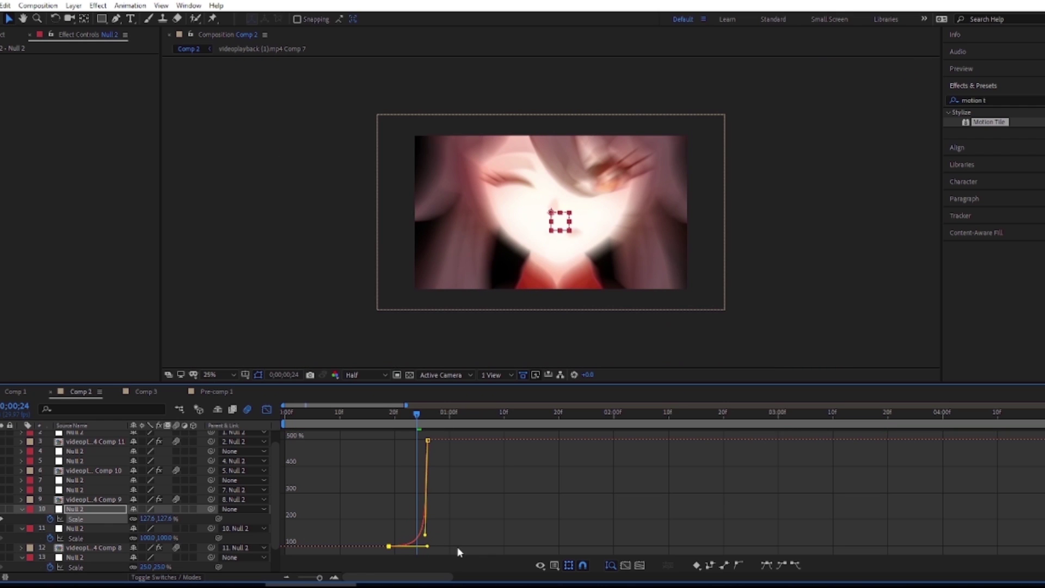
click(264, 410)
mouse_move(357, 417)
mouse_down()
mouse_move(307, 417)
mouse_move(406, 418)
mouse_up()
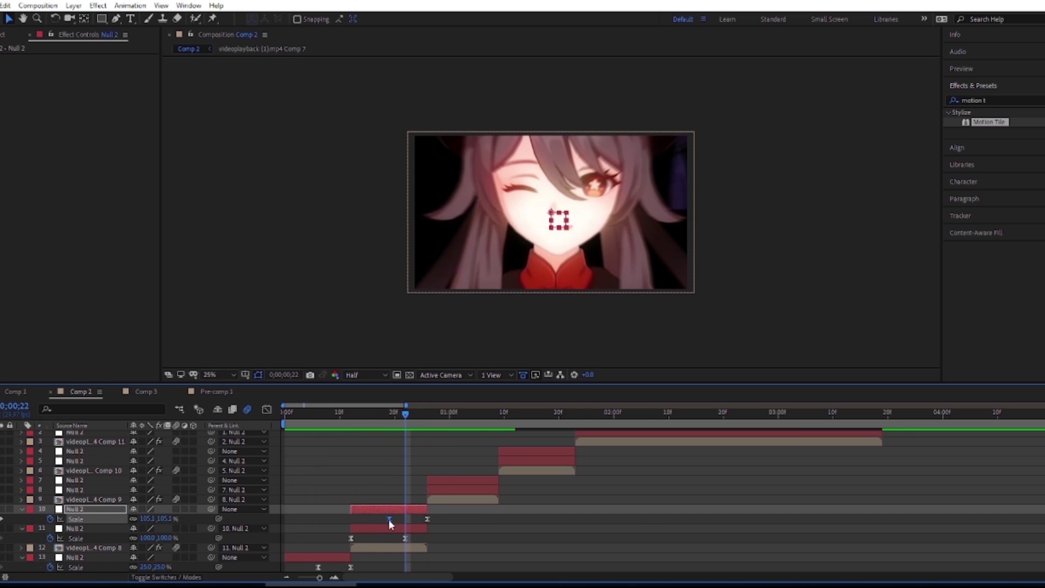
drag(389, 519, 394, 519)
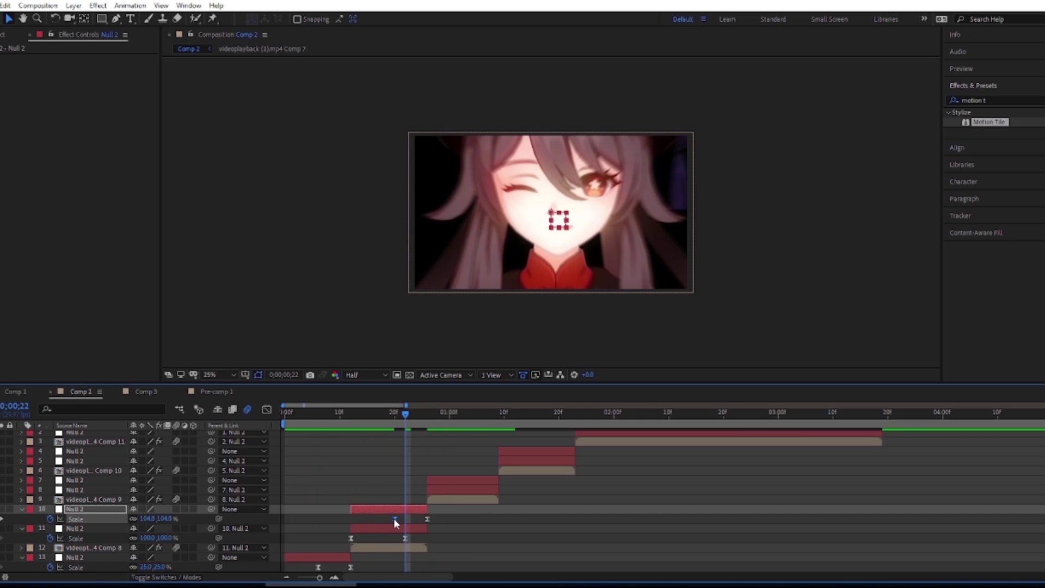
Steepen the zoom curve near its end and preview the transition from frame 13
click(266, 410)
drag(426, 522, 426, 536)
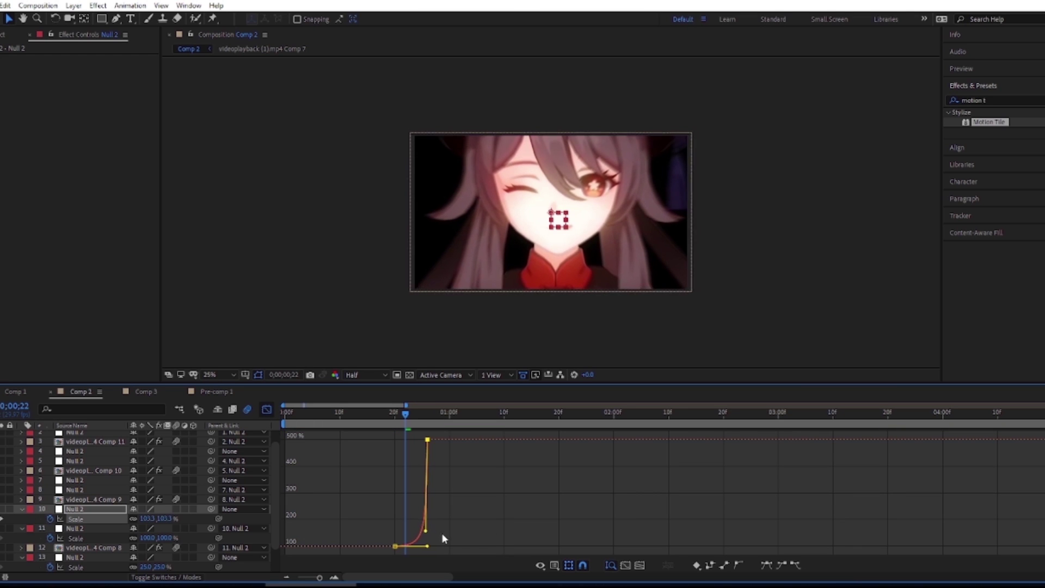
click(267, 409)
click(357, 419)
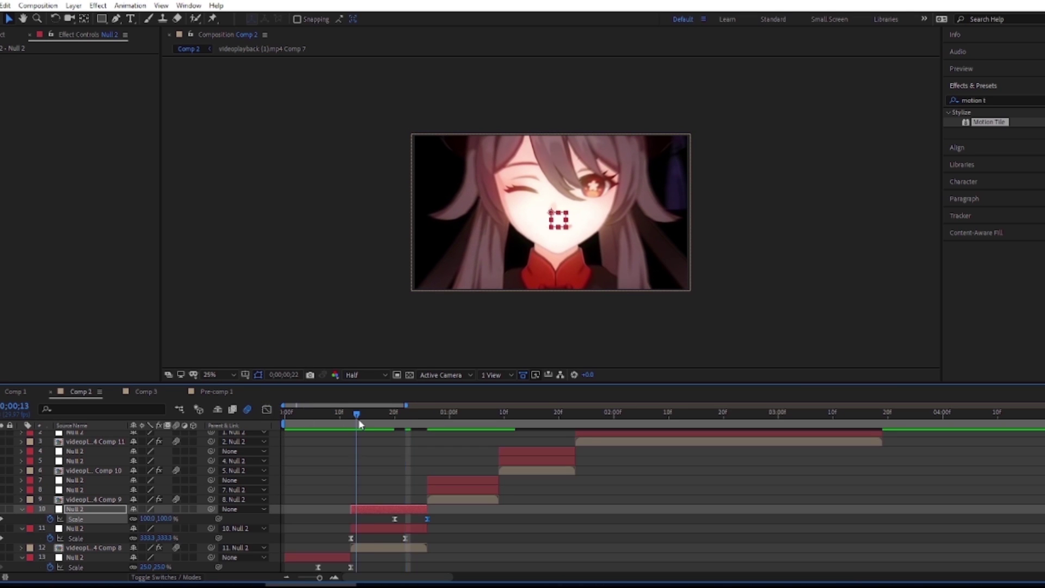
key(space)
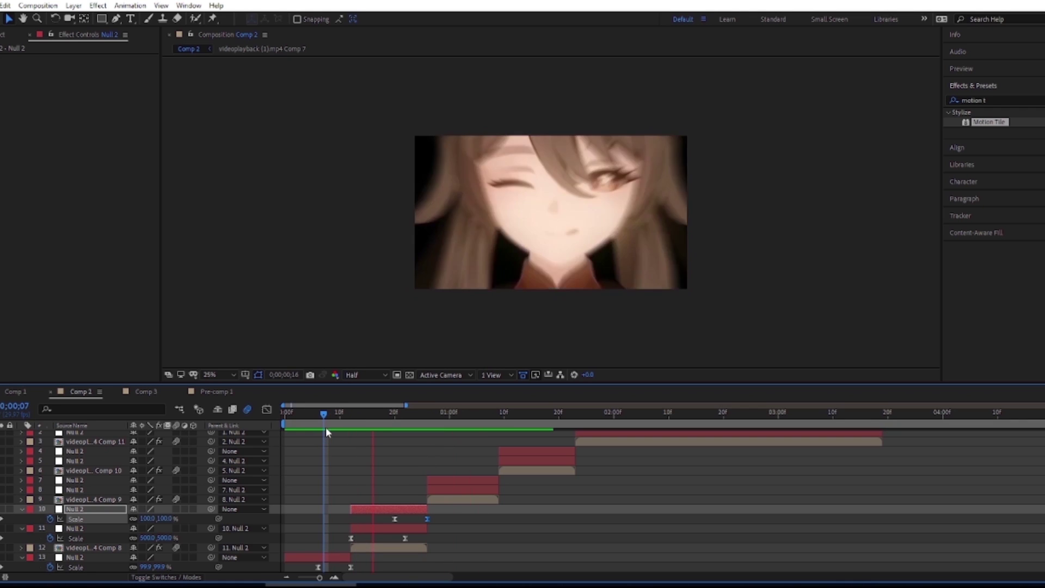
click(427, 429)
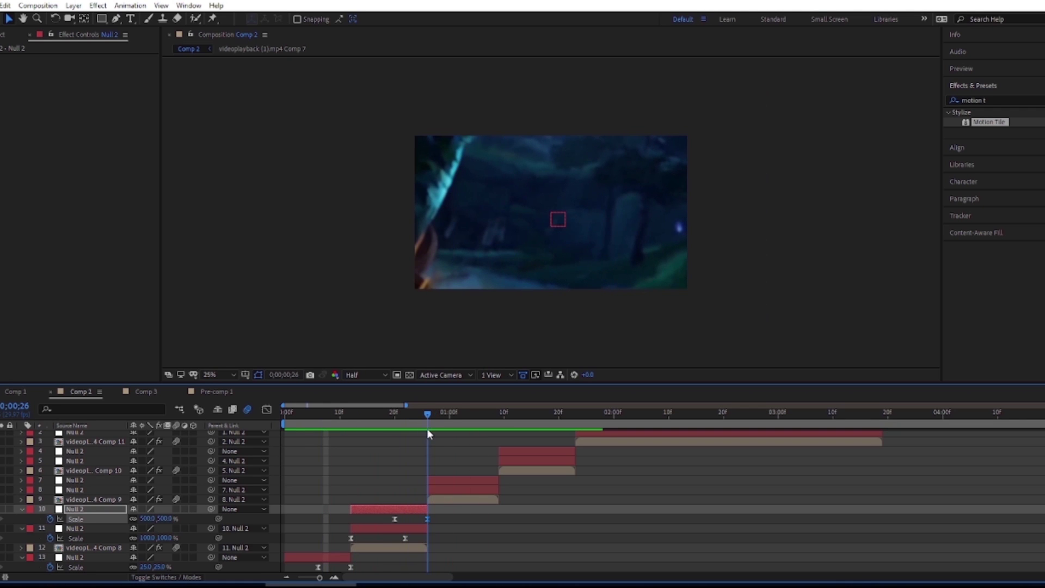
click(435, 490)
Keyframe layer 8's null Scale at 25% on the cut and 100% later in the clip
key(alt+shift+s)
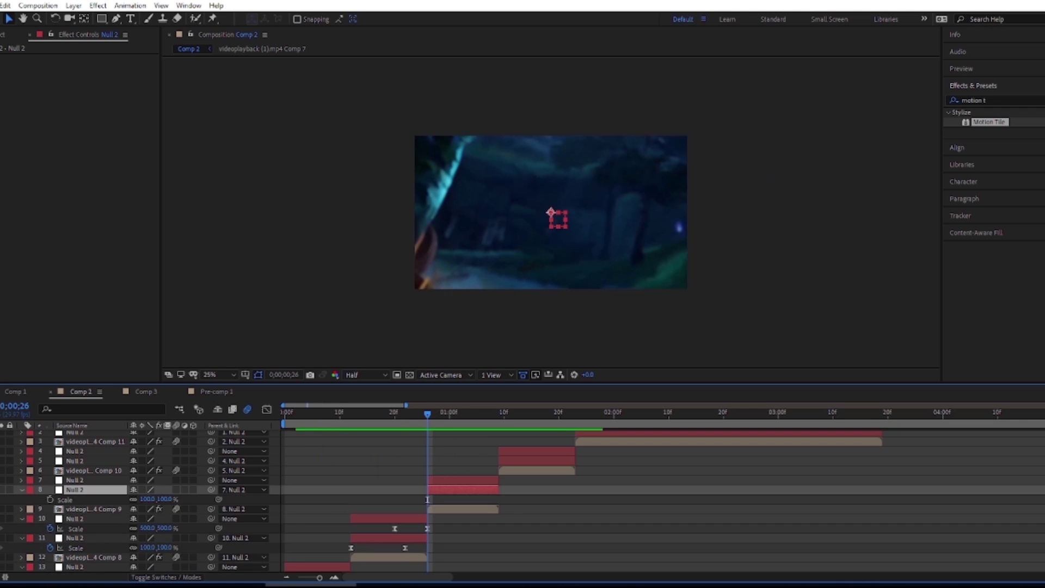
drag(429, 500, 483, 500)
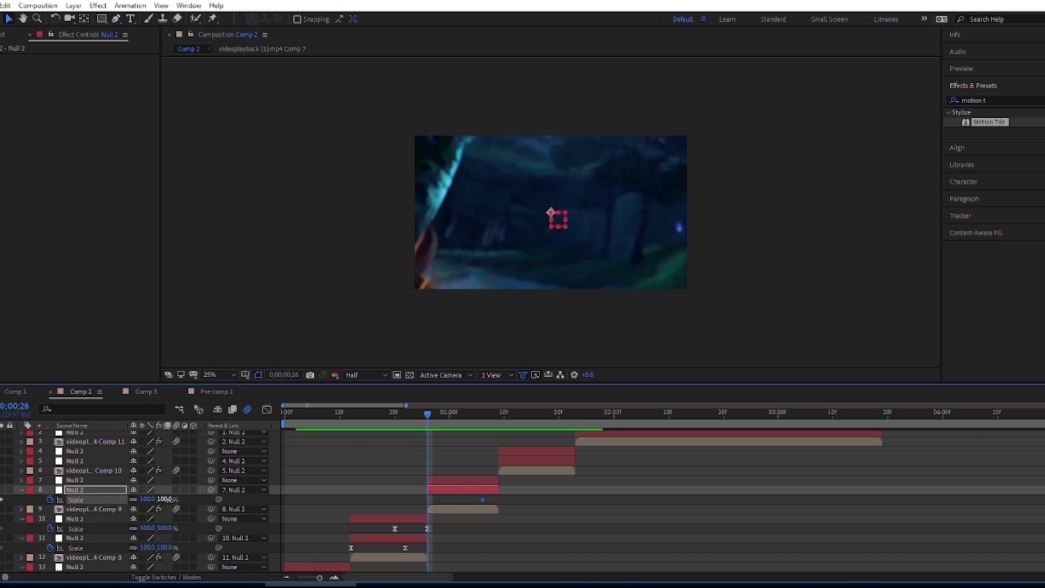
text(25)
key(Return)
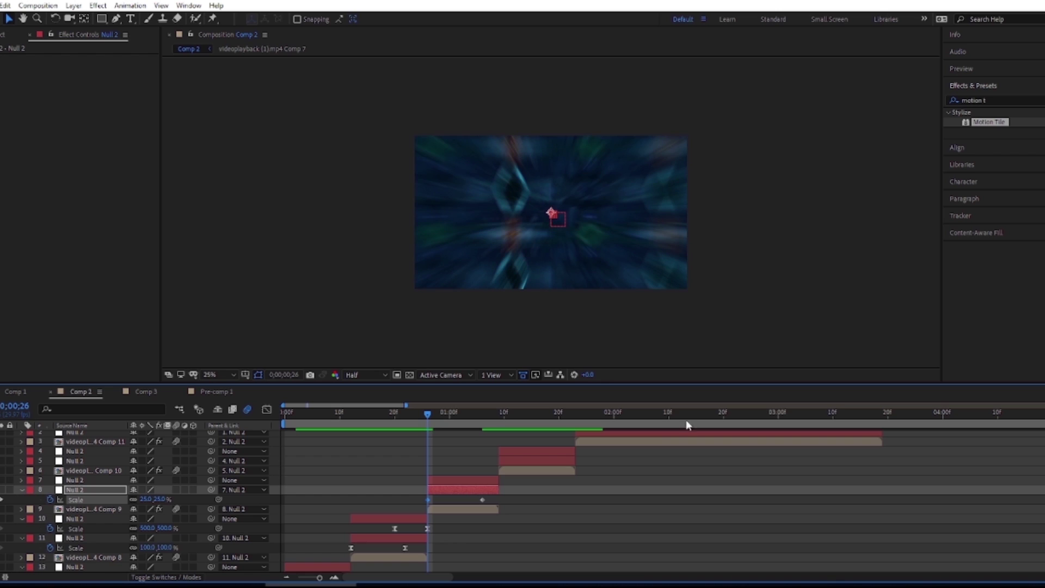
drag(519, 499, 392, 510)
Shape the Scale curve to rise steeply then ease into 100%, and preview from frame 22
click(267, 409)
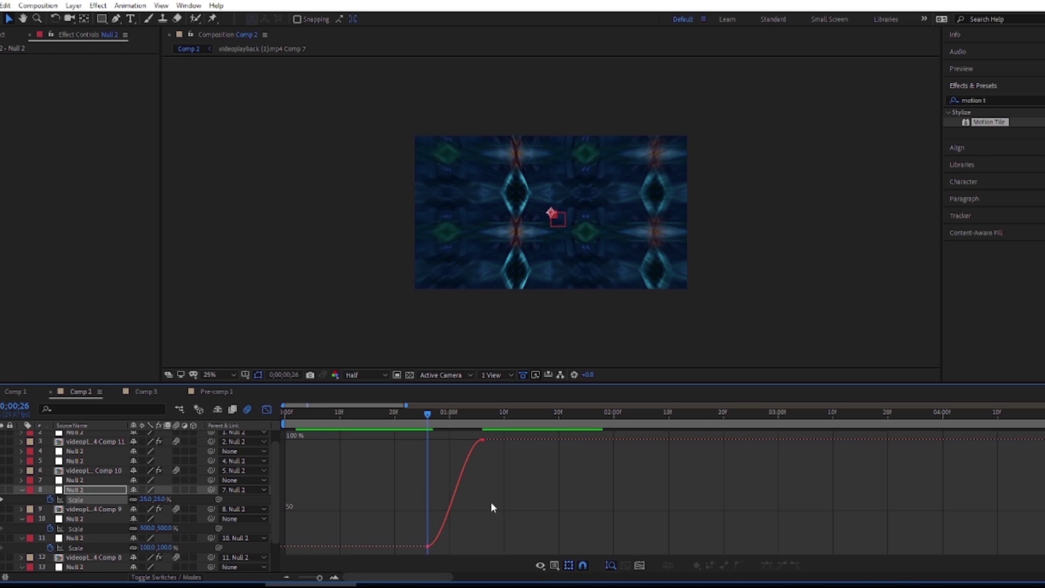
drag(447, 546, 428, 506)
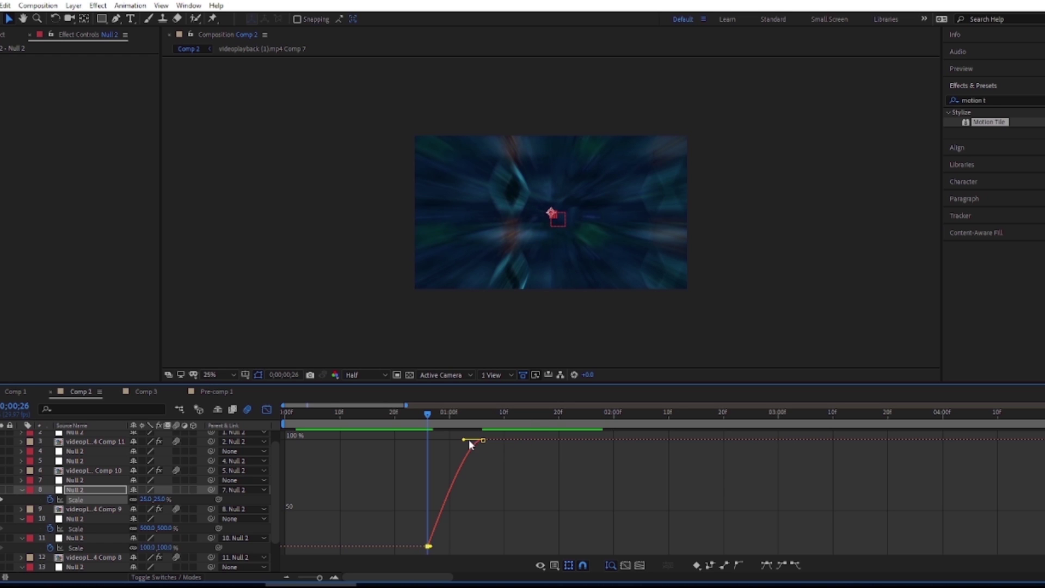
drag(463, 439, 372, 439)
click(406, 420)
key(space)
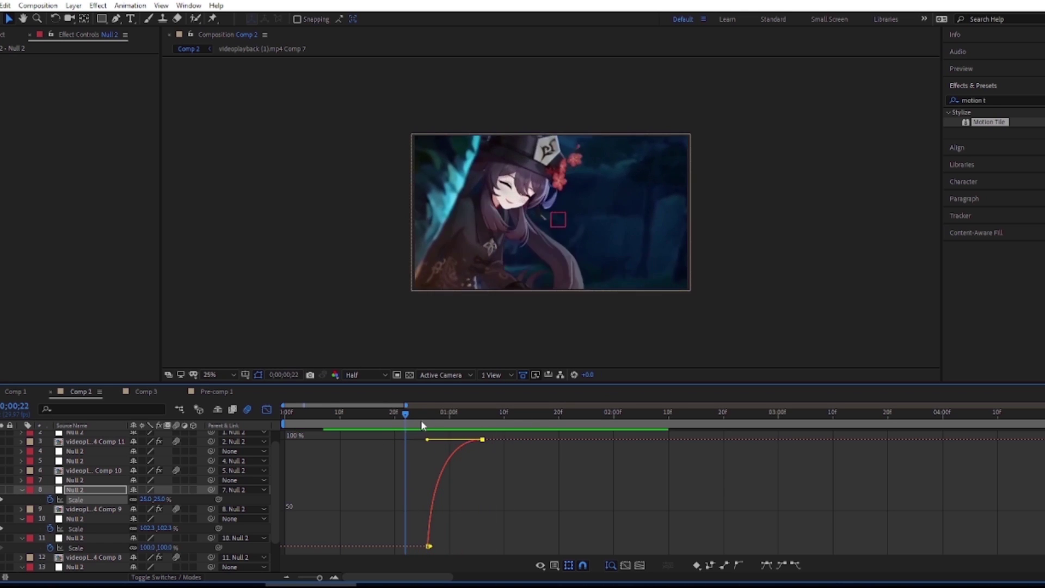
click(266, 409)
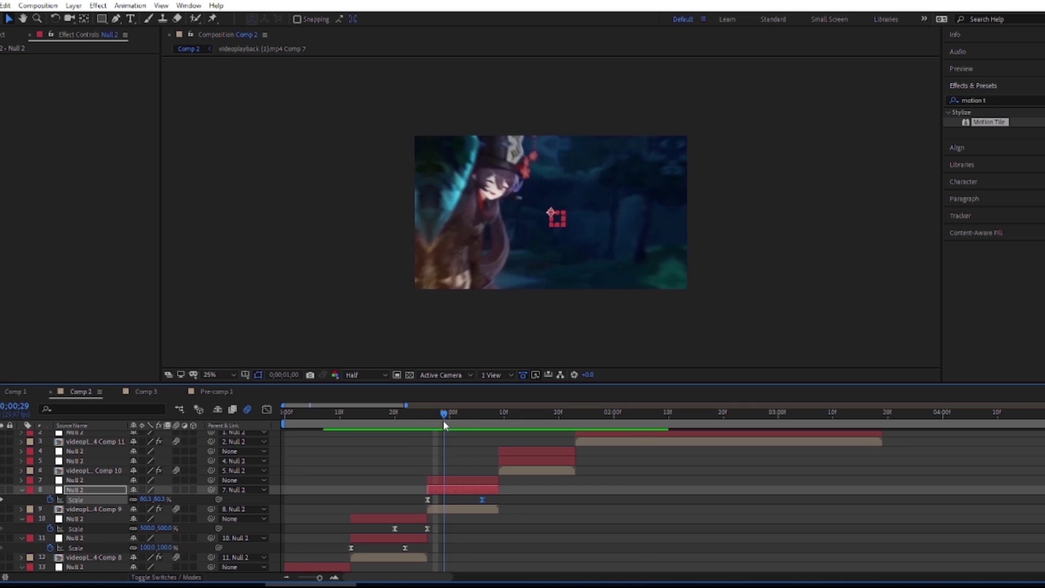
click(430, 425)
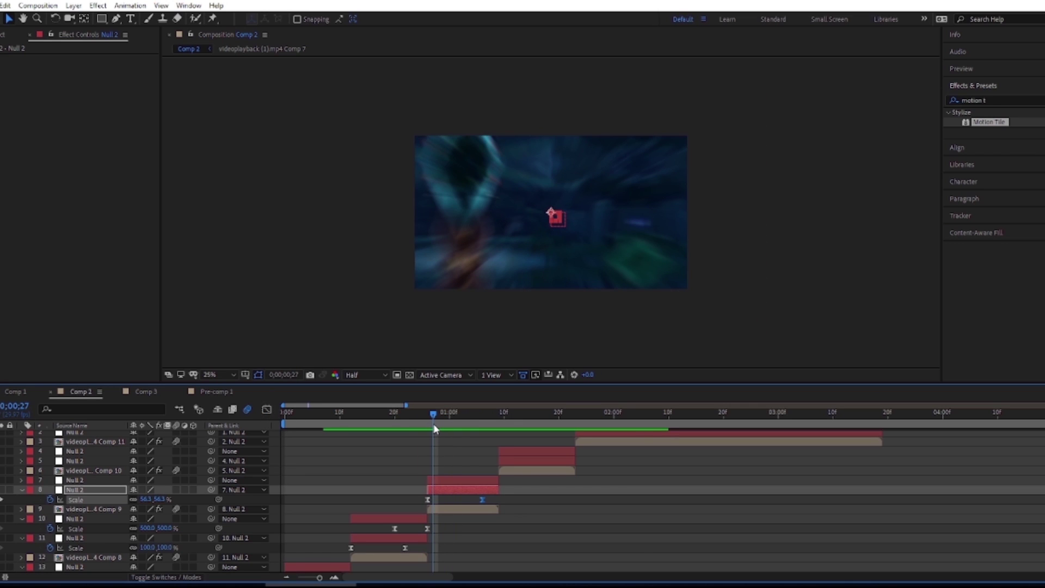
key(Page_Up)
Keyframe layer 7's null Scale from 100% at frame 26 to 25% at the clip end, with Easy Ease
click(451, 480)
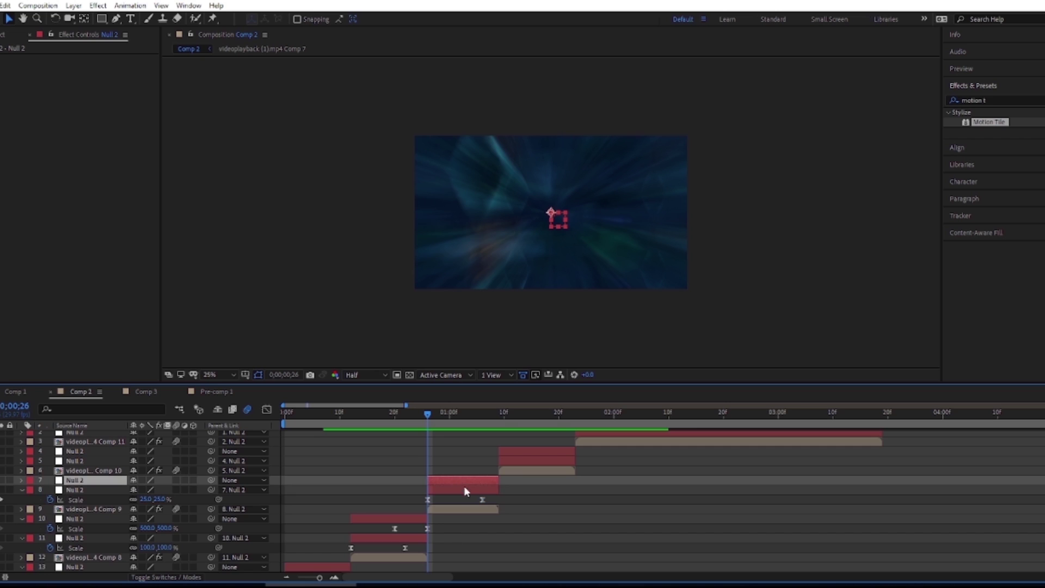
key(s)
click(50, 489)
click(476, 415)
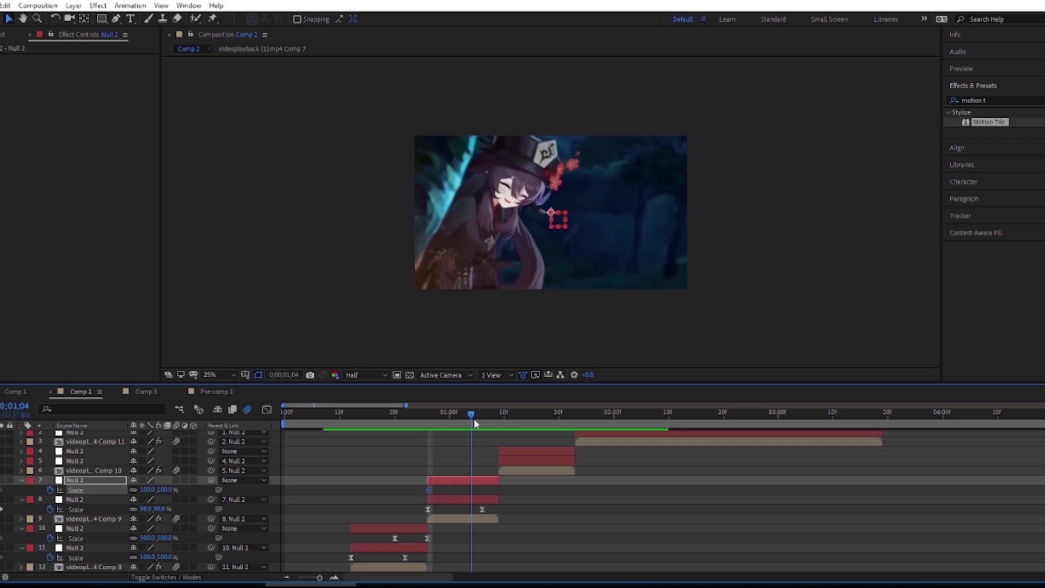
click(159, 490)
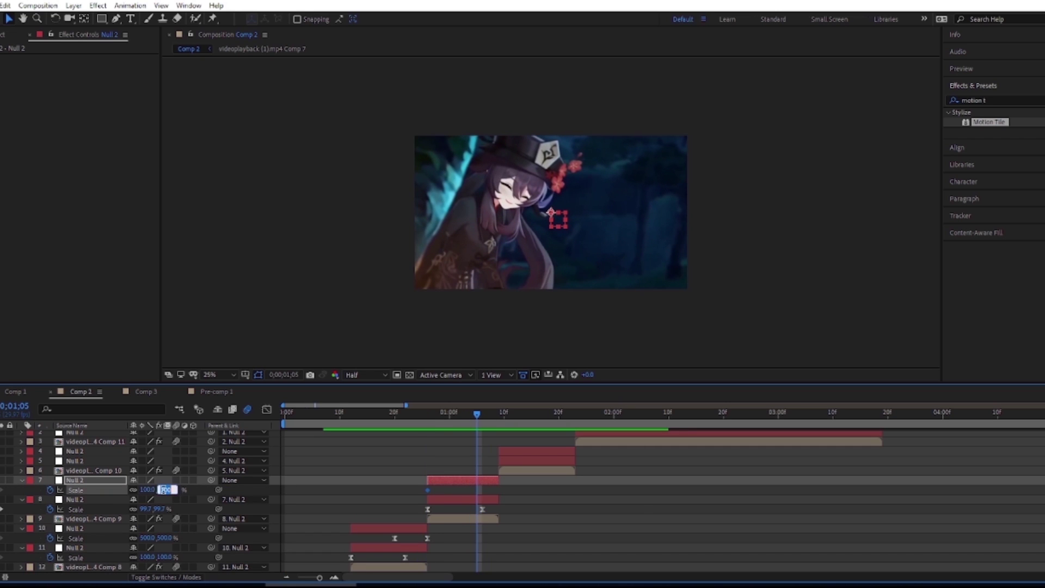
text(25)
key(Return)
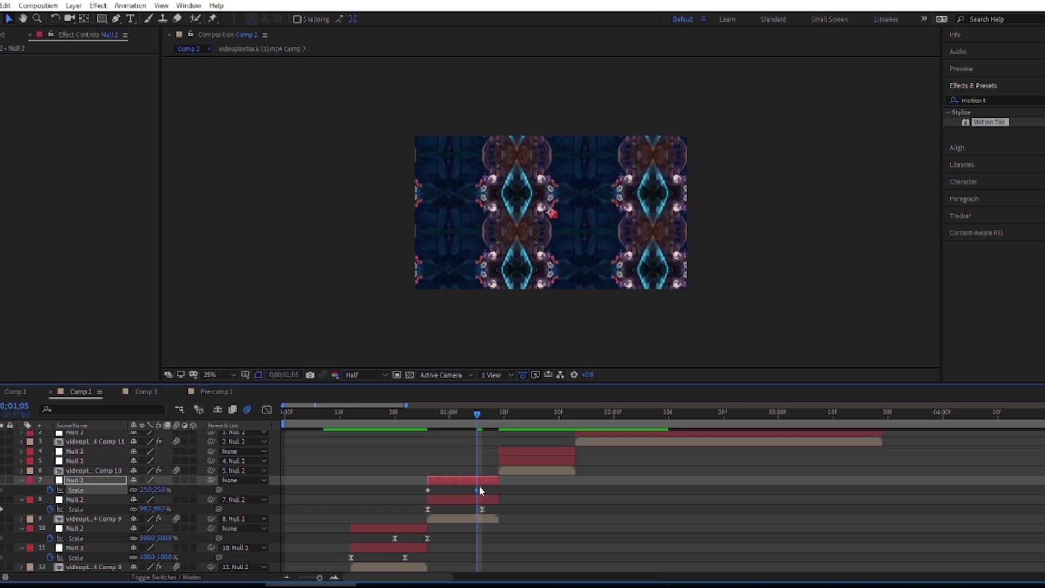
mouse_move(477, 491)
mouse_down()
mouse_move(498, 490)
mouse_move(399, 497)
mouse_up()
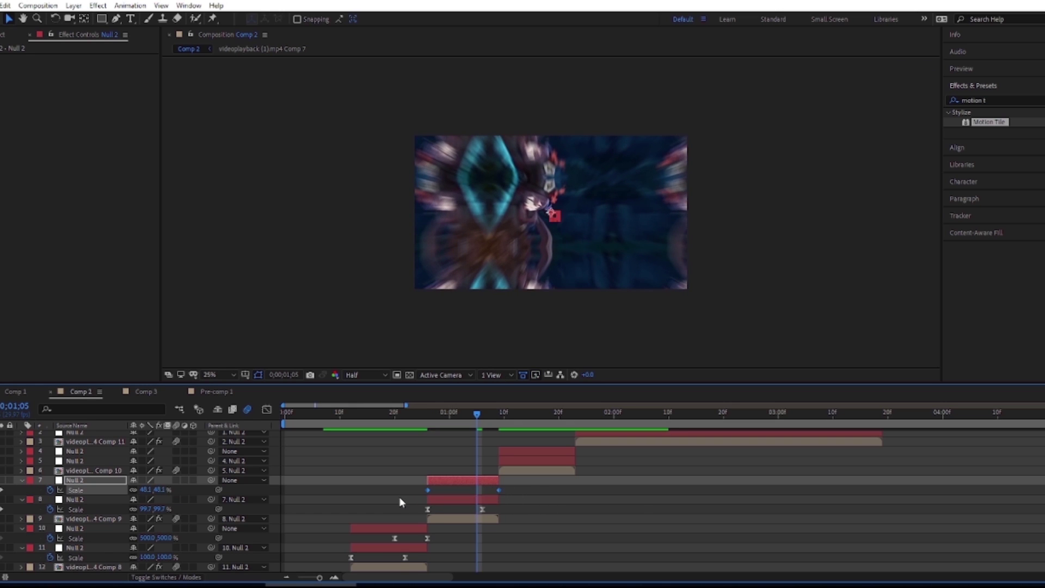
key(F9)
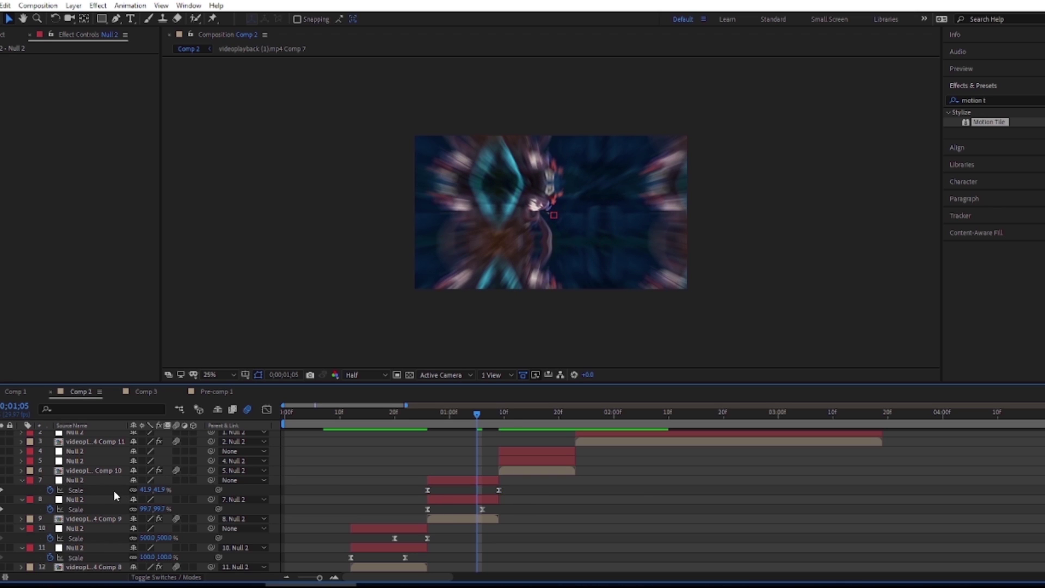
Shape the Scale curve to bulge slightly above 100% before dropping steeply to 25%
click(266, 409)
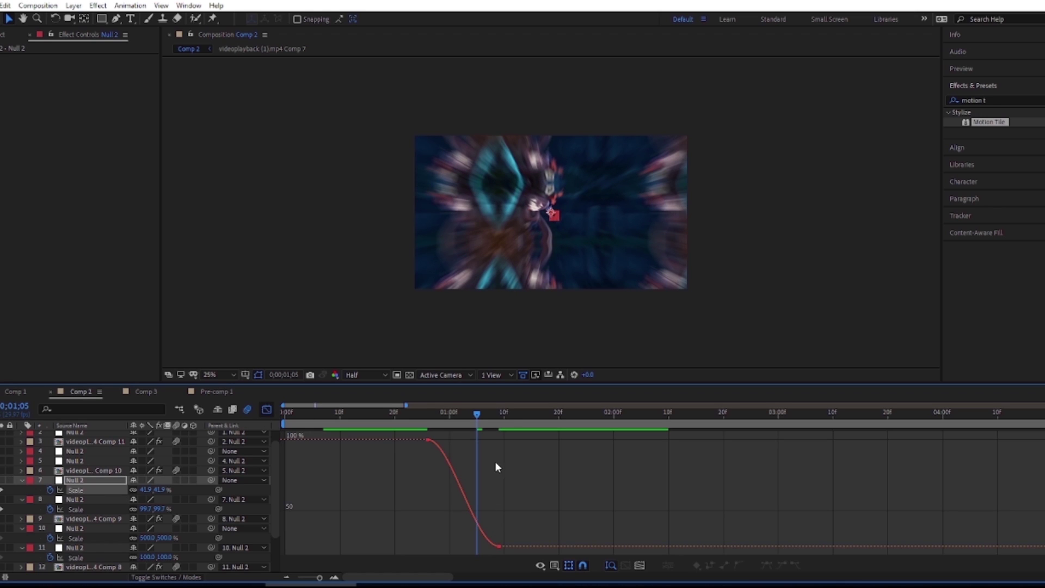
drag(494, 461, 316, 432)
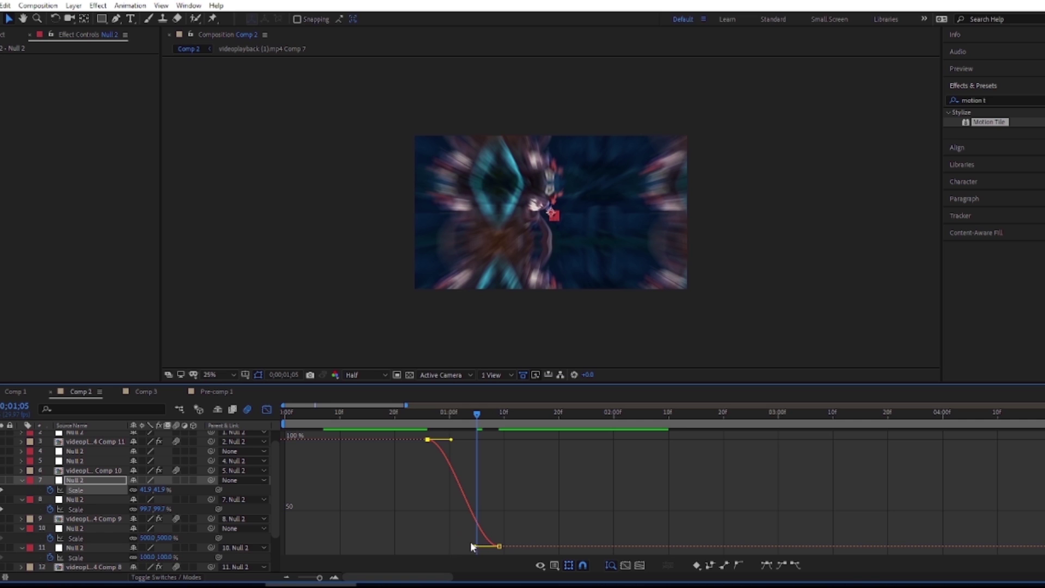
drag(451, 439, 469, 439)
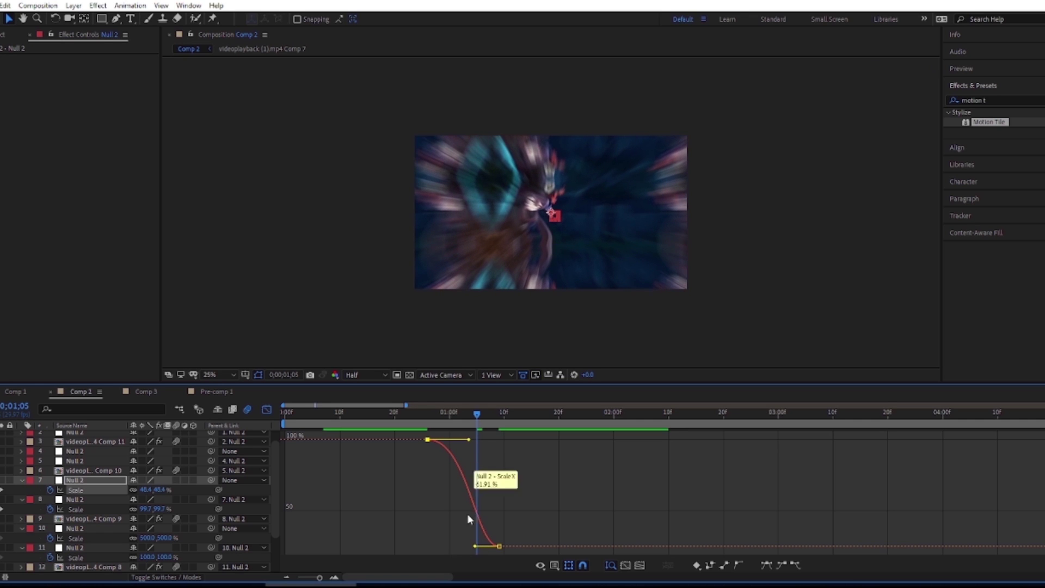
drag(475, 546, 496, 432)
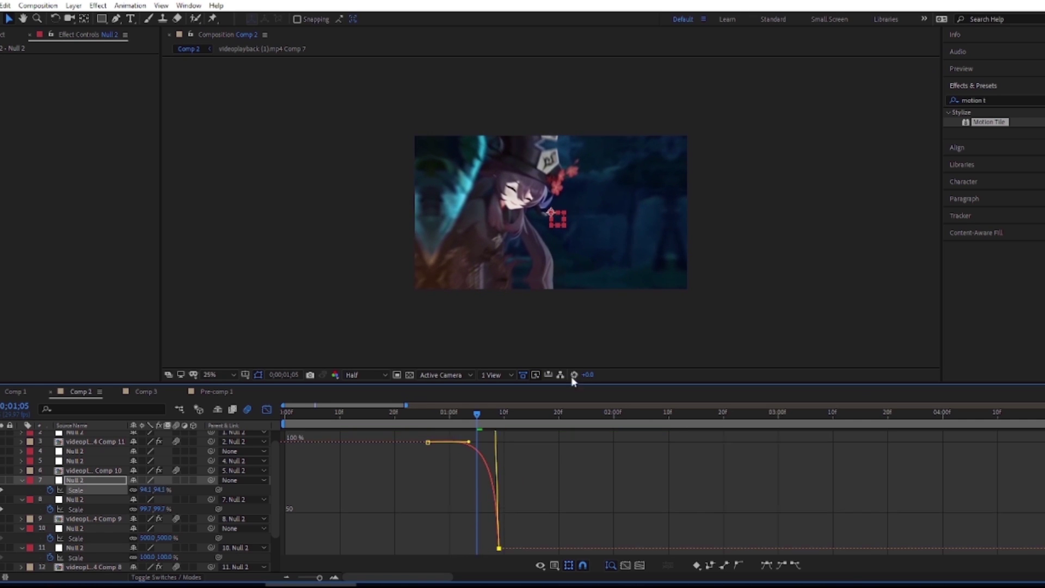
mouse_move(586, 448)
mouse_down()
mouse_move(598, 540)
mouse_move(593, 514)
mouse_up()
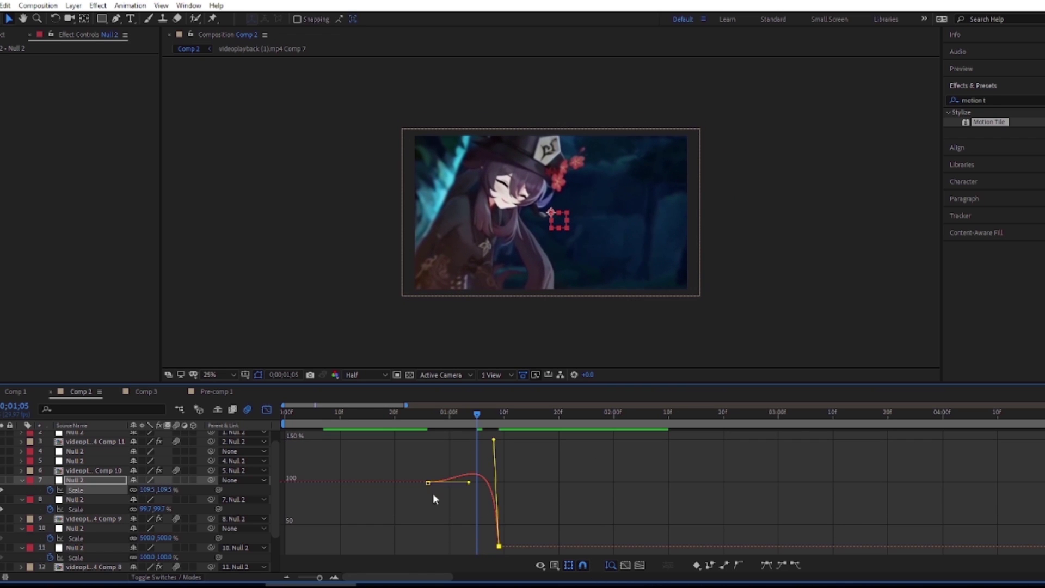
drag(468, 482, 458, 464)
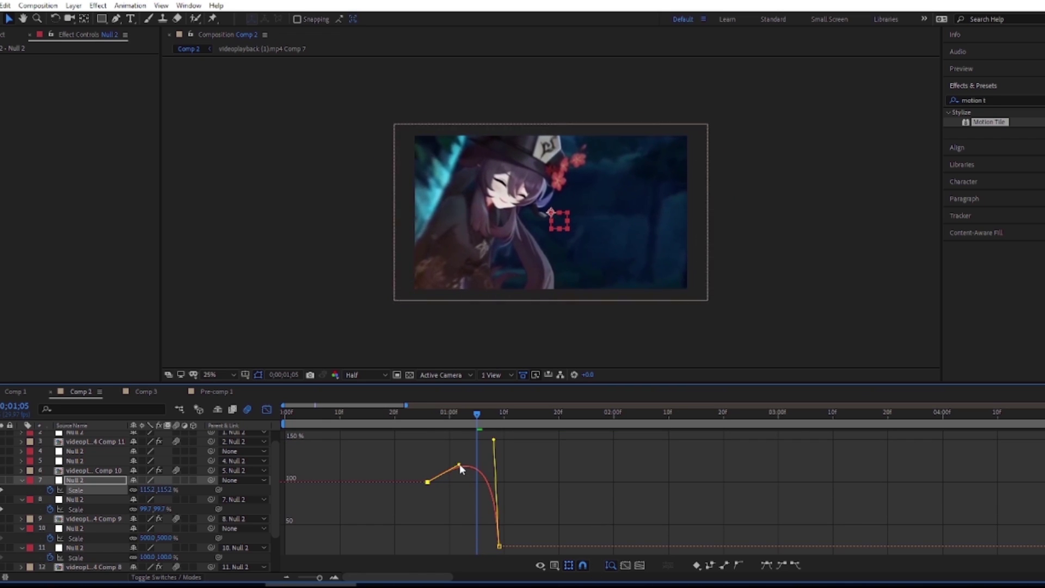
Fine-tune the overshoot while scrubbing, then preview the transition from frame 23
click(400, 426)
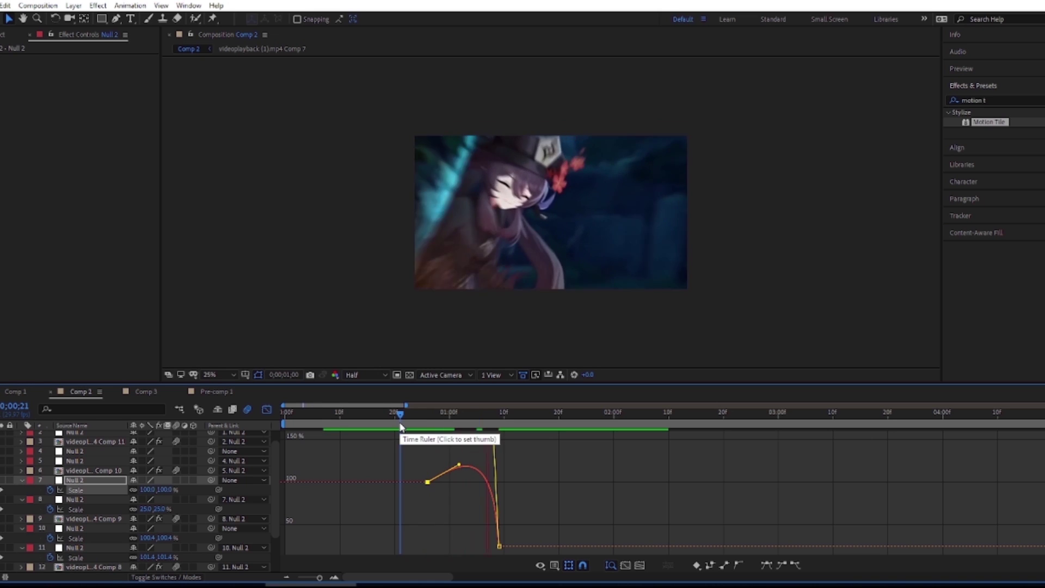
drag(401, 426, 476, 425)
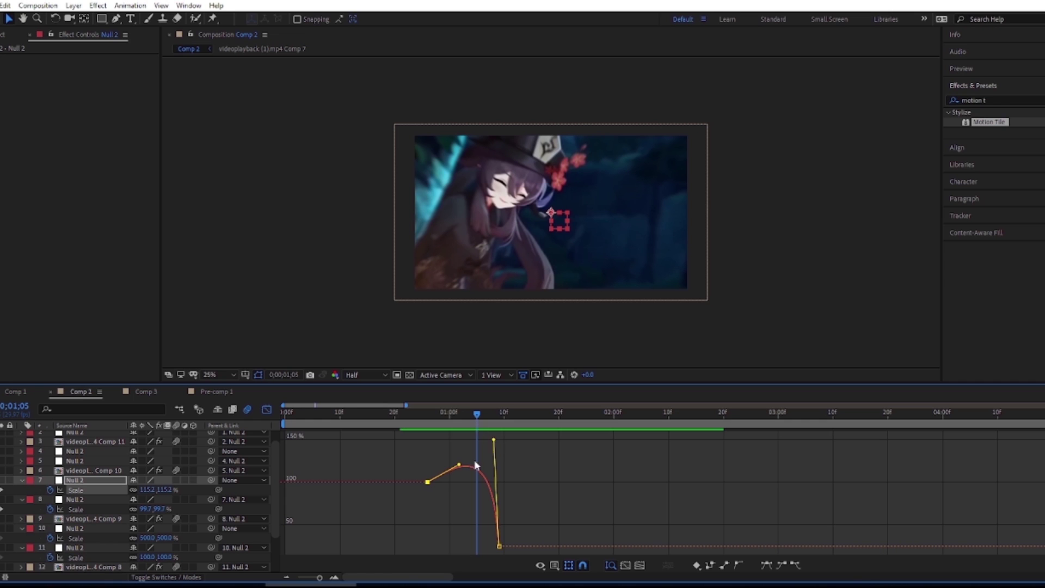
drag(459, 464, 455, 457)
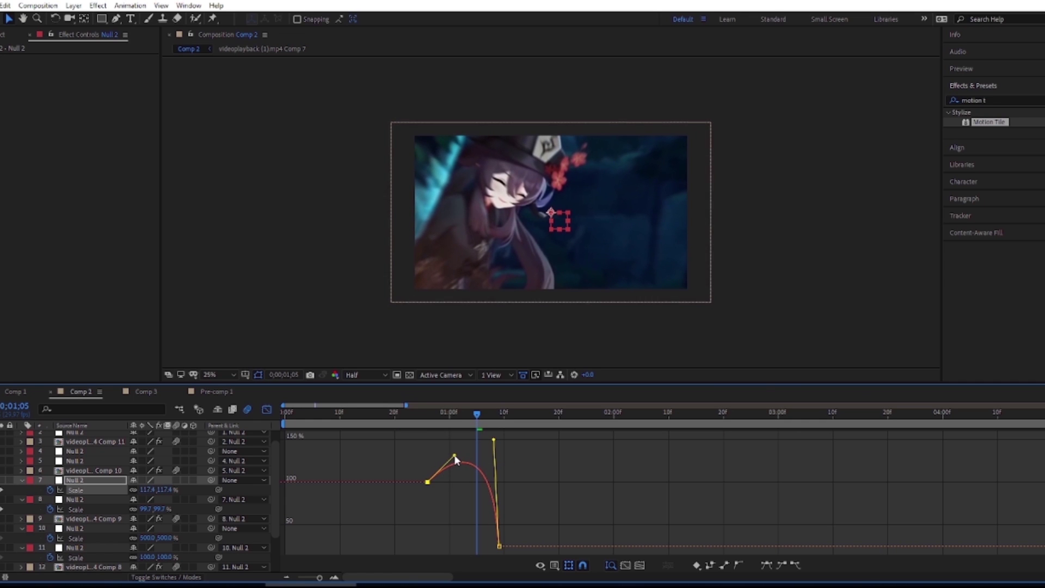
click(411, 427)
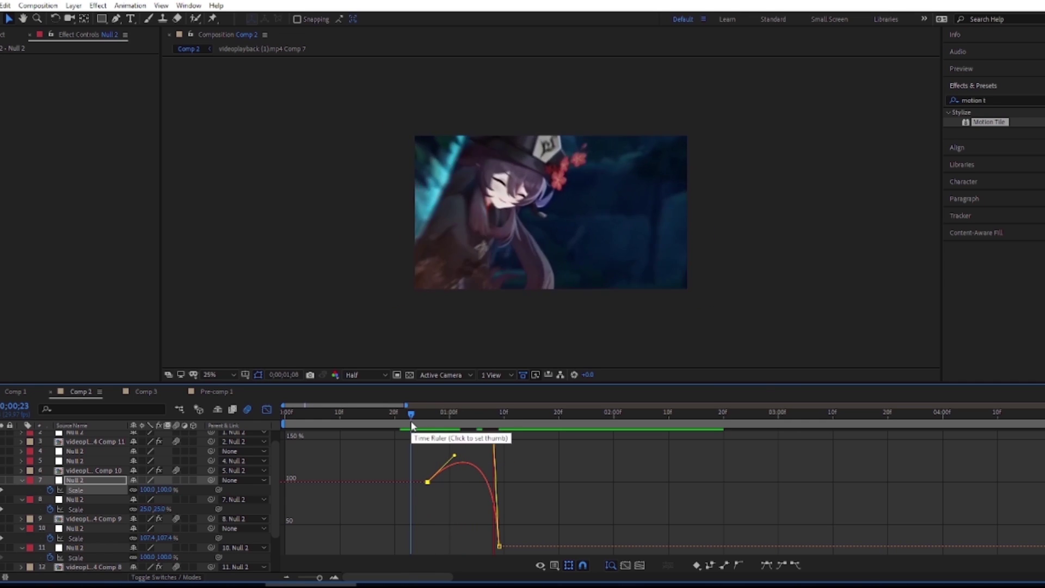
key(space)
click(464, 428)
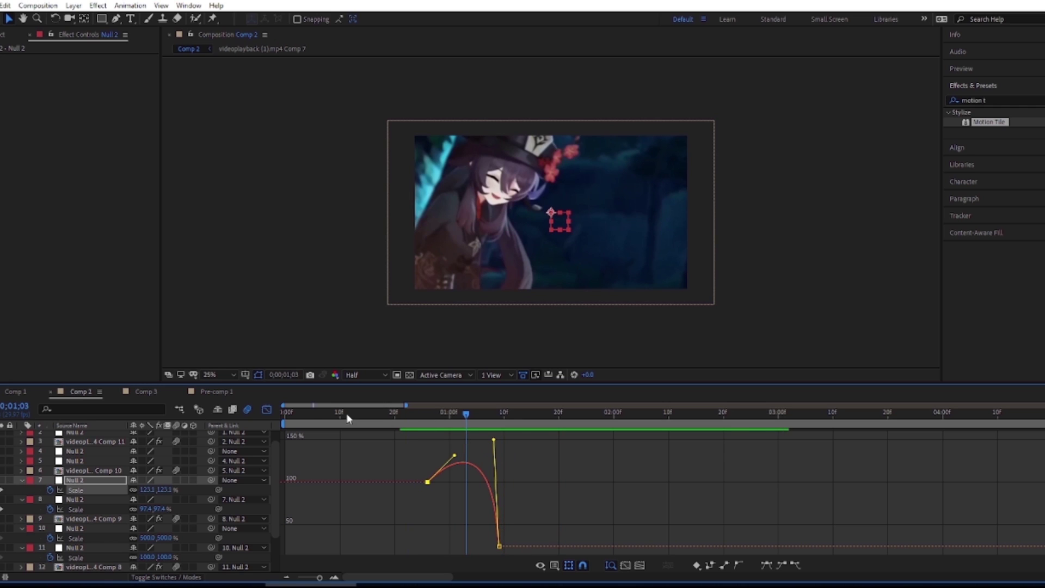
click(267, 409)
drag(464, 423, 499, 427)
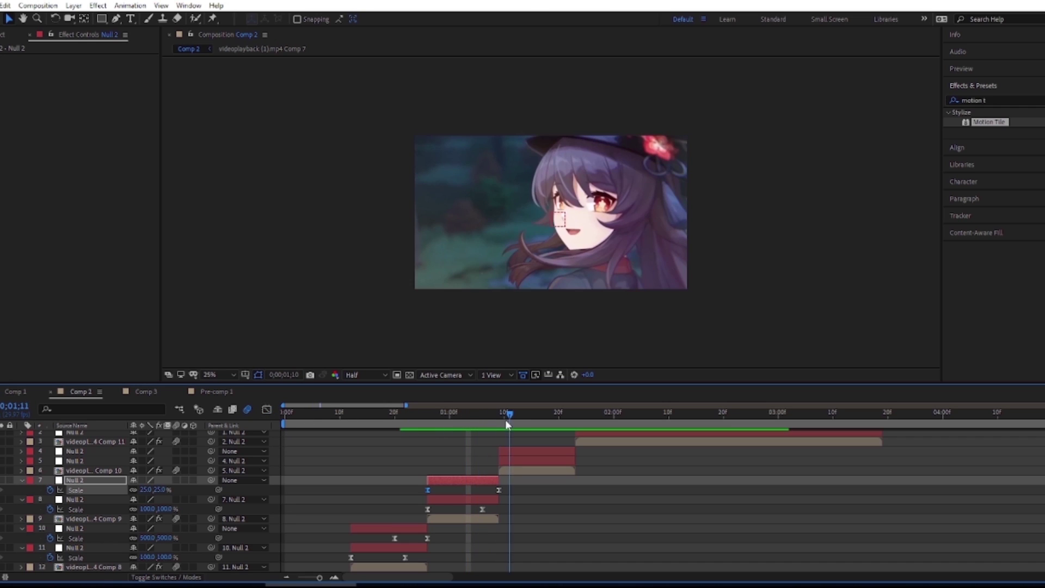
Keyframe layer 5's null Scale from 500% at the cut down to 100% later, eased on both keys
click(504, 461)
key(s)
click(49, 470)
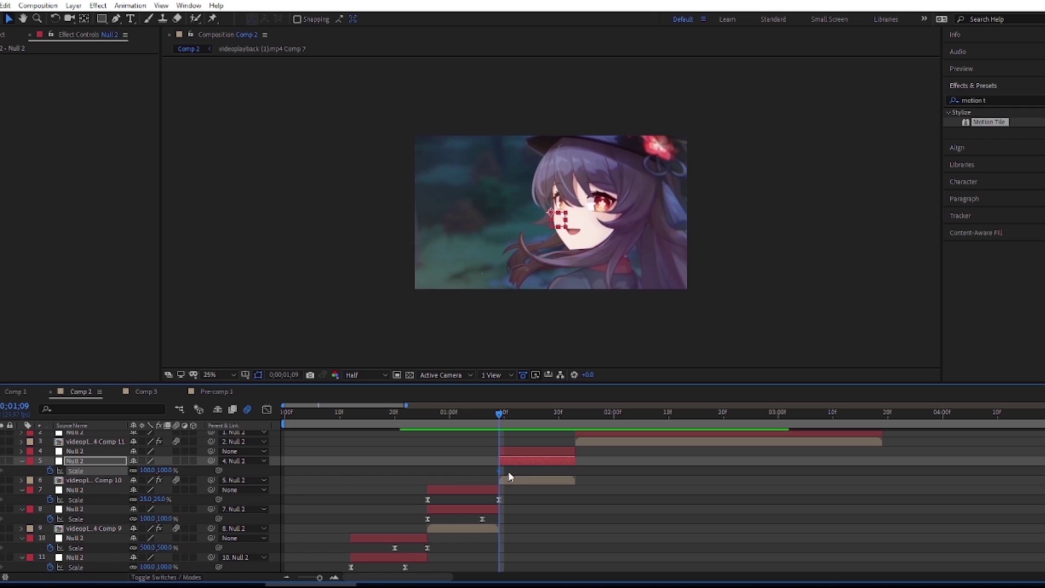
drag(498, 471, 559, 471)
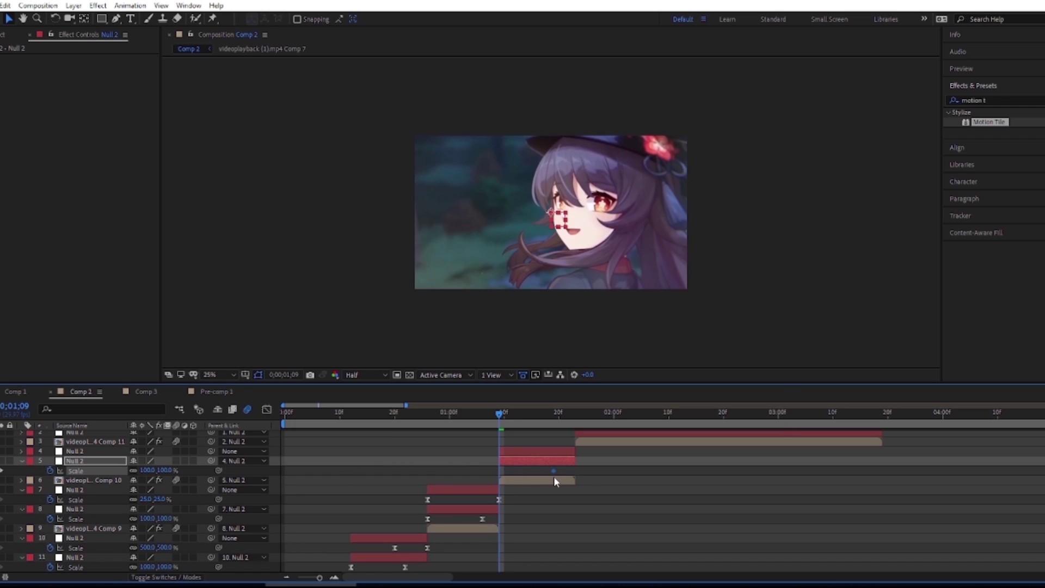
click(163, 470)
text(500)
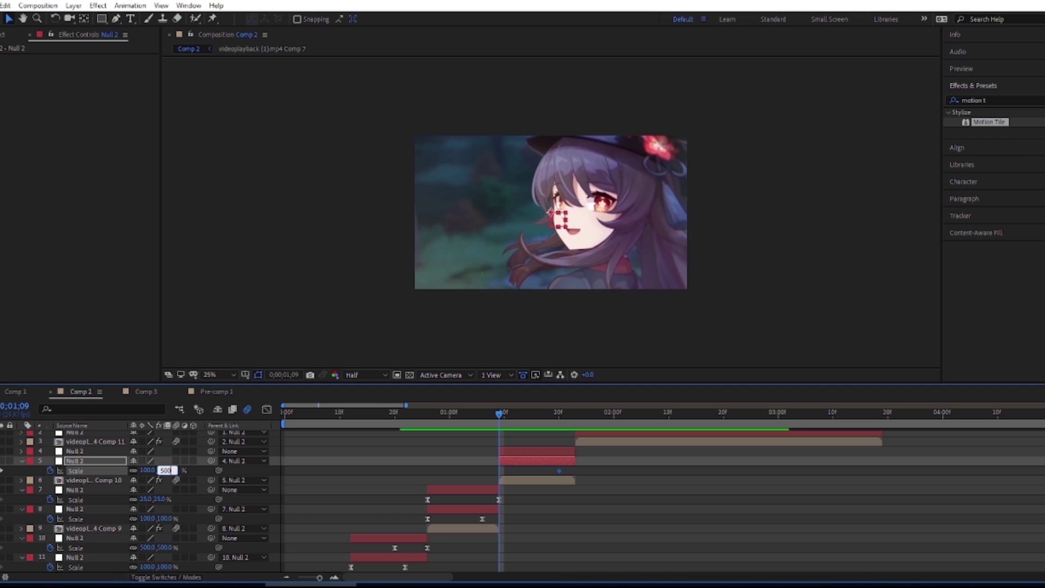
key(Return)
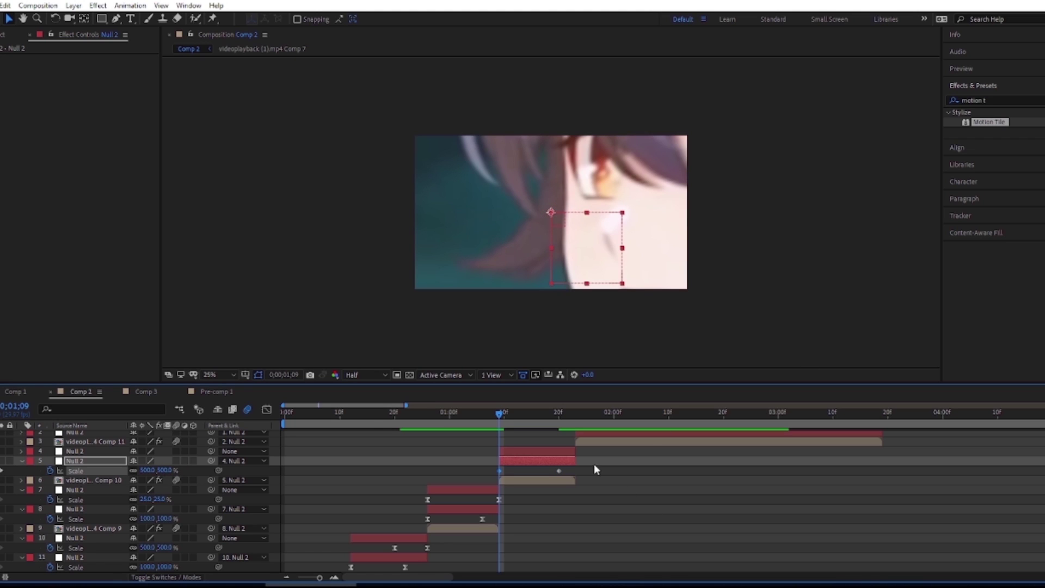
drag(593, 463, 482, 478)
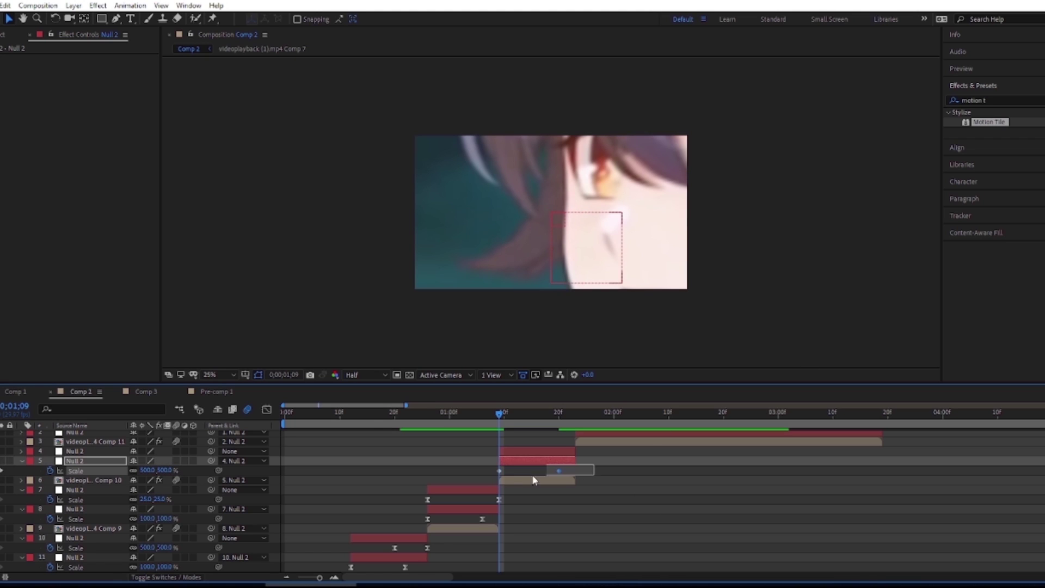
key(F9)
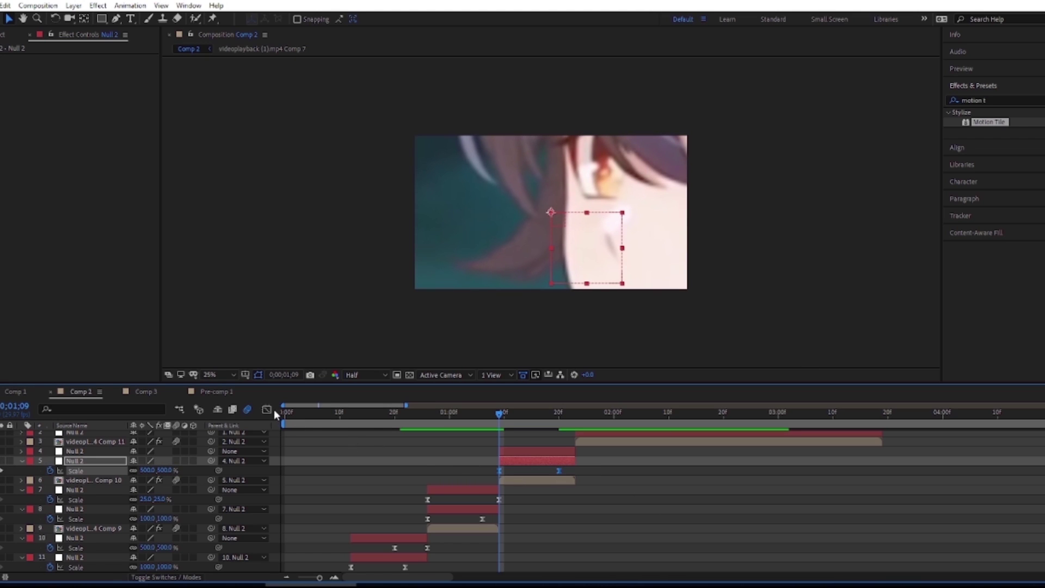
Reshape the ease of layer 5's Scale curve in the Graph Editor
click(266, 409)
mouse_move(403, 429)
mouse_down()
mouse_move(511, 460)
mouse_move(423, 514)
mouse_up()
mouse_move(539, 547)
mouse_down()
mouse_move(499, 546)
mouse_move(492, 437)
mouse_move(465, 427)
mouse_up()
click(267, 409)
Preview the zoom transition from 0;01;00 and check frames up to 0;01;12
click(449, 416)
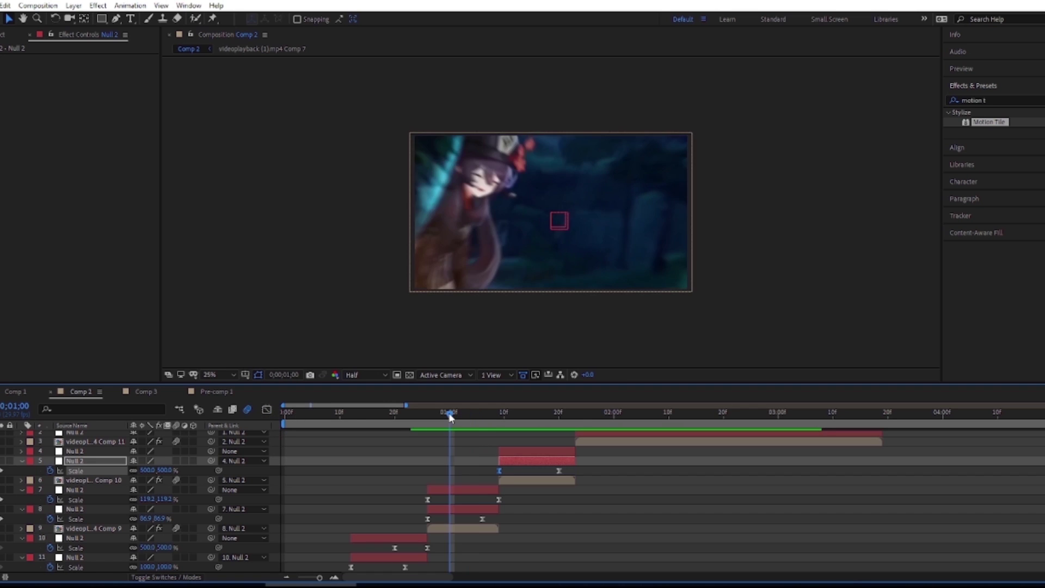
key(space)
click(475, 420)
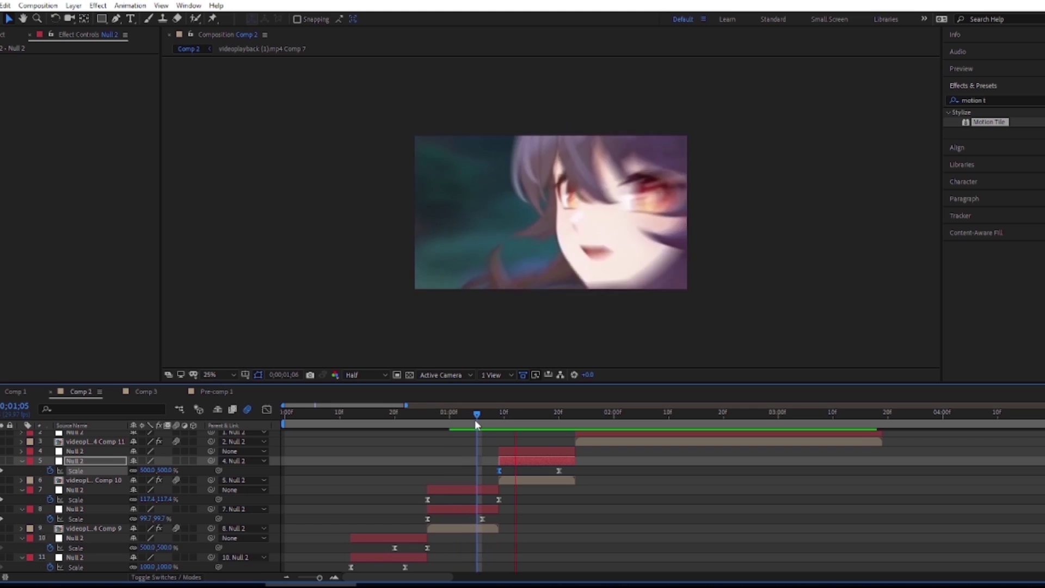
key(space)
click(556, 423)
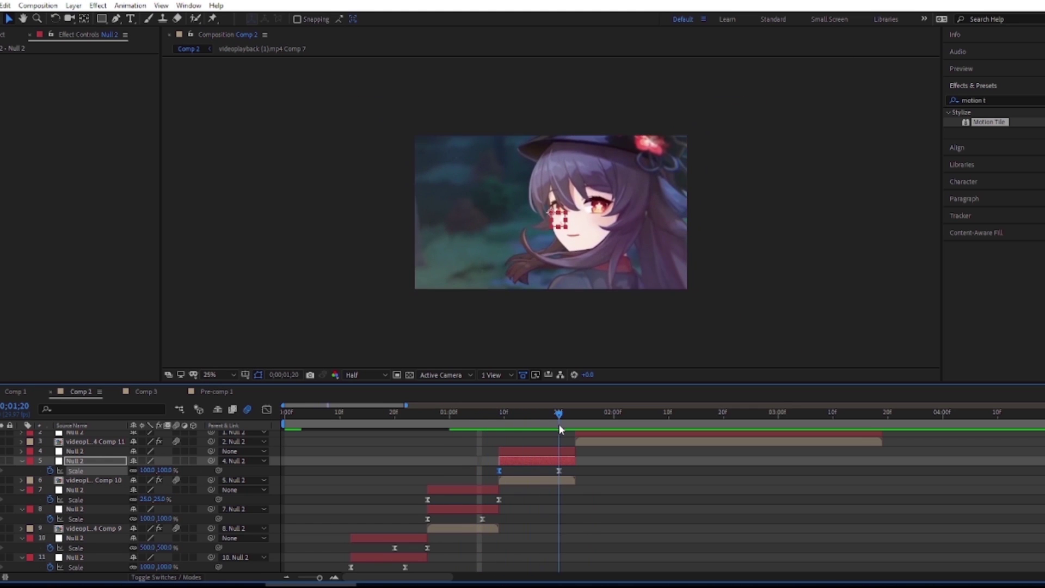
click(515, 424)
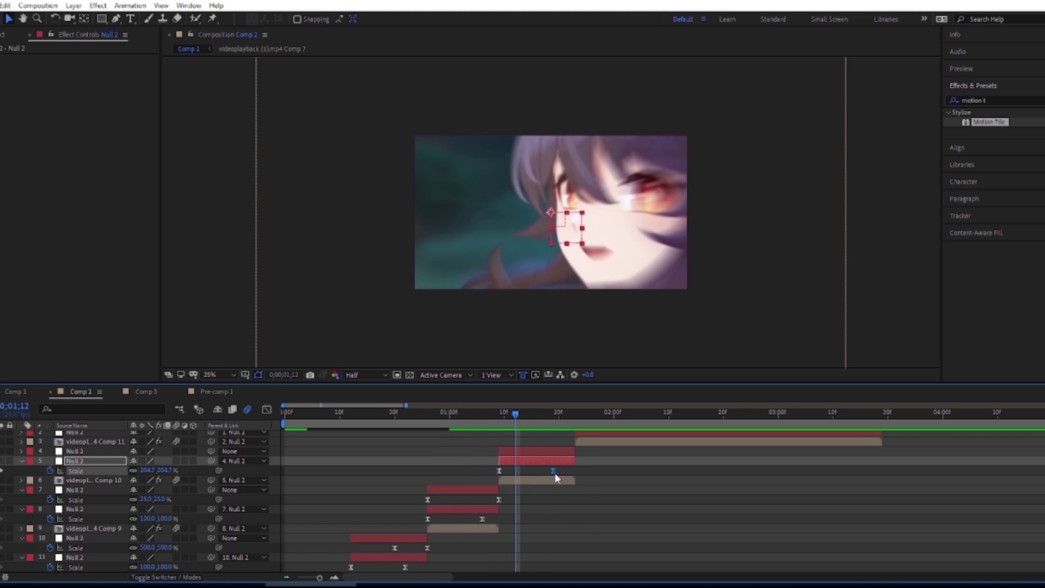
Move the 100% keyframe earlier, steepen the scale drop, and scrub from 0;01;05 to check
drag(558, 470, 553, 471)
click(266, 409)
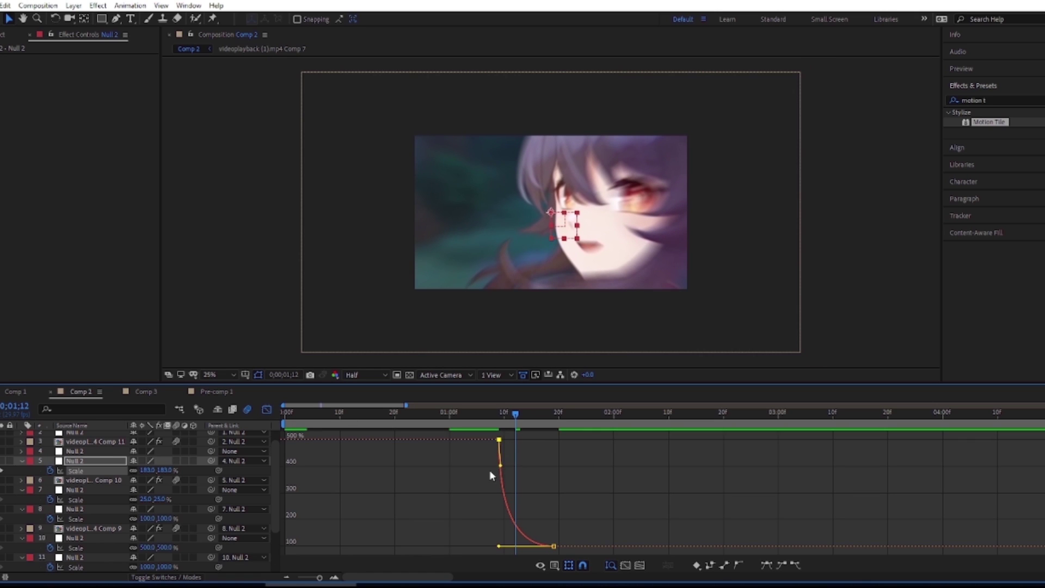
drag(500, 465, 500, 495)
click(267, 409)
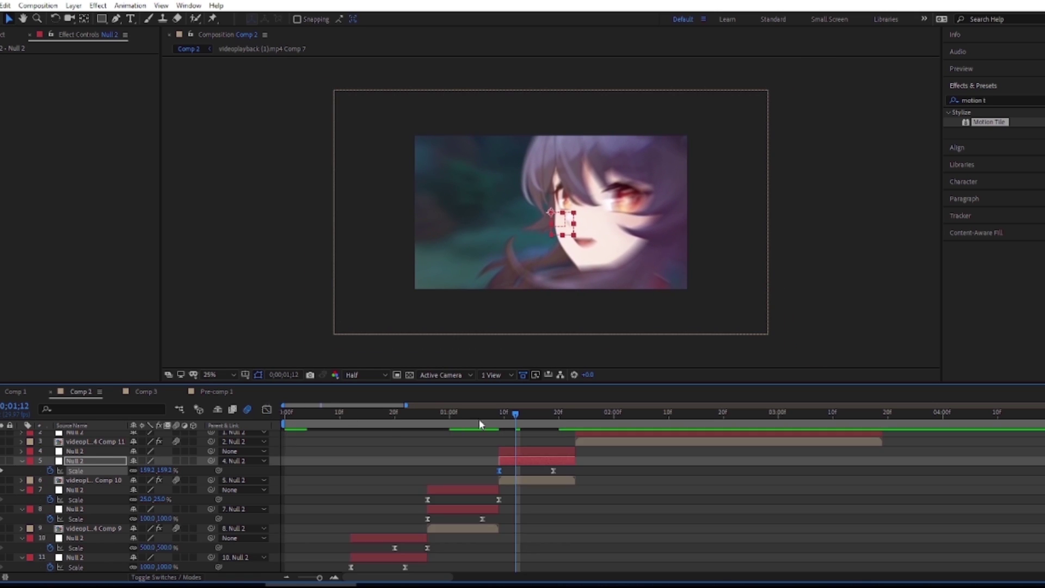
click(476, 412)
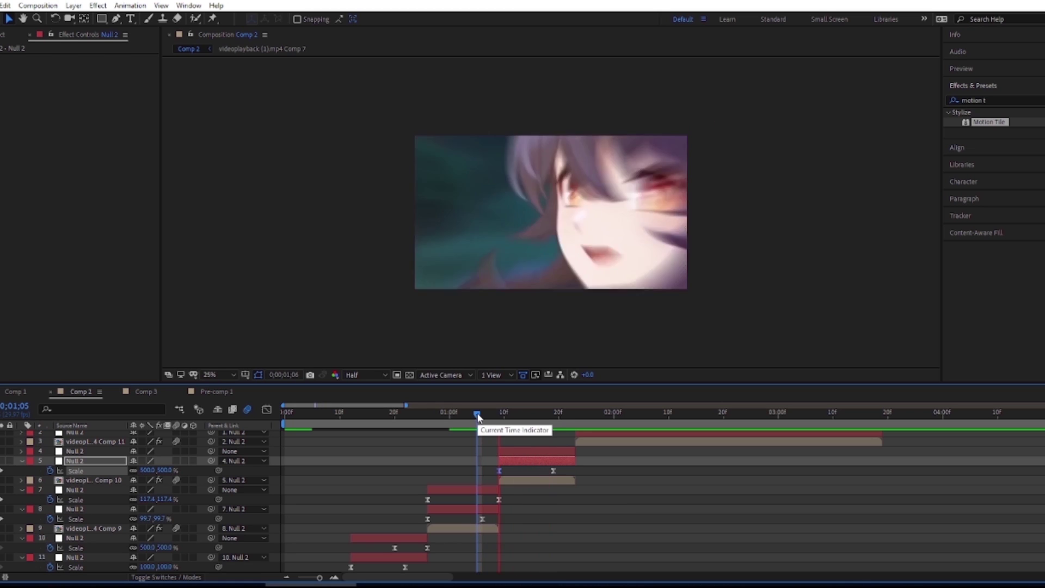
drag(476, 412, 531, 417)
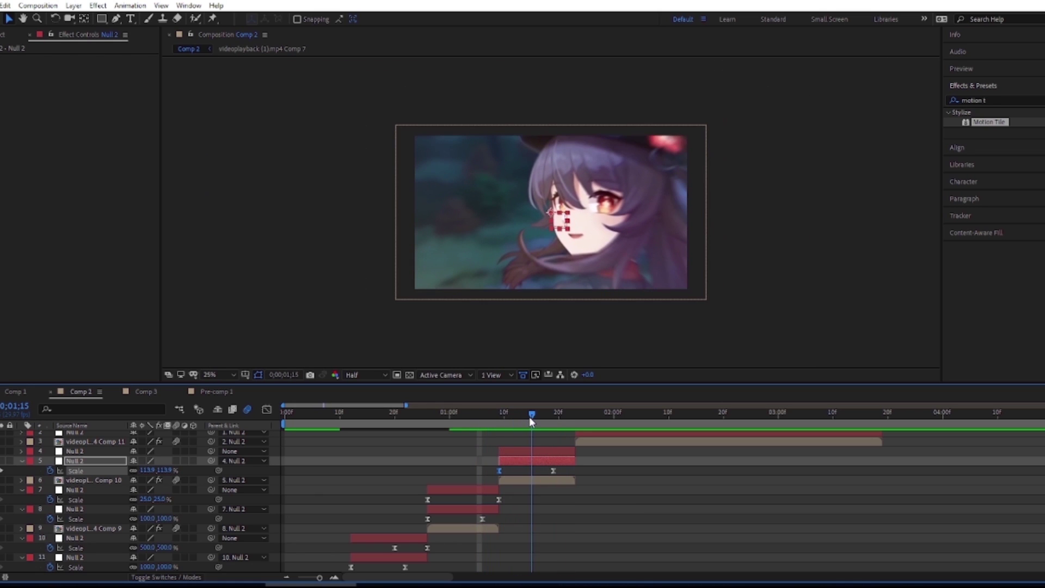
click(533, 450)
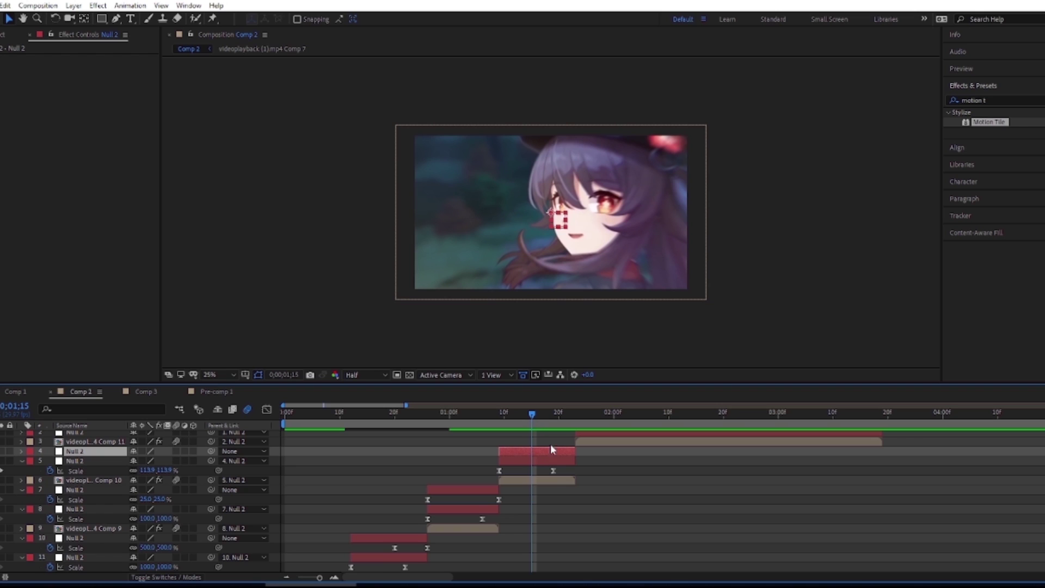
Check layer 4's Scale keyframes and place the time at 0;01;14
key(alt+shift+s)
click(53, 461)
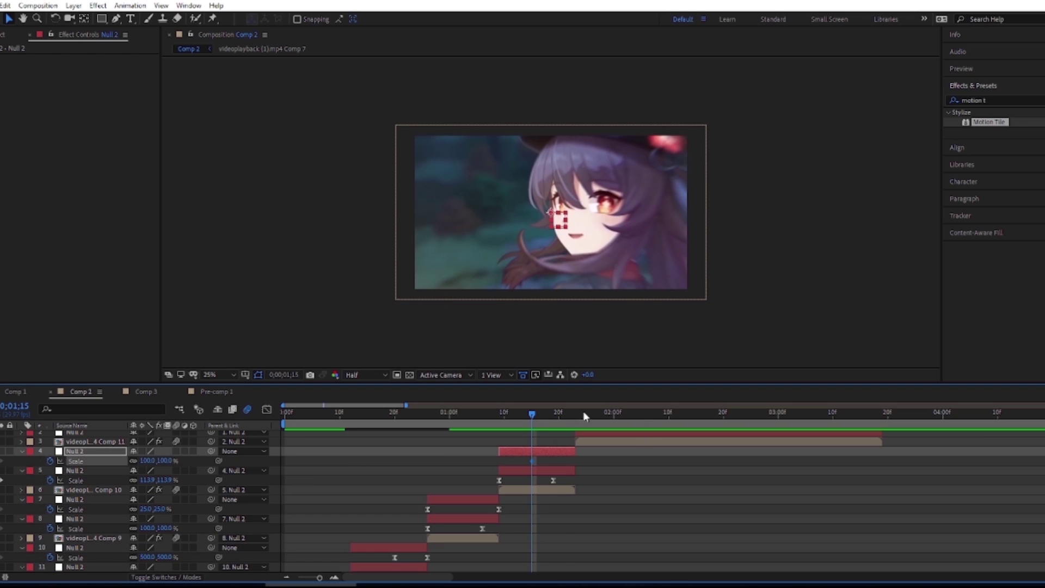
drag(531, 413, 564, 416)
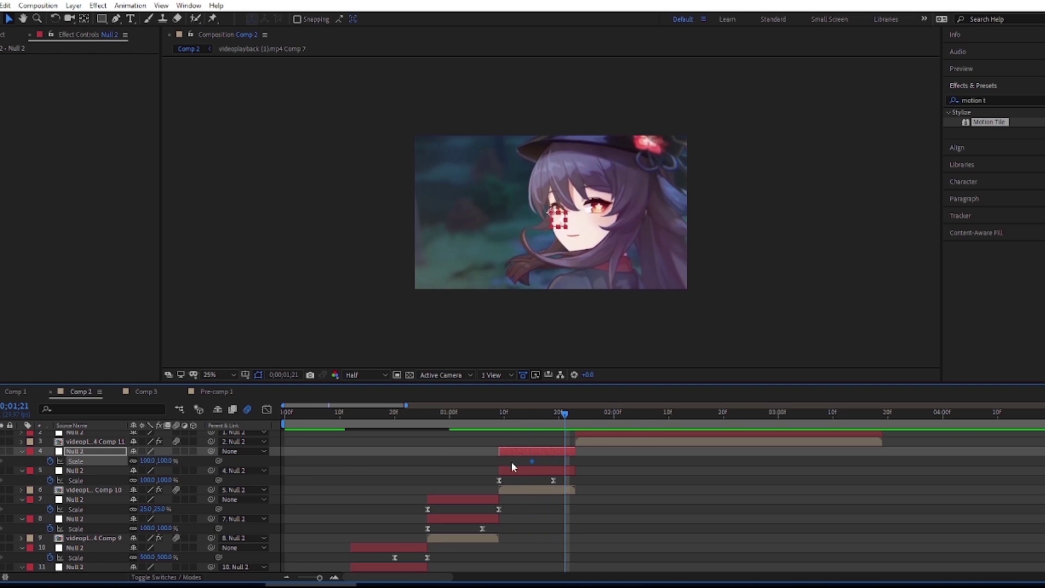
click(532, 417)
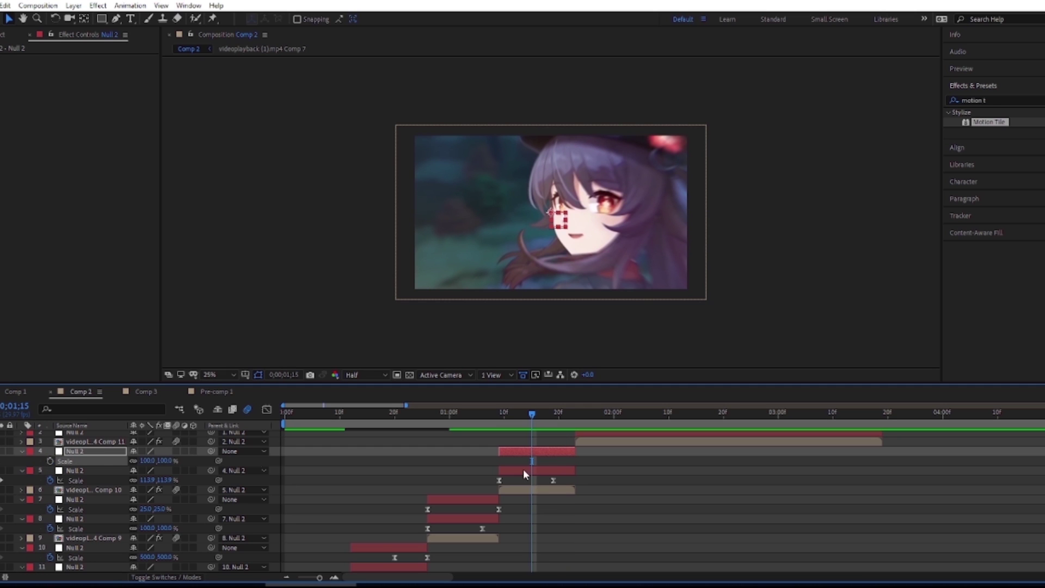
key(s)
key(j)
key(j)
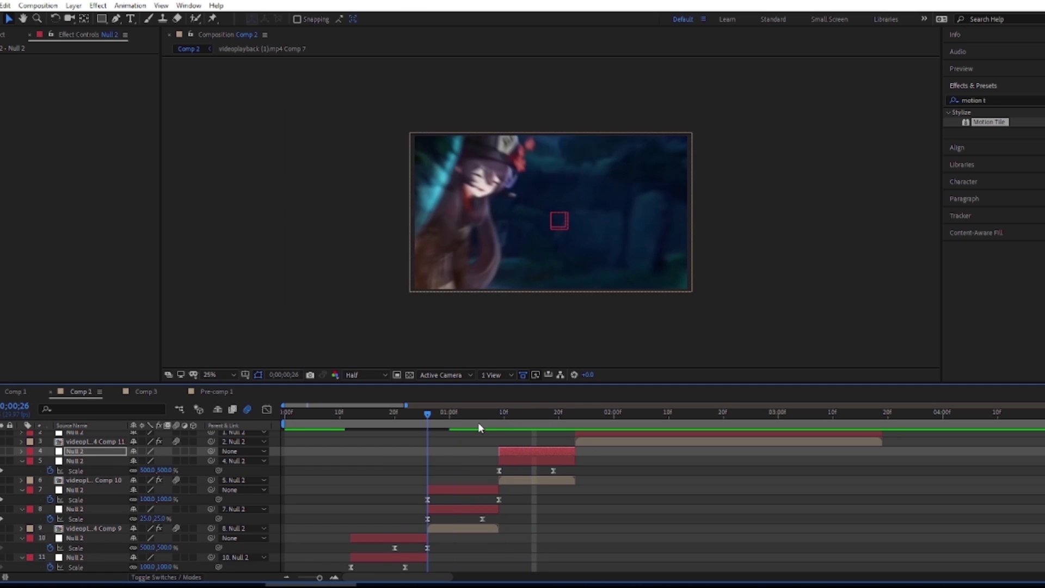
click(498, 422)
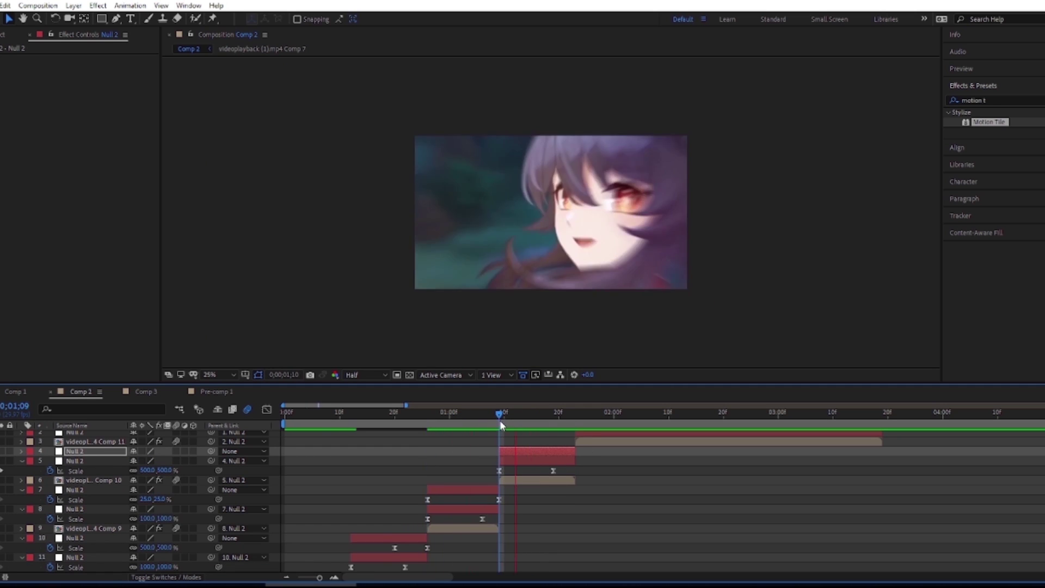
drag(504, 420, 528, 420)
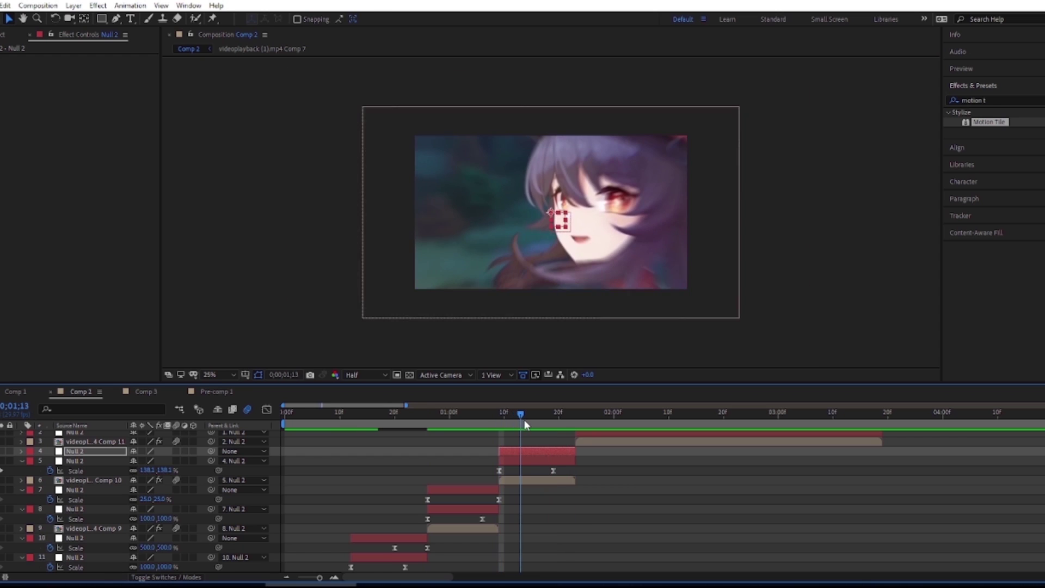
Fade the Comp 10 clip's Opacity from 100% at 1;14 down toward 0% near 1;21
click(531, 479)
key(t)
click(50, 490)
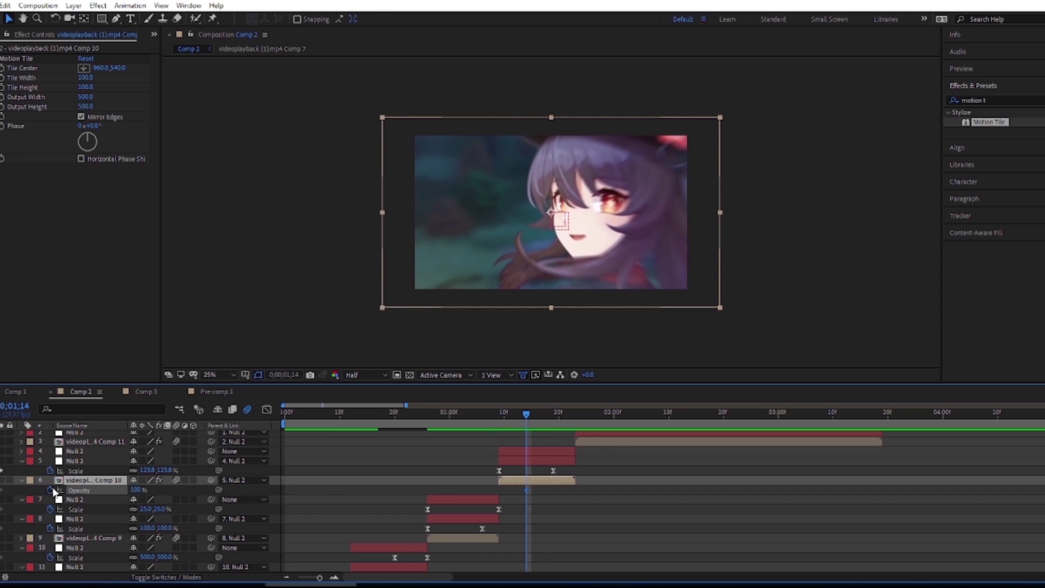
click(565, 420)
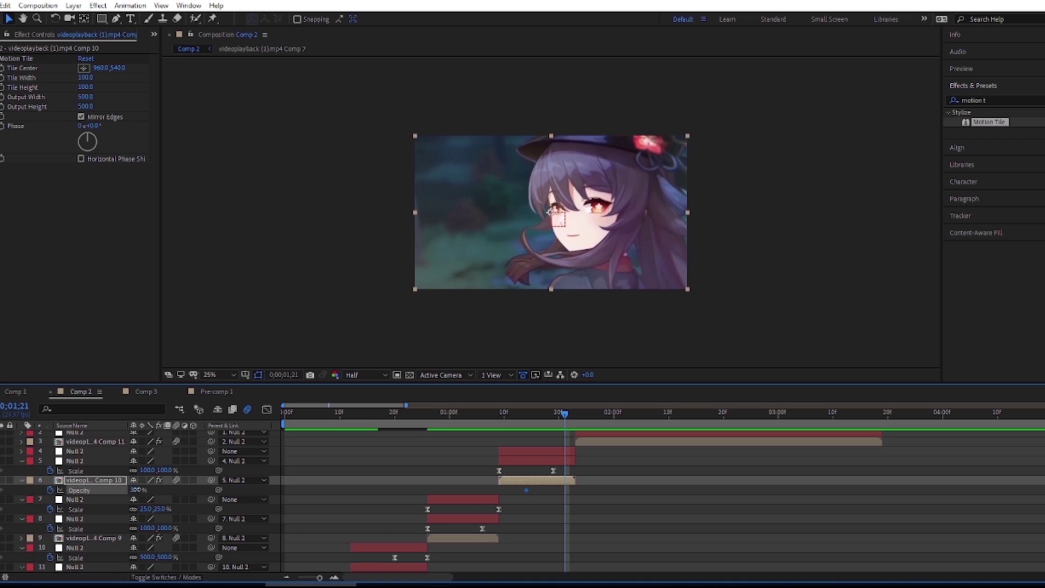
drag(135, 490, 674, 498)
drag(566, 490, 450, 496)
click(615, 505)
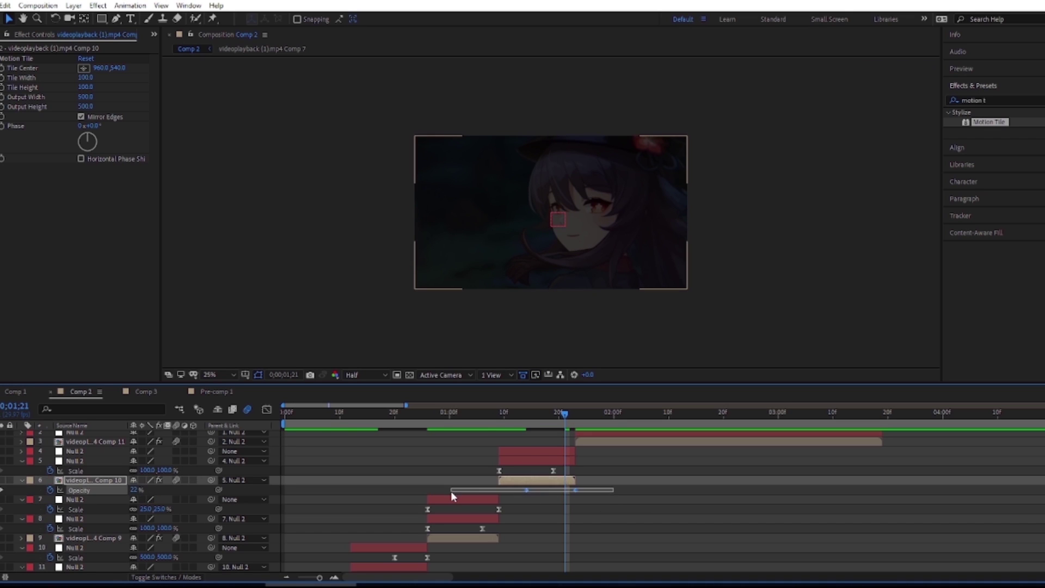
click(647, 492)
key(u)
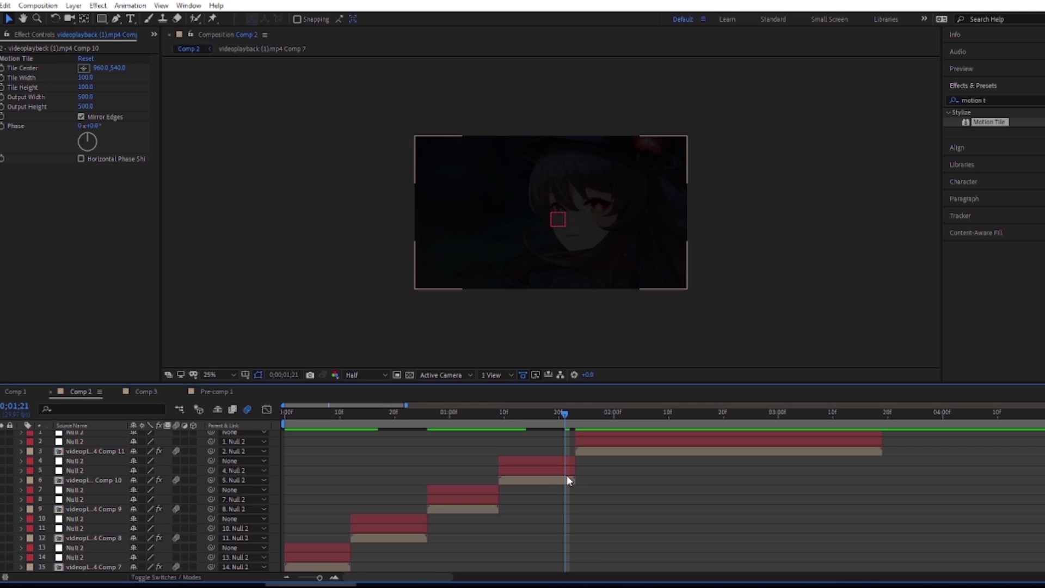
drag(492, 416, 575, 425)
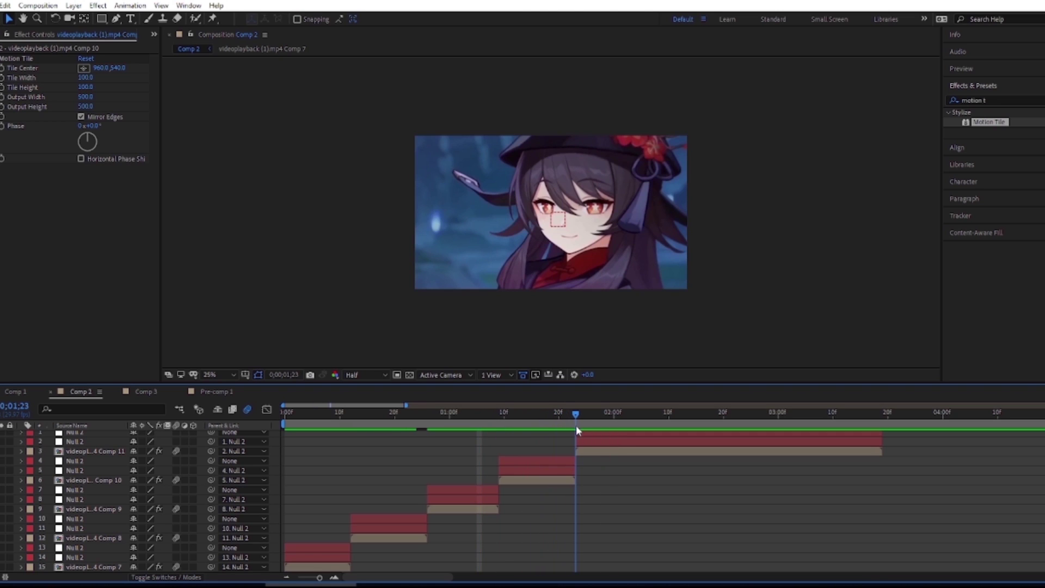
Keyframe layer 2's null Scale at 500% on 0;01;23 and 100% later, with Easy Ease
click(578, 439)
key(s)
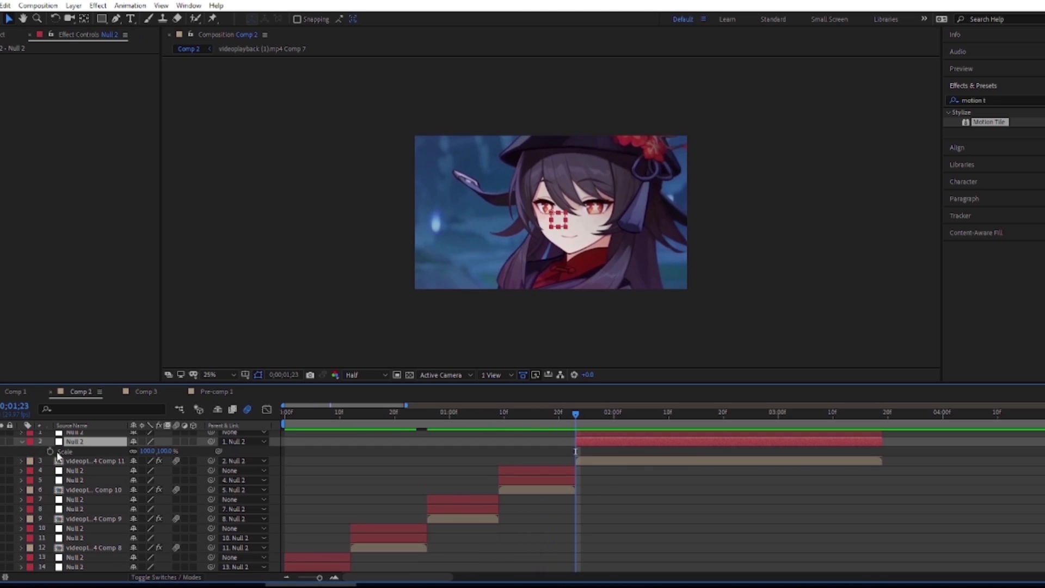
click(50, 451)
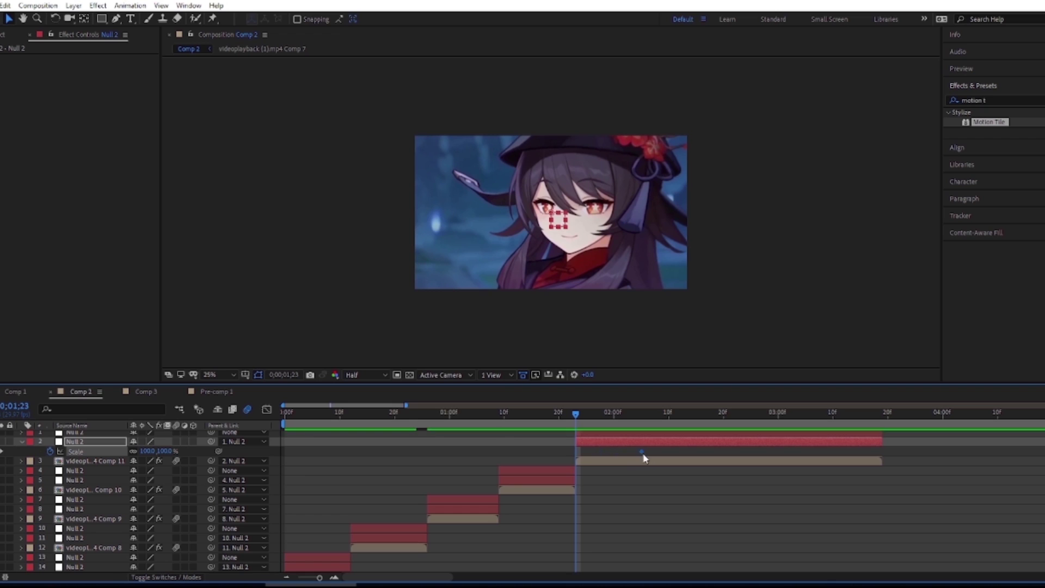
drag(602, 451, 625, 453)
key(Return)
drag(654, 449, 506, 459)
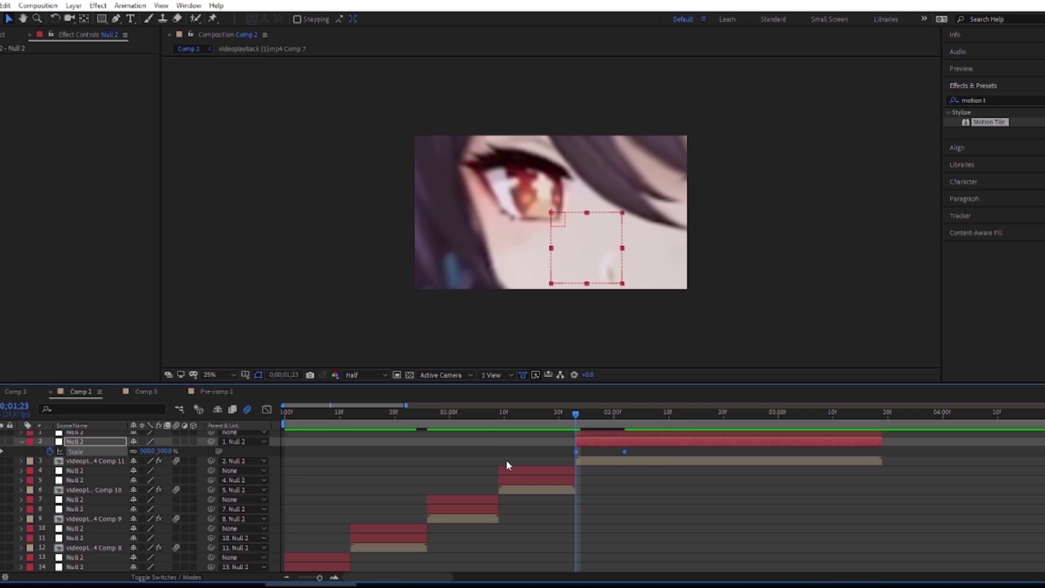
key(F9)
Bend the Scale curve so the zoom drops sharply from 500%
click(267, 410)
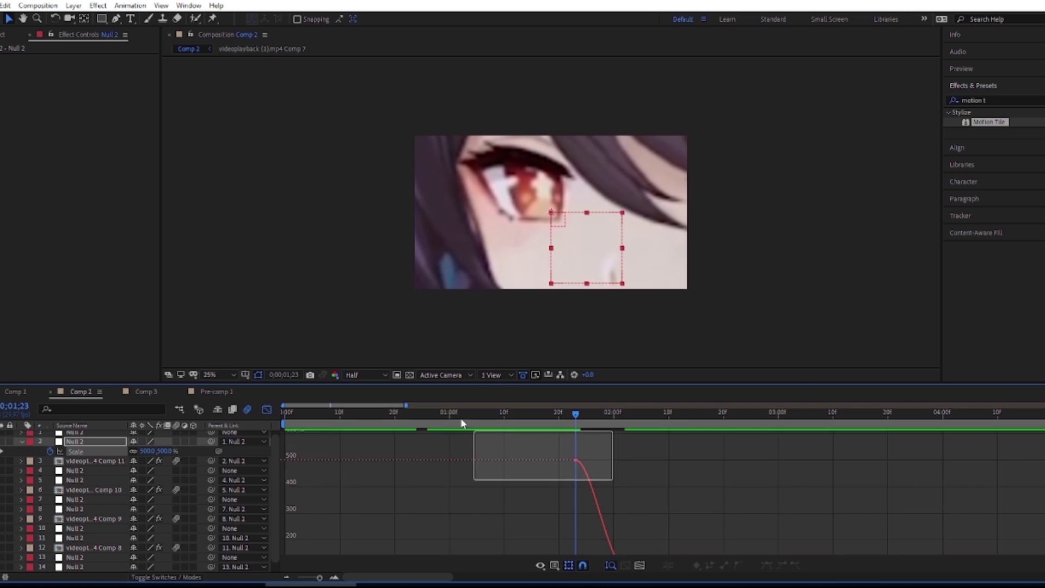
drag(578, 482, 475, 431)
drag(595, 441, 599, 482)
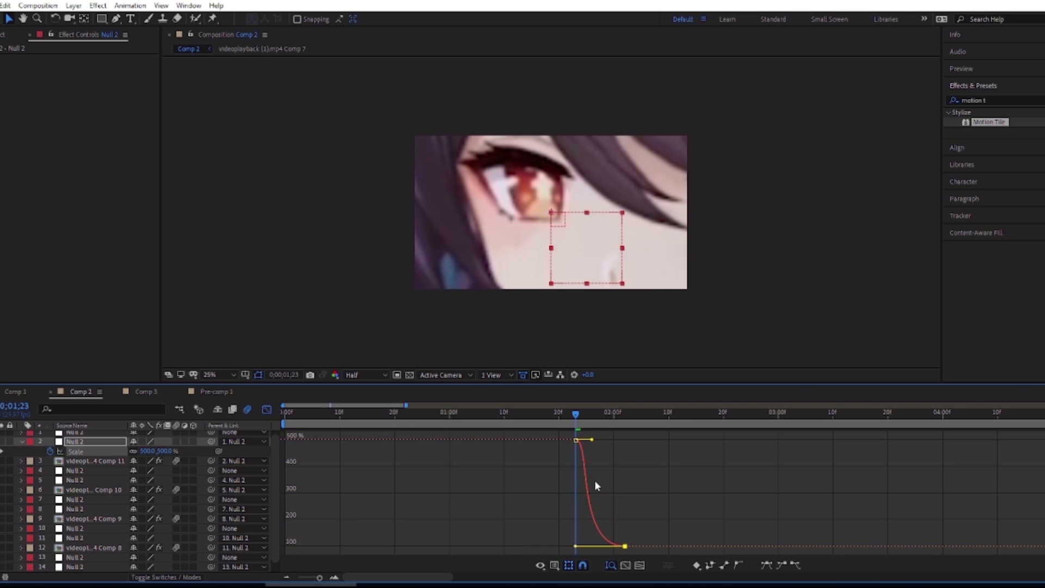
click(559, 422)
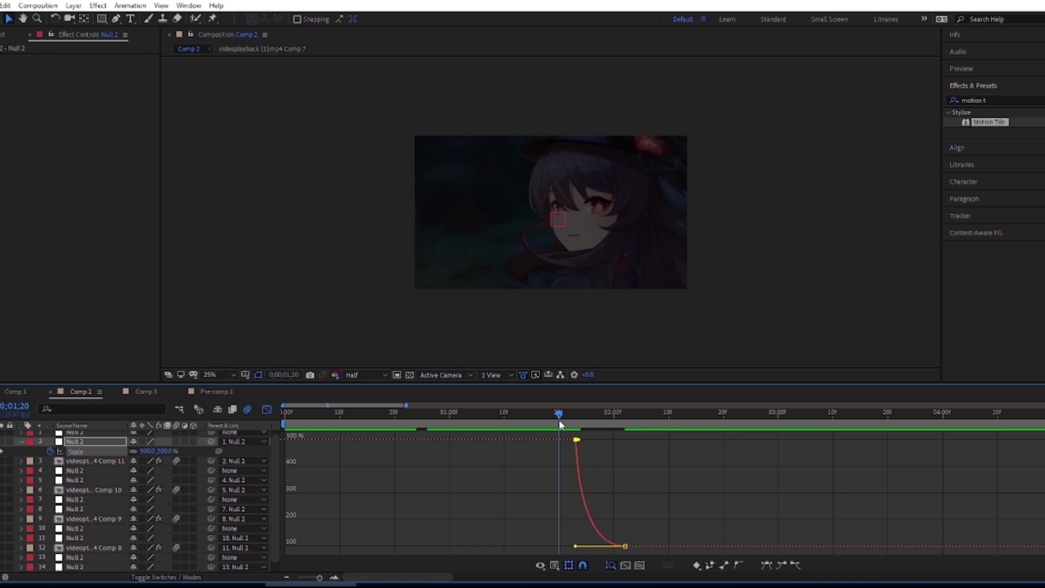
drag(561, 423, 520, 422)
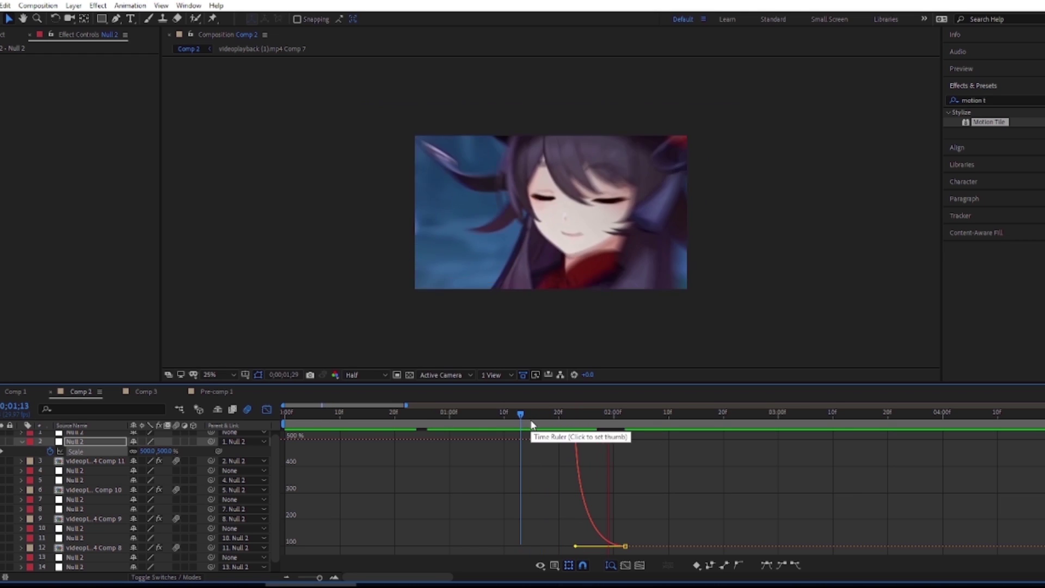
Preview the new zoom transition from 0;01;15
click(532, 424)
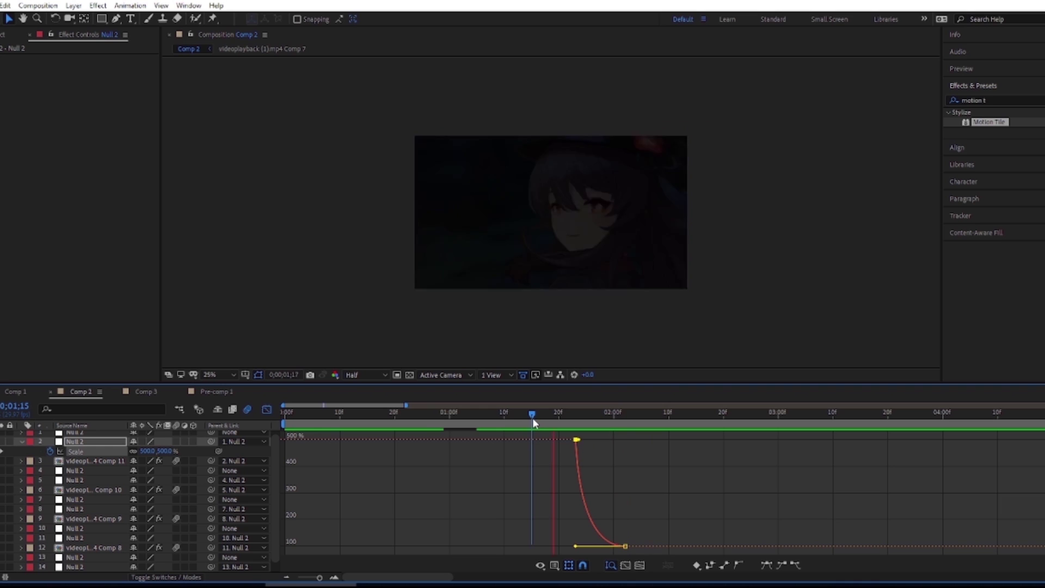
key(space)
key(space)
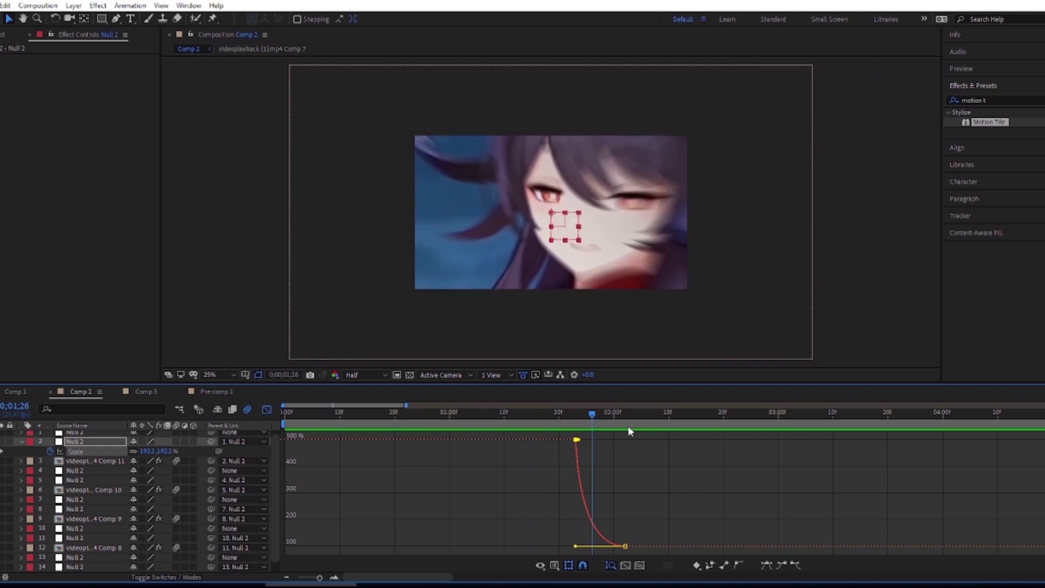
key(space)
click(267, 411)
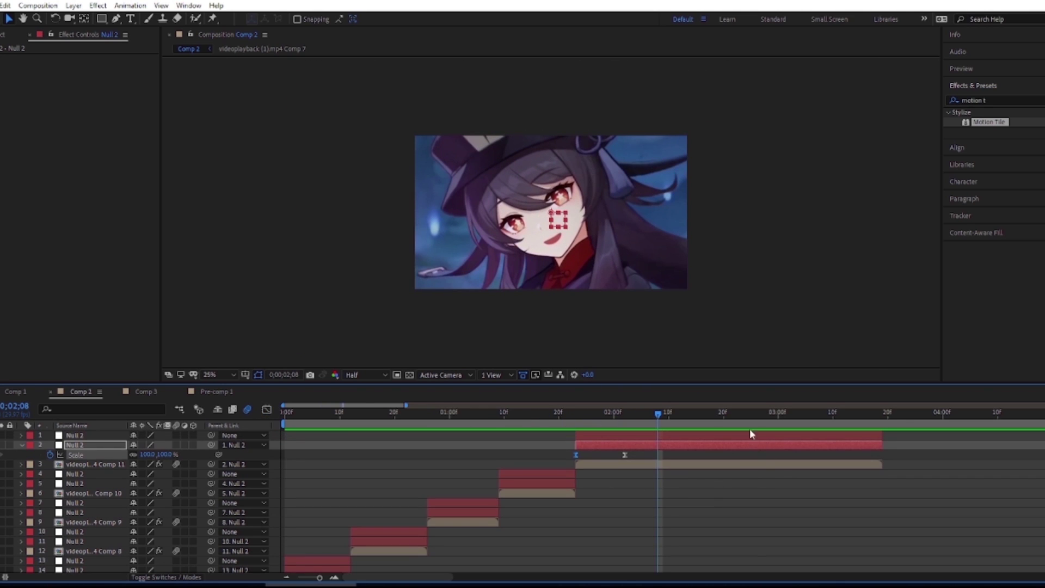
Keyframe layer 1's null Scale down to 25% at 3;15, adjust both keys' timing, and Easy Ease them
click(783, 423)
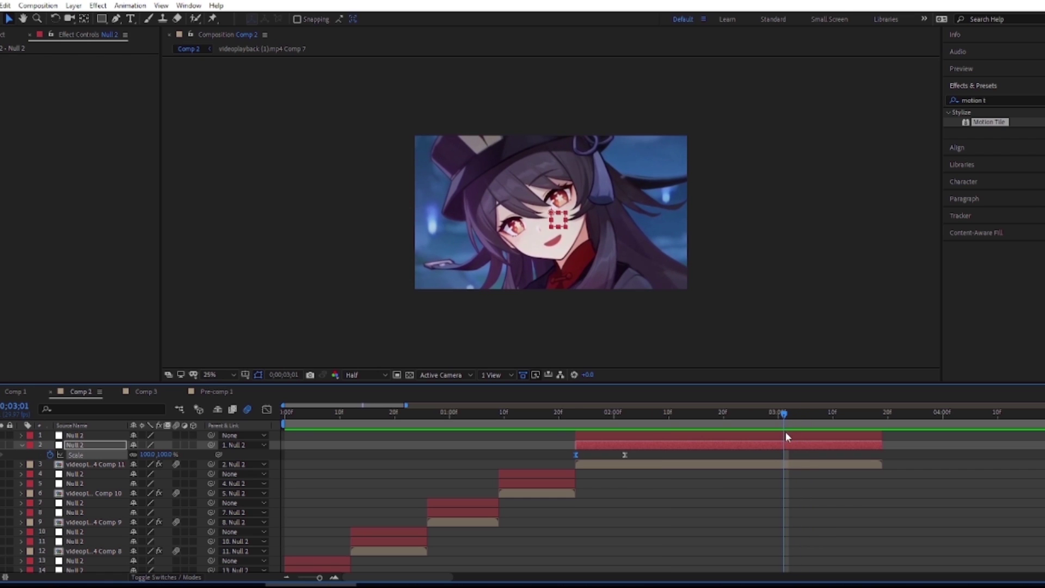
click(785, 436)
key(s)
click(60, 446)
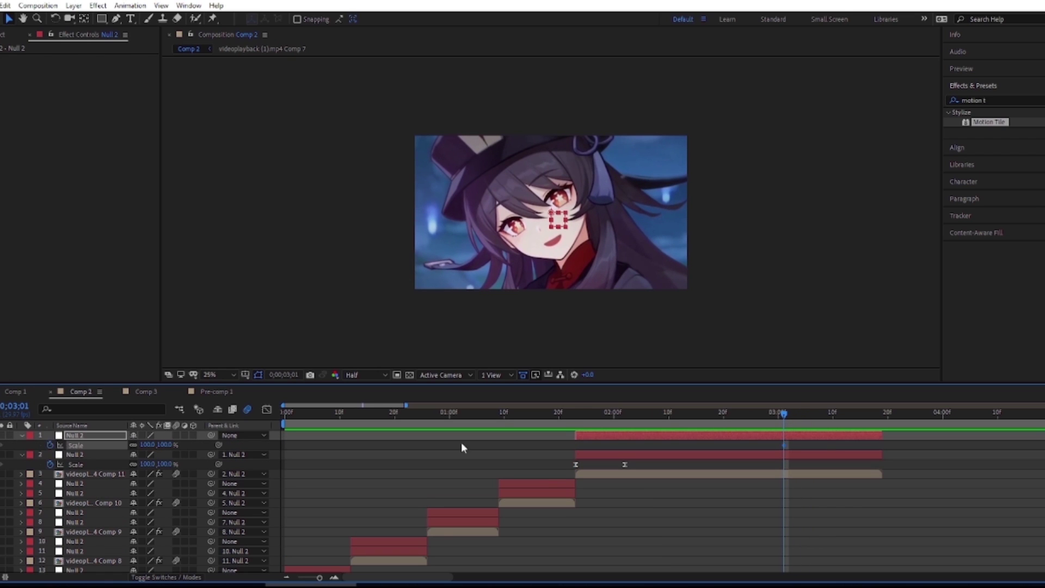
drag(798, 424, 860, 423)
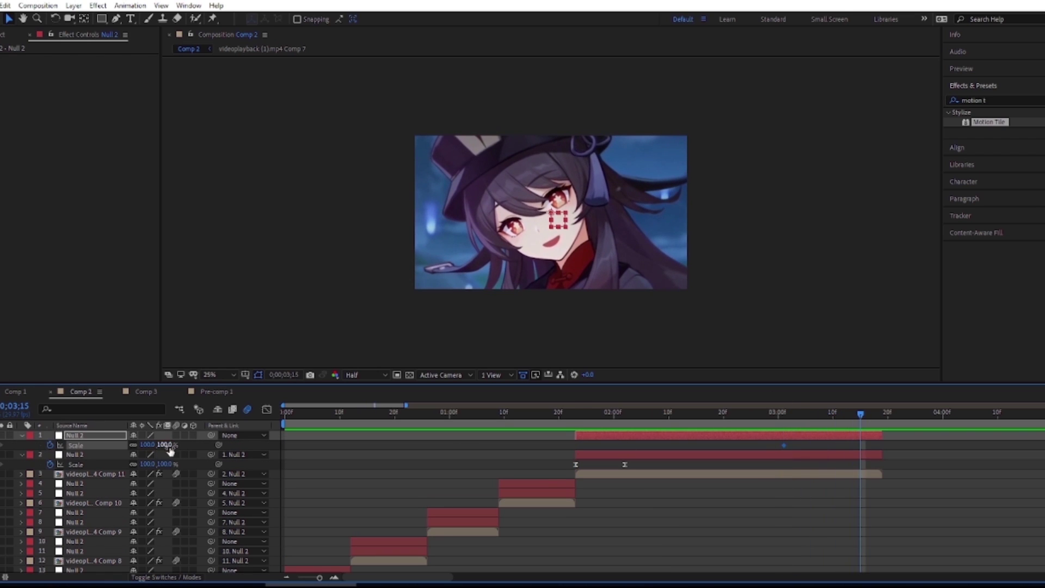
text(25)
key(Return)
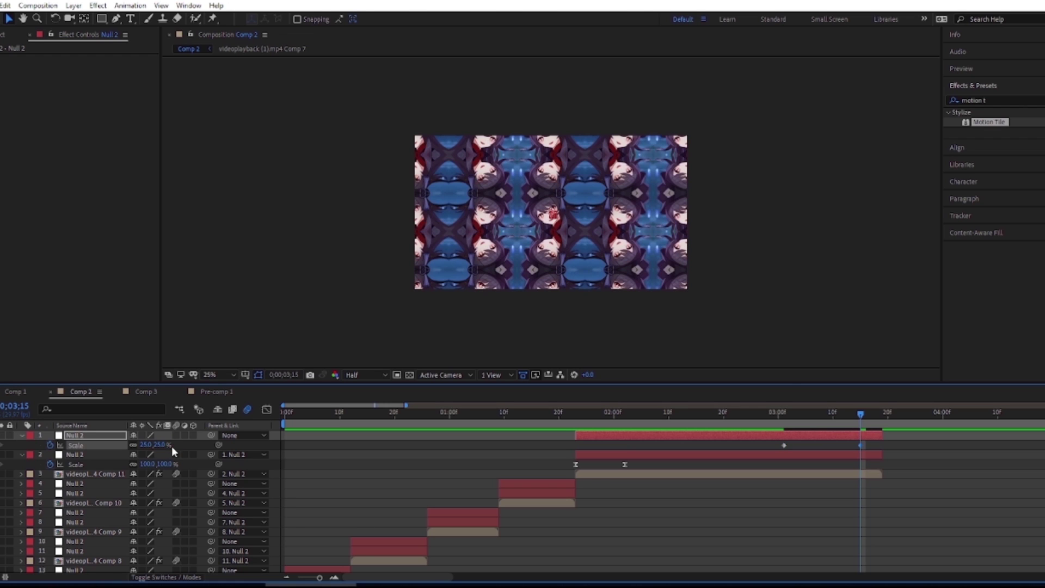
drag(861, 446, 880, 445)
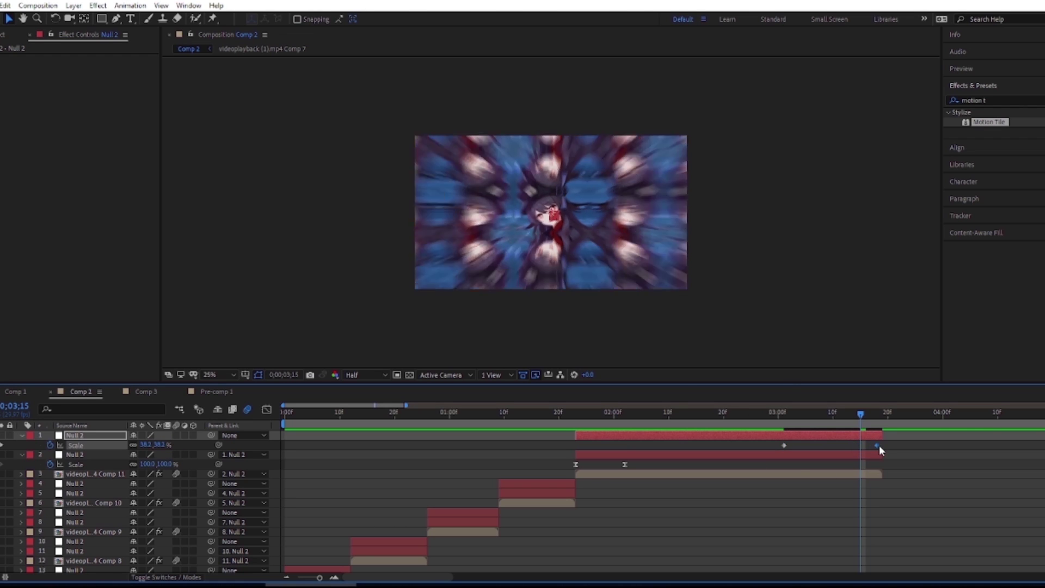
mouse_move(797, 448)
mouse_down()
mouse_move(836, 448)
mouse_move(784, 454)
mouse_up()
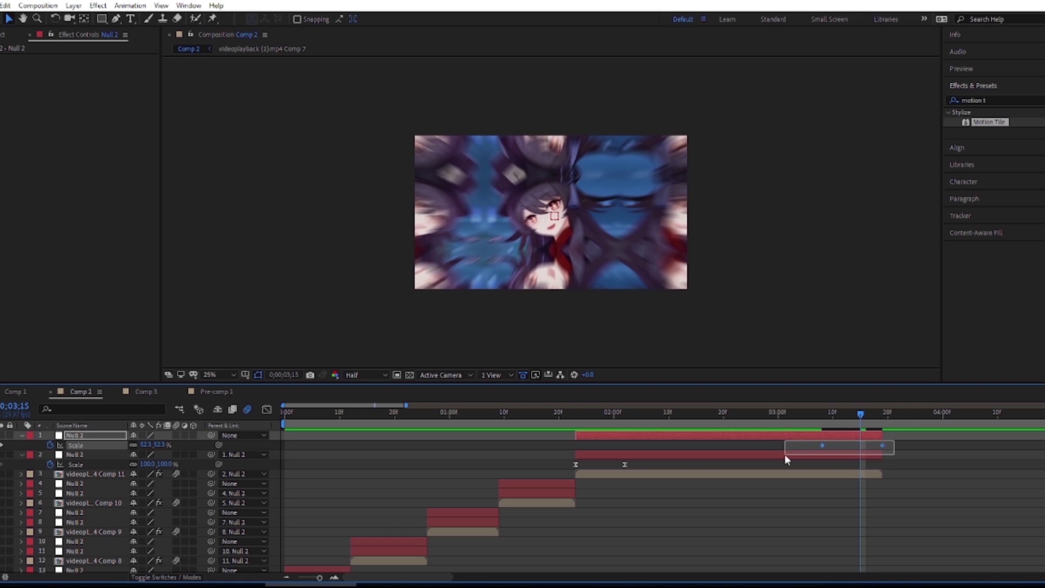
key(F9)
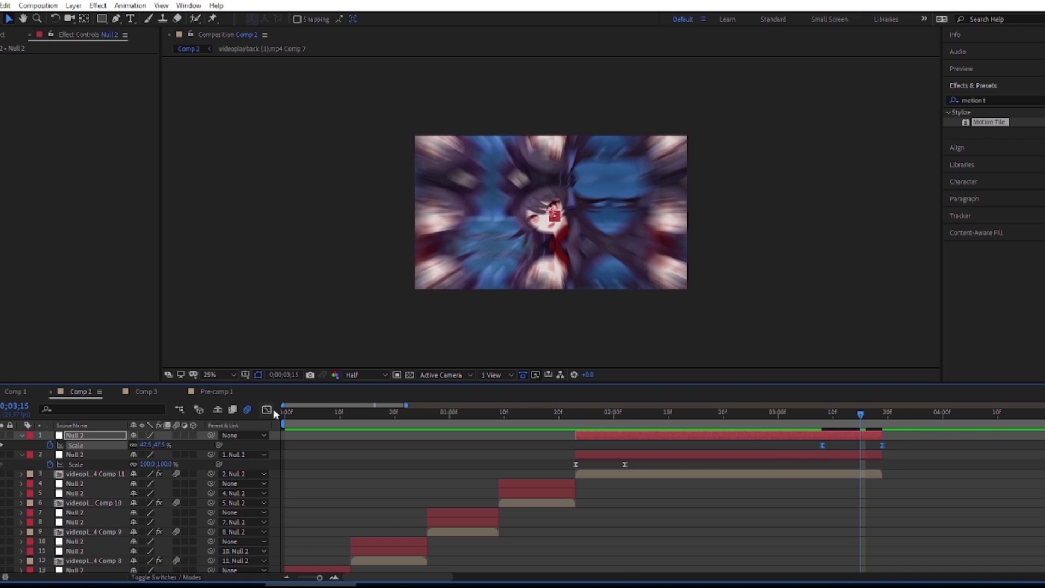
Shape the Scale curve with a rounded peak and a steep slope into the 25% key
click(267, 409)
drag(885, 430, 627, 499)
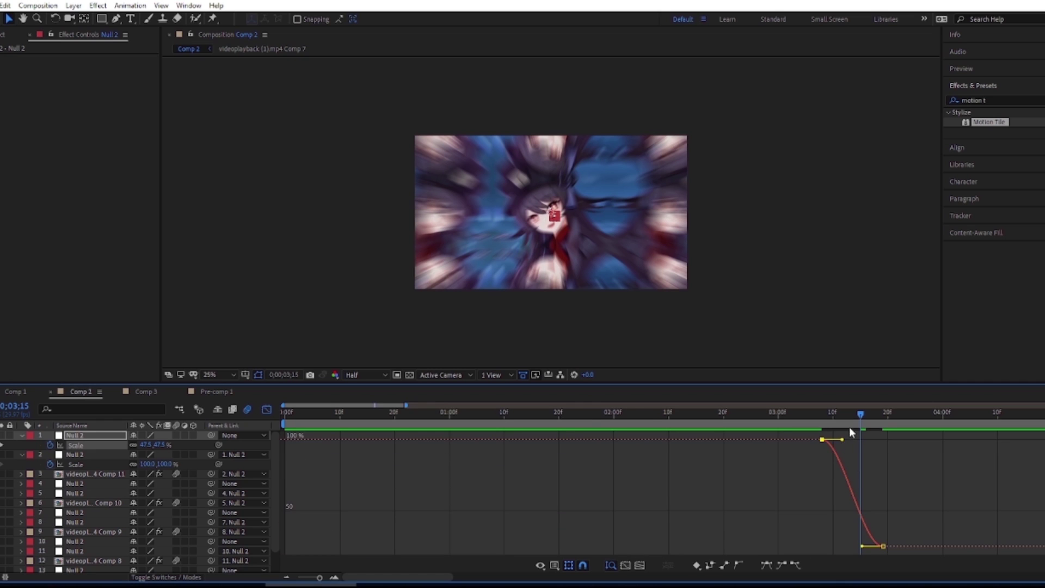
drag(842, 439, 857, 430)
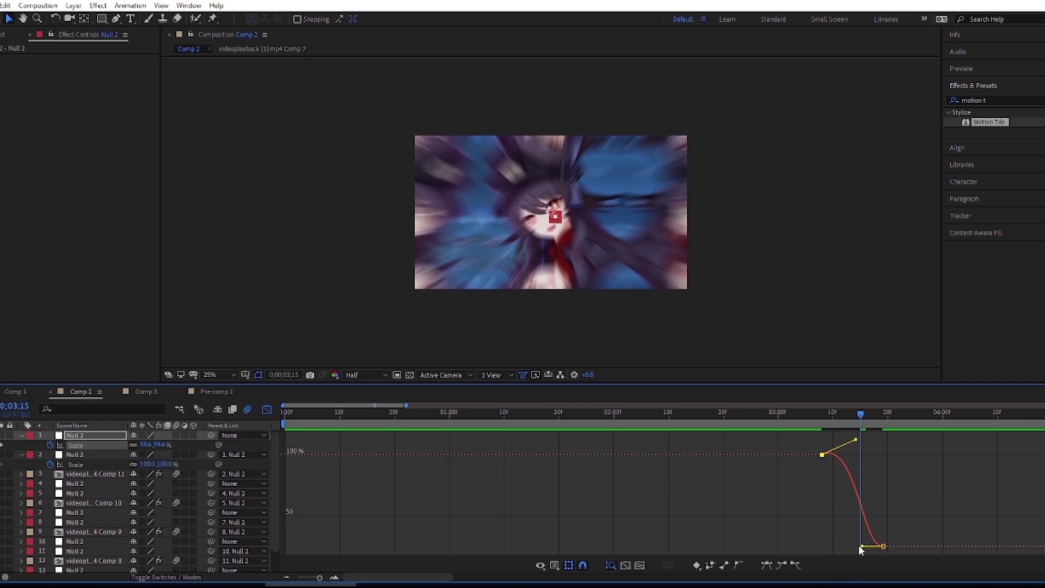
mouse_move(863, 547)
mouse_down()
mouse_move(959, 414)
mouse_move(961, 478)
mouse_up()
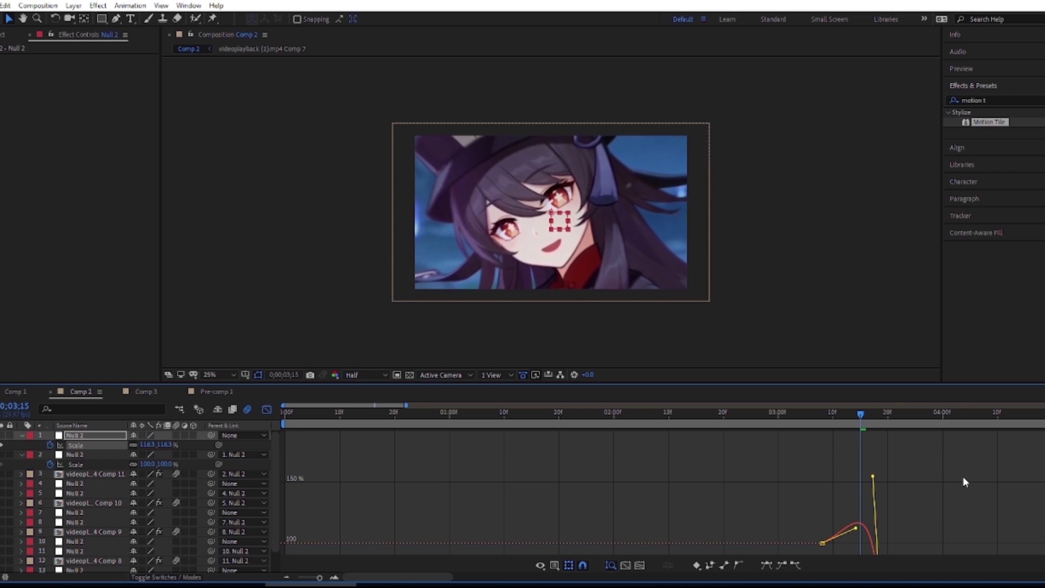
mouse_move(856, 468)
mouse_down()
mouse_move(854, 483)
mouse_move(852, 466)
mouse_up()
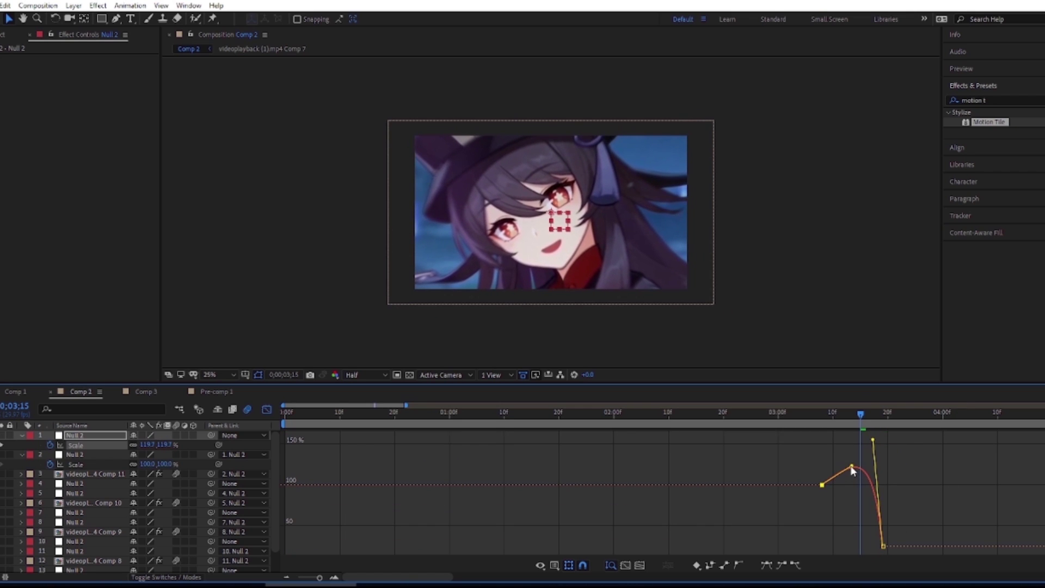
click(788, 417)
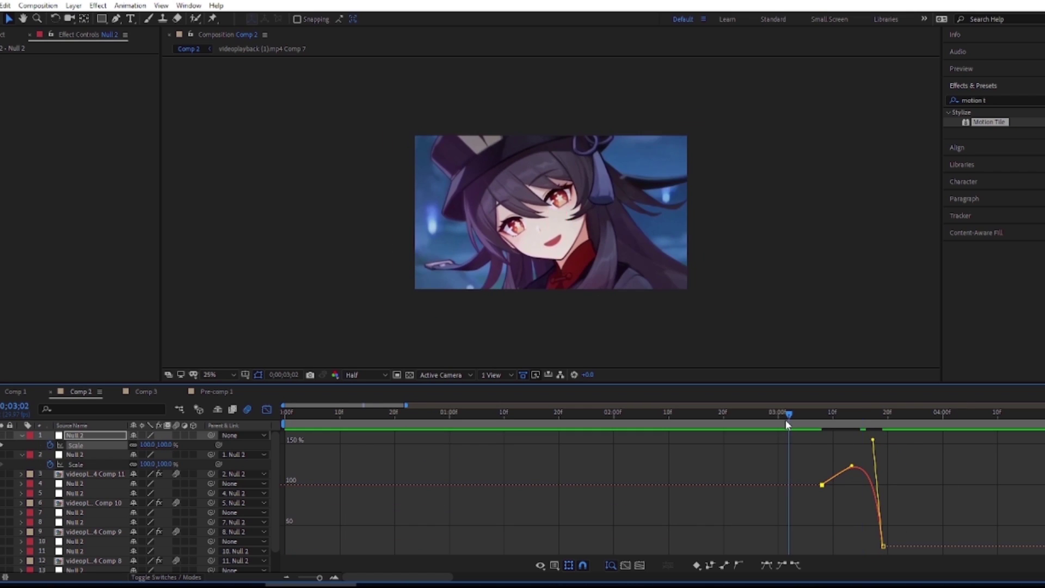
Scrub through the zoom transition, then play the whole edit from the start
click(756, 427)
drag(757, 427, 707, 430)
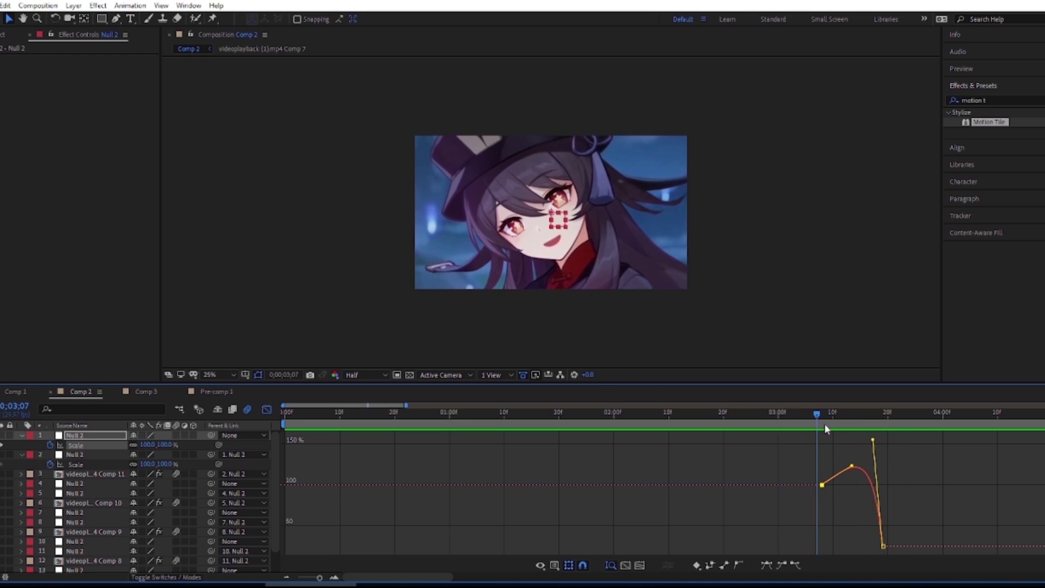
drag(622, 442, 274, 413)
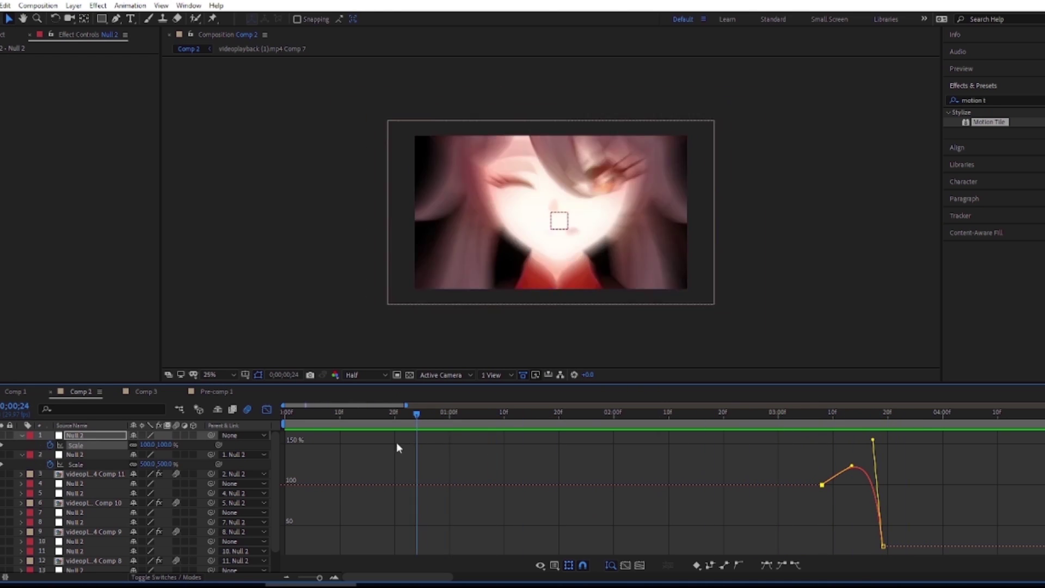
click(266, 410)
click(317, 412)
click(288, 414)
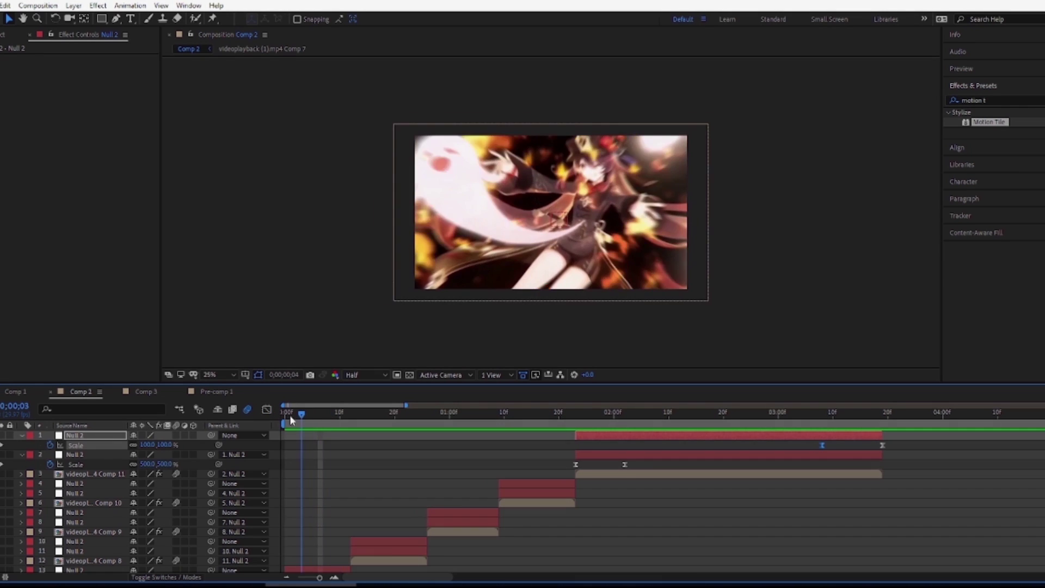
key(space)
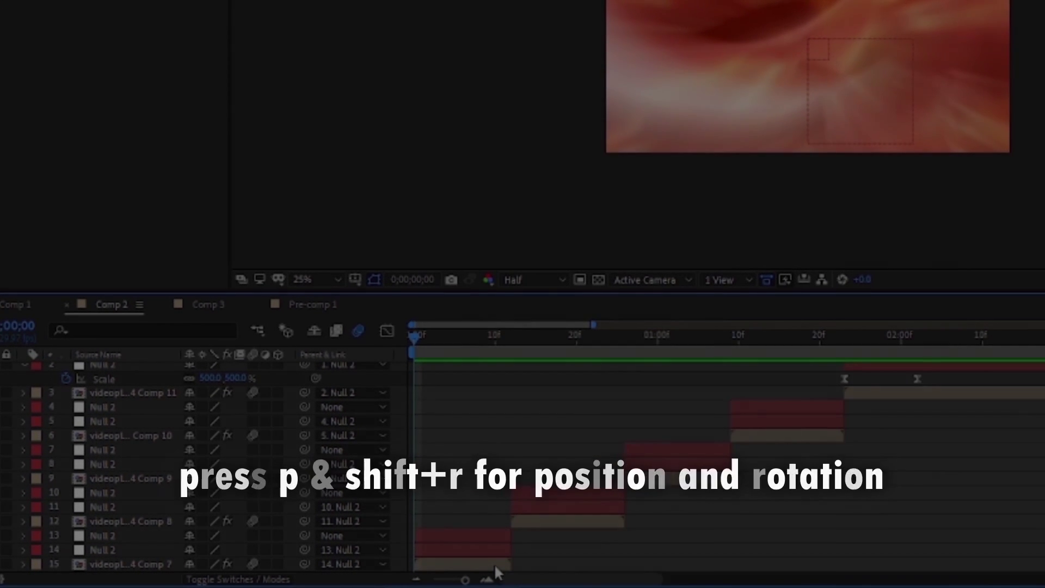
Split layer 15's Position into X Position and Y Position and show Rotation beside them
click(498, 563)
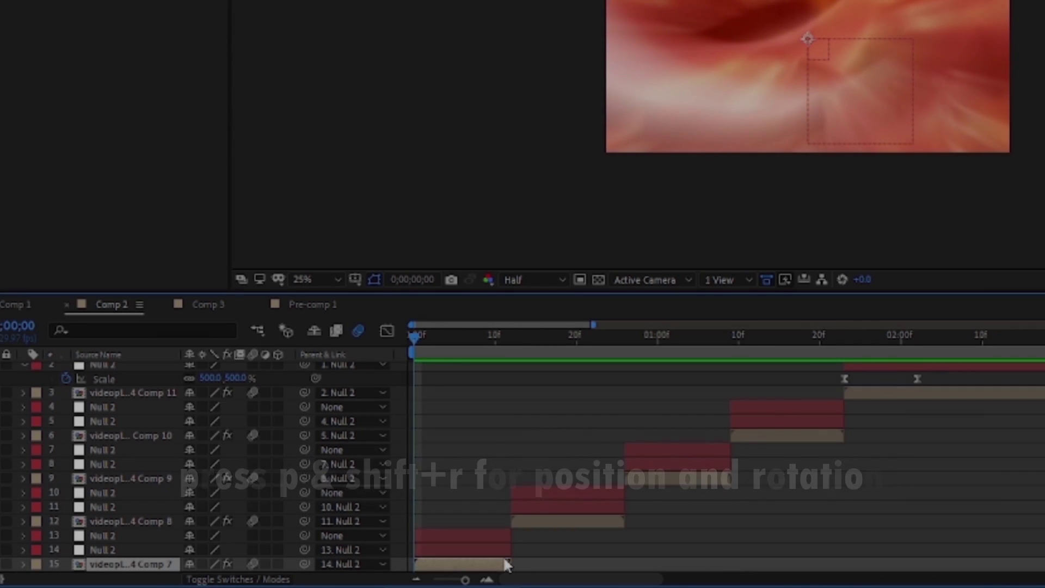
key(p)
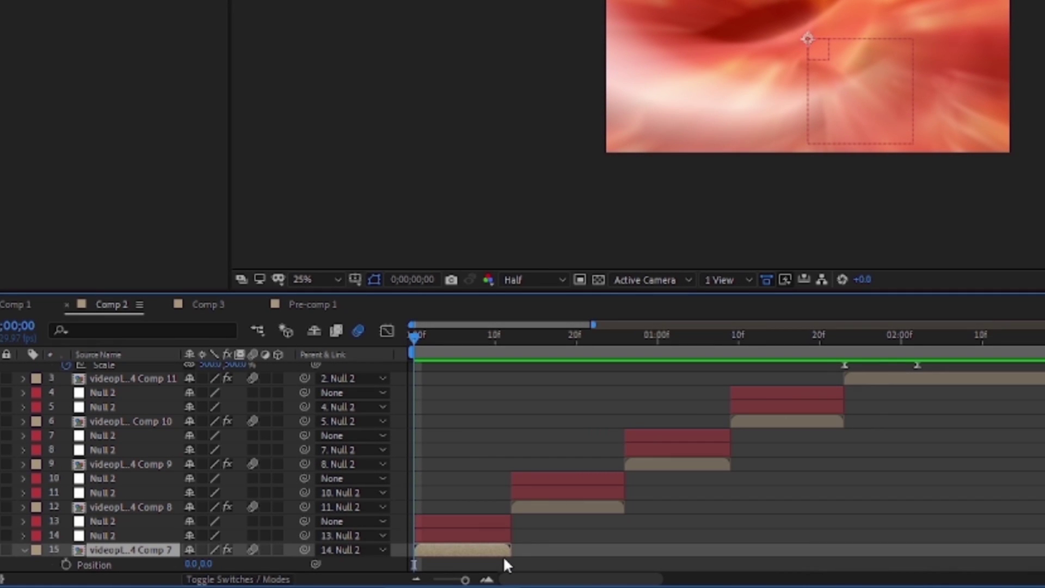
key(shift+p)
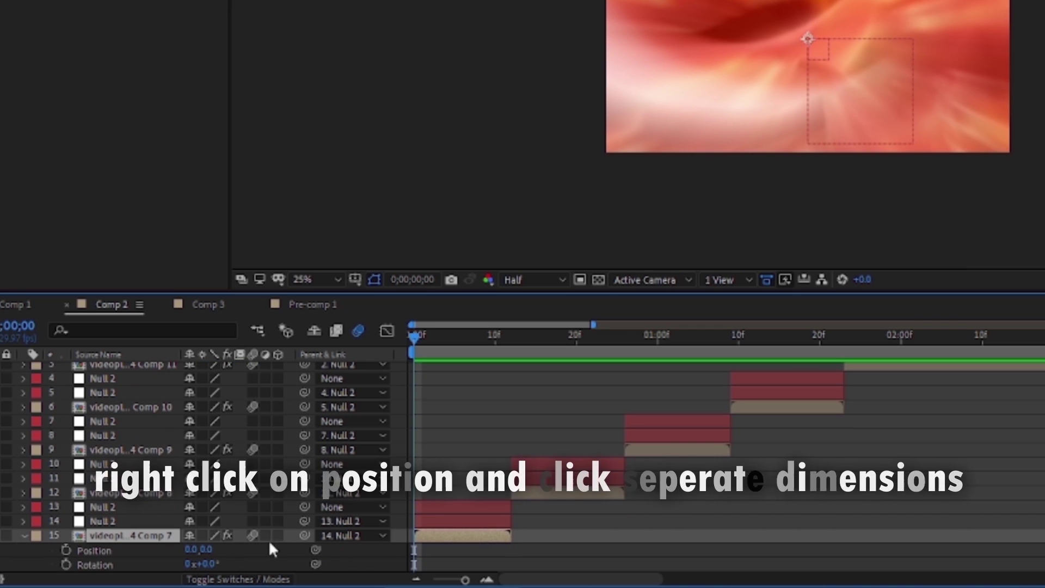
right_click(139, 550)
click(229, 380)
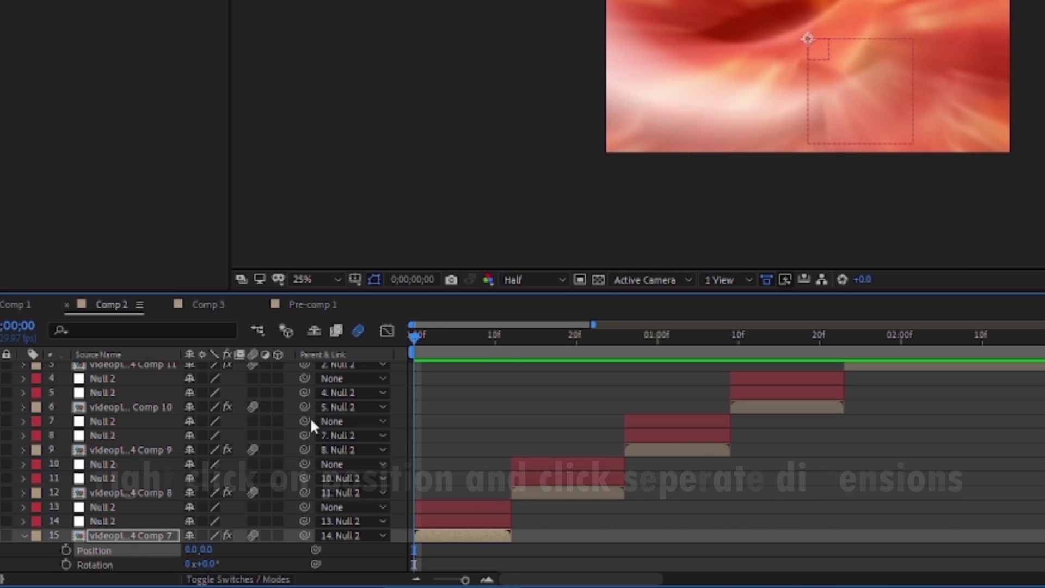
key(shift+r)
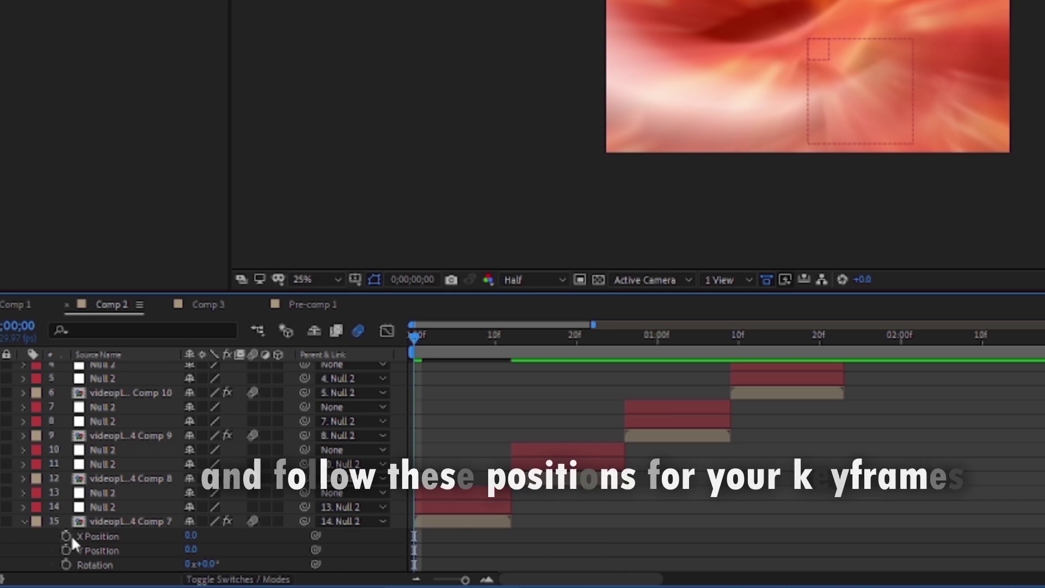
Add starting X/Y Position and Rotation keyframes, shift the first clip and nulls one frame, and move the Y keyframe to frame 0
click(67, 535)
click(66, 550)
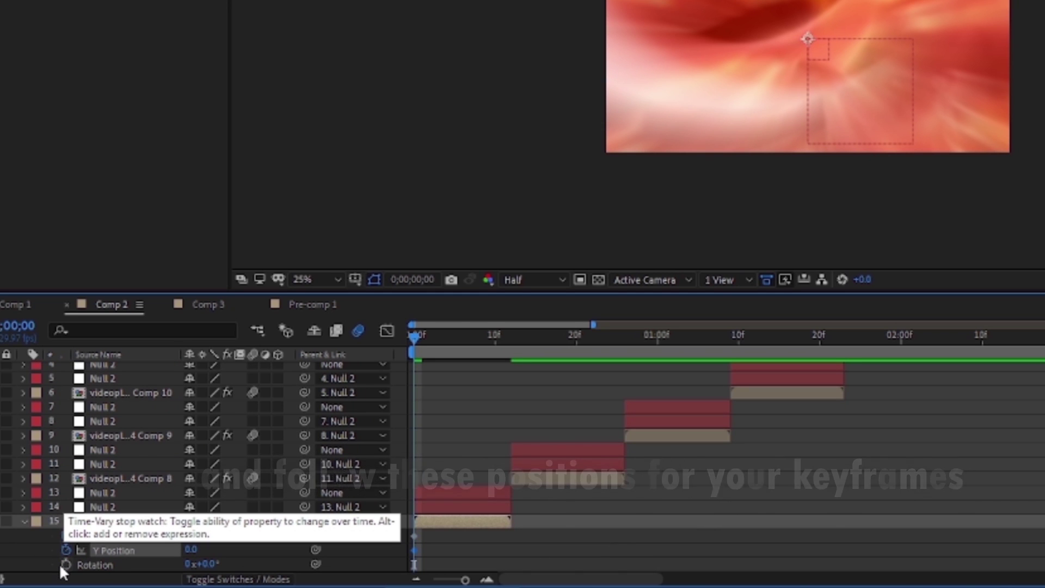
click(64, 564)
click(510, 551)
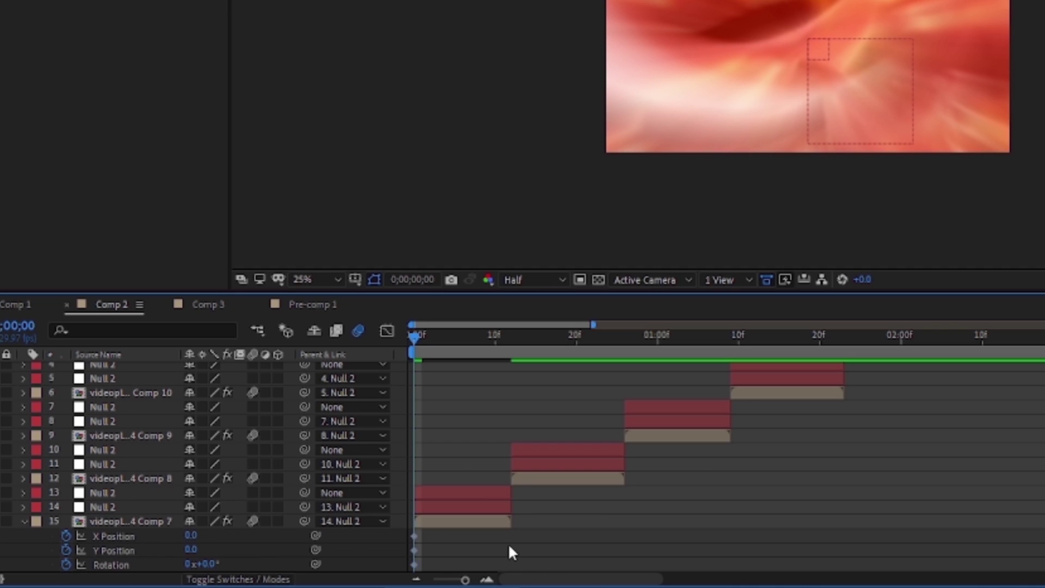
click(478, 521)
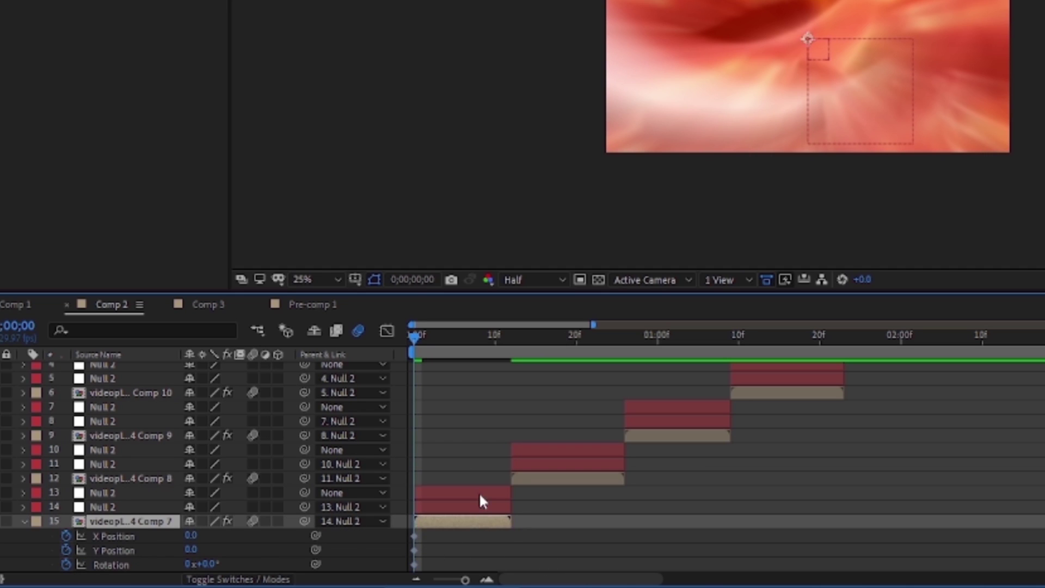
shift+click(479, 492)
drag(466, 495, 482, 494)
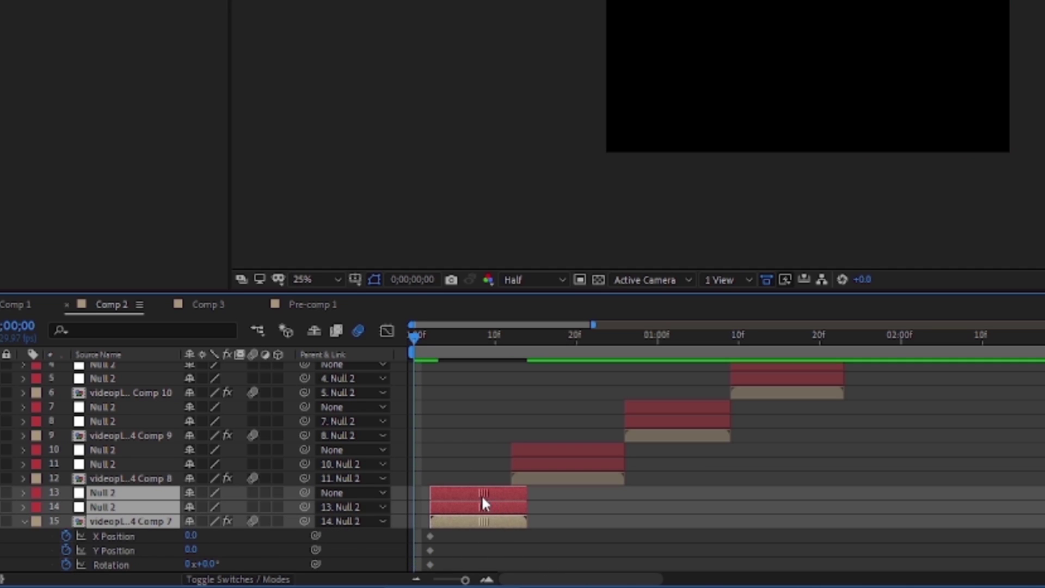
click(563, 524)
click(431, 341)
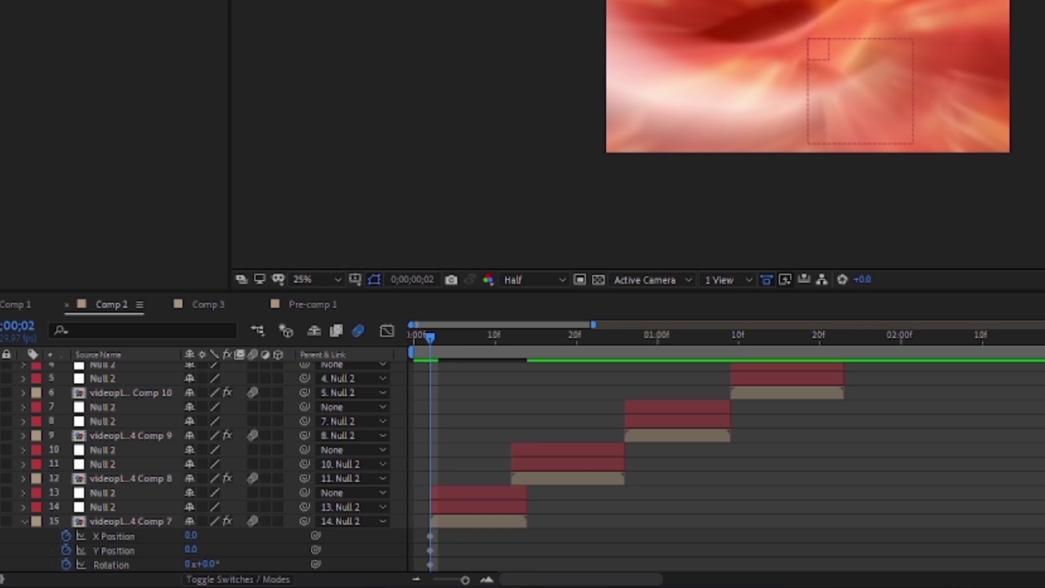
key(Home)
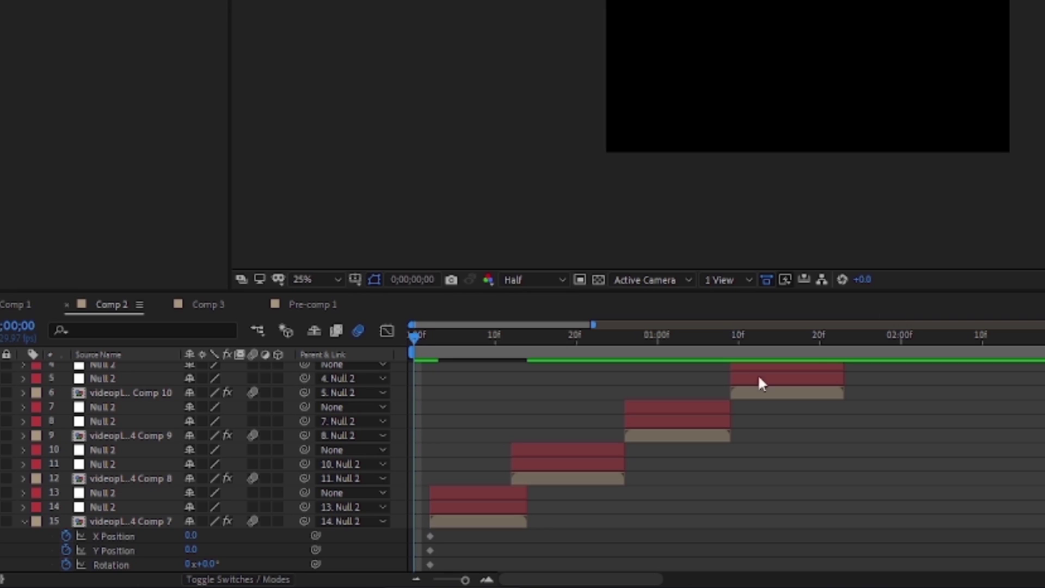
drag(431, 550, 415, 555)
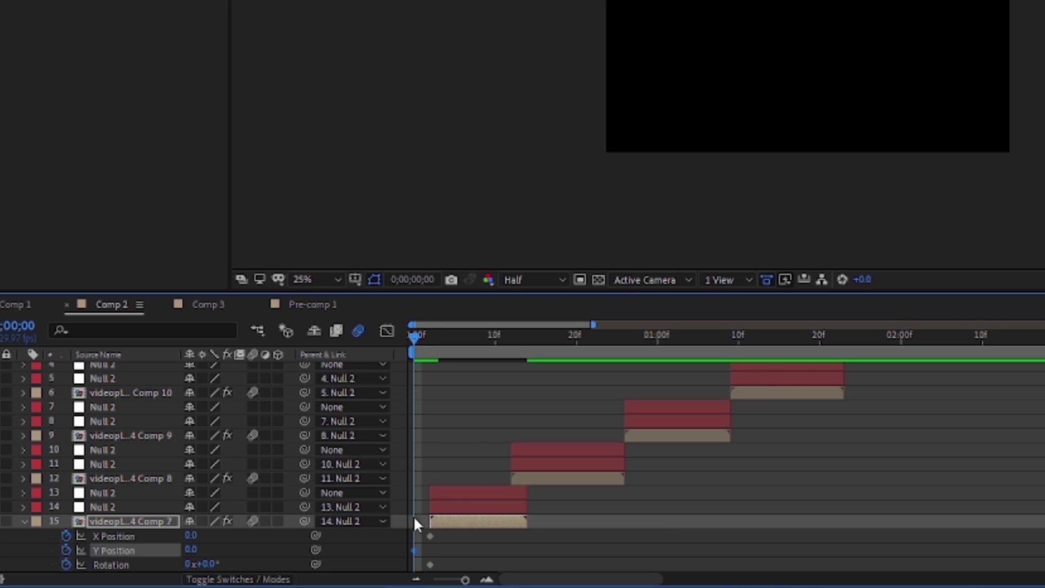
drag(423, 335, 429, 337)
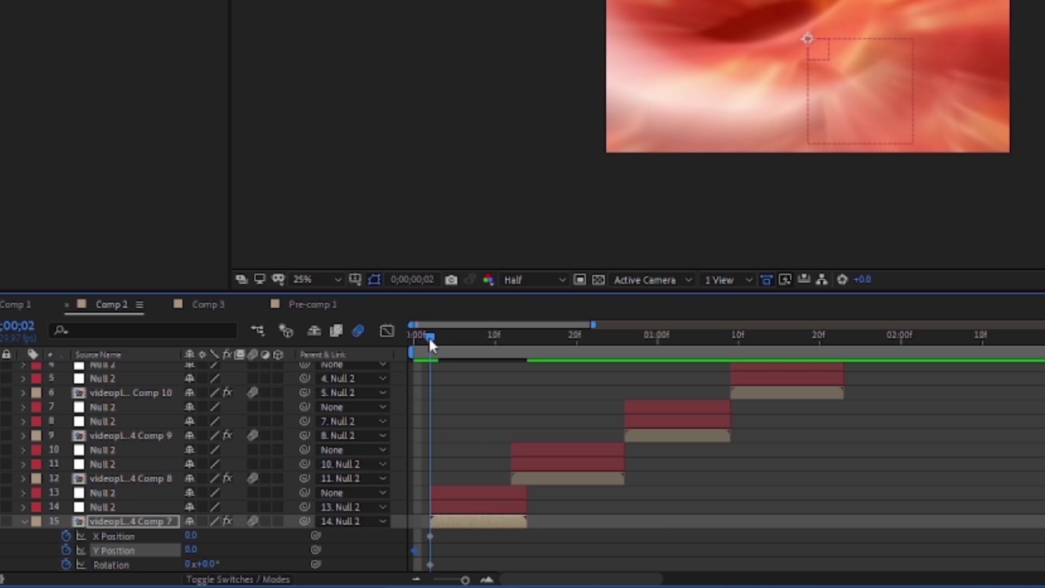
Add X Position keyframes at frames 10 and 14
click(136, 536)
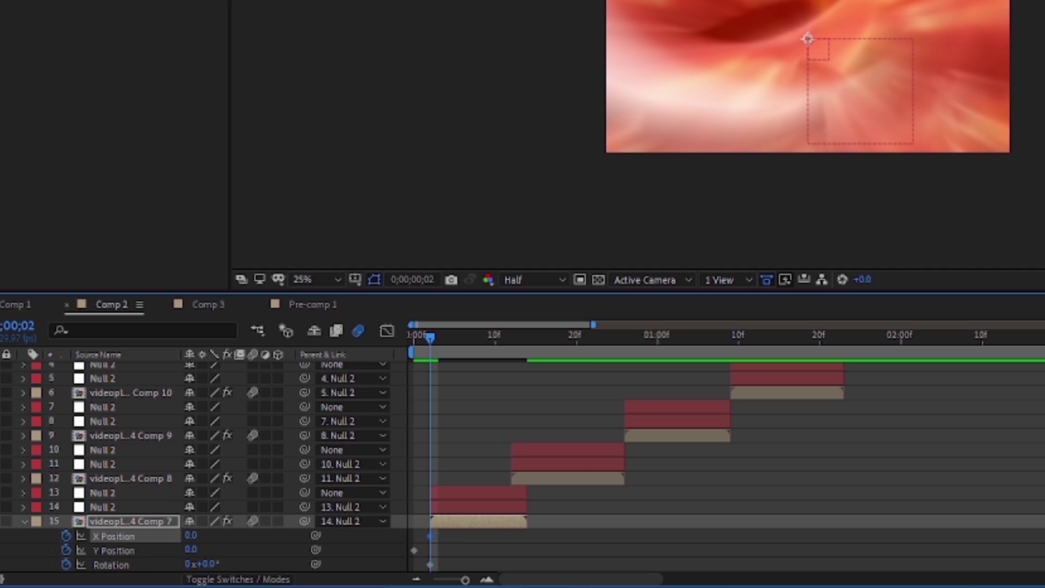
key(Page_Down)
key(Page_Down)
key(Page_Down)
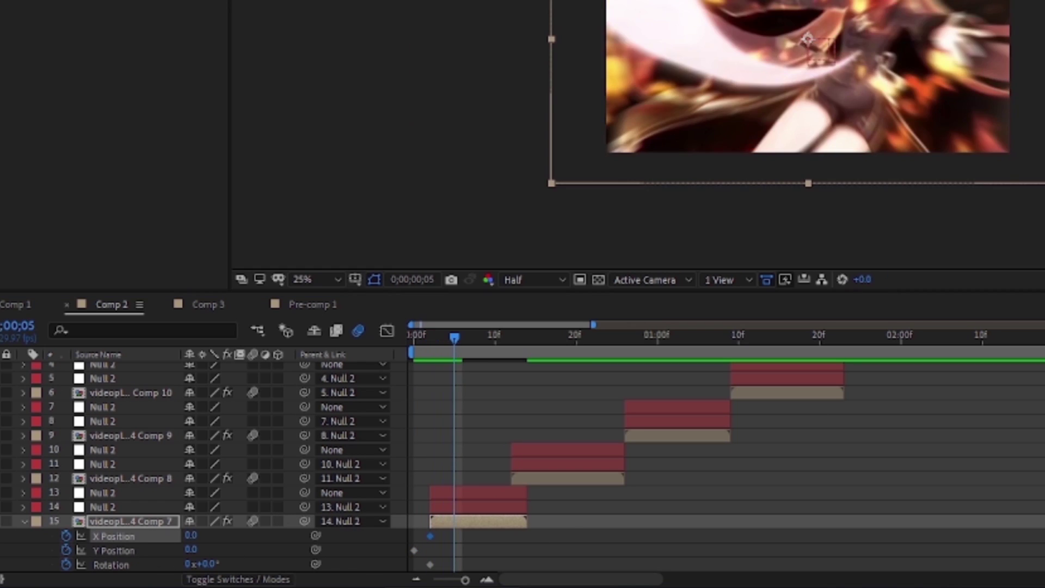
key(Page_Down)
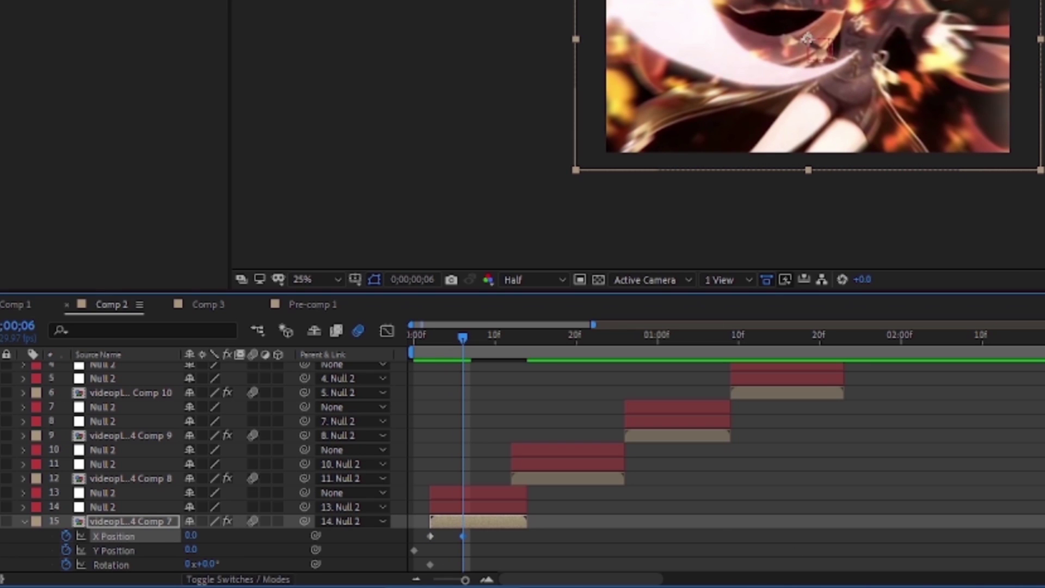
key(Page_Down)
key(Page_Down)
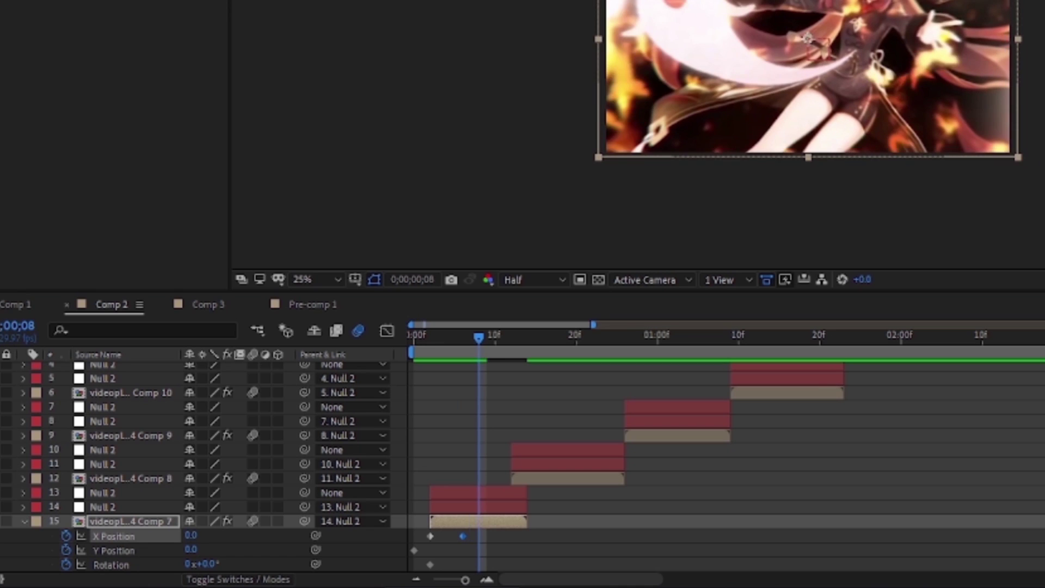
key(Page_Down)
key(Page_Down)
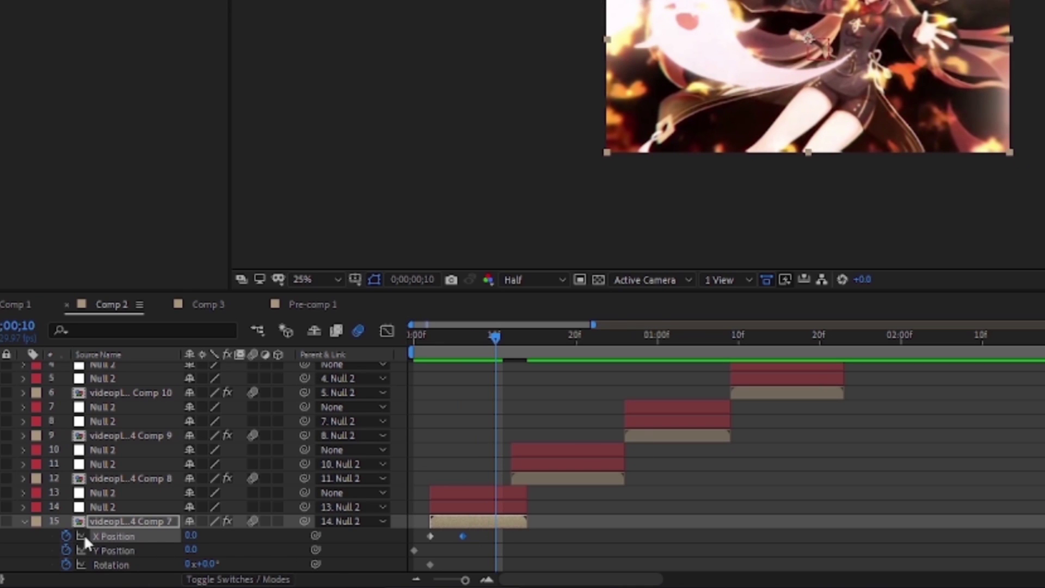
key(alt+shift+p)
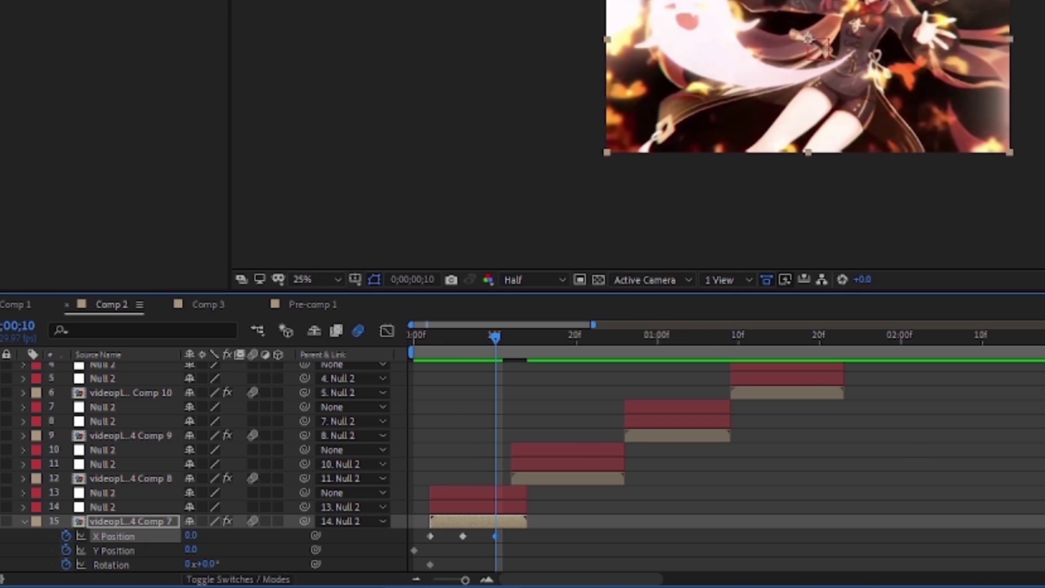
key(Page_Down)
key(Page_Down)
key(Page_Down)
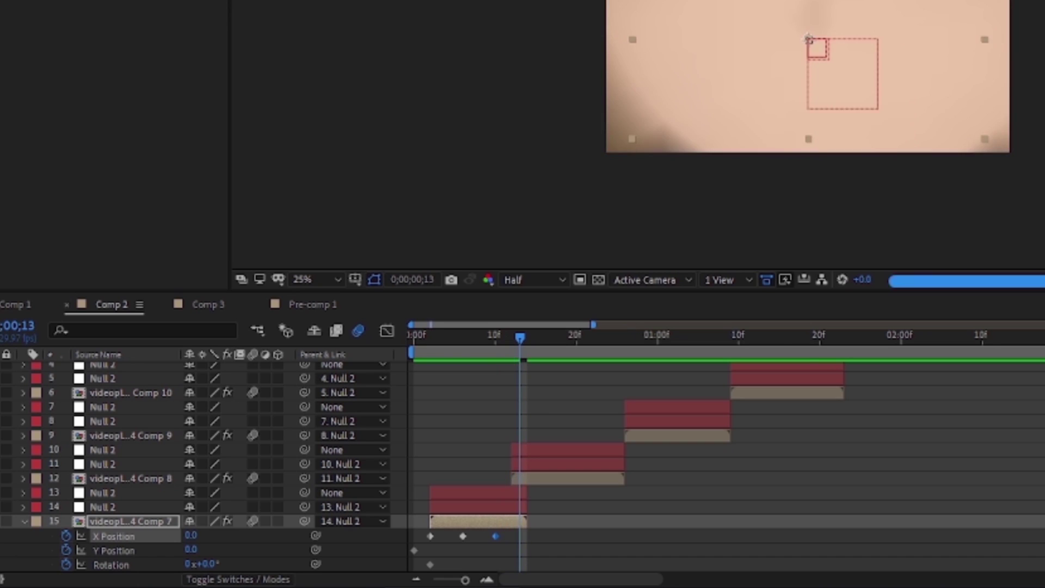
key(Page_Down)
key(alt+shift+p)
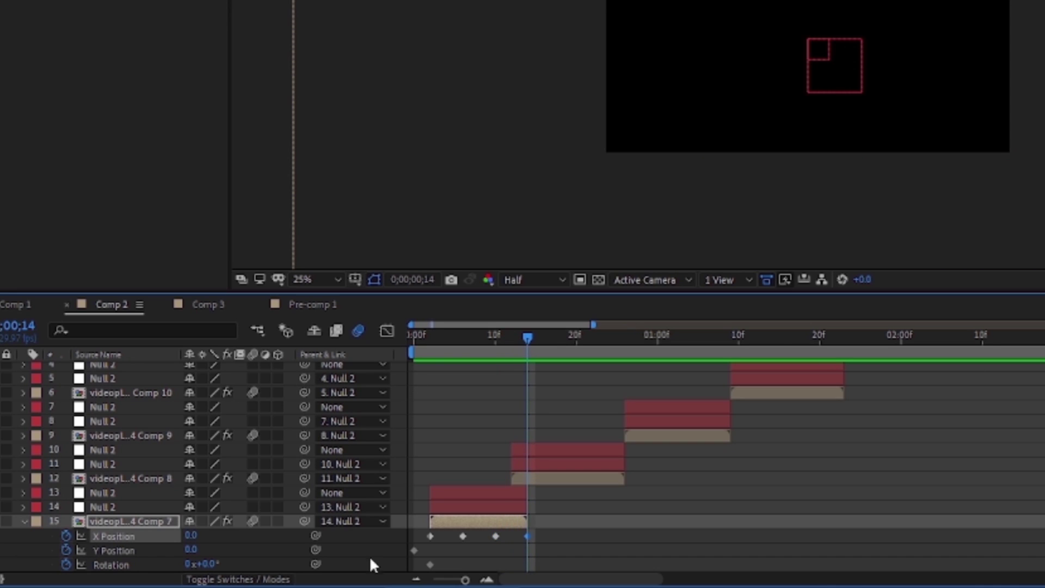
Add Y Position keyframes at frame 6 and frame 16
click(430, 339)
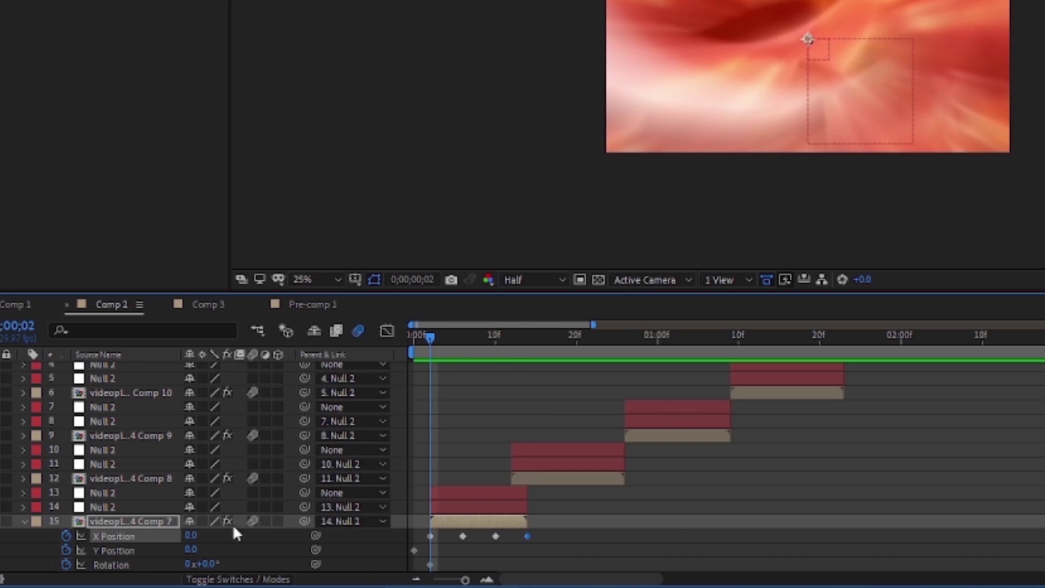
click(131, 549)
drag(438, 345, 462, 349)
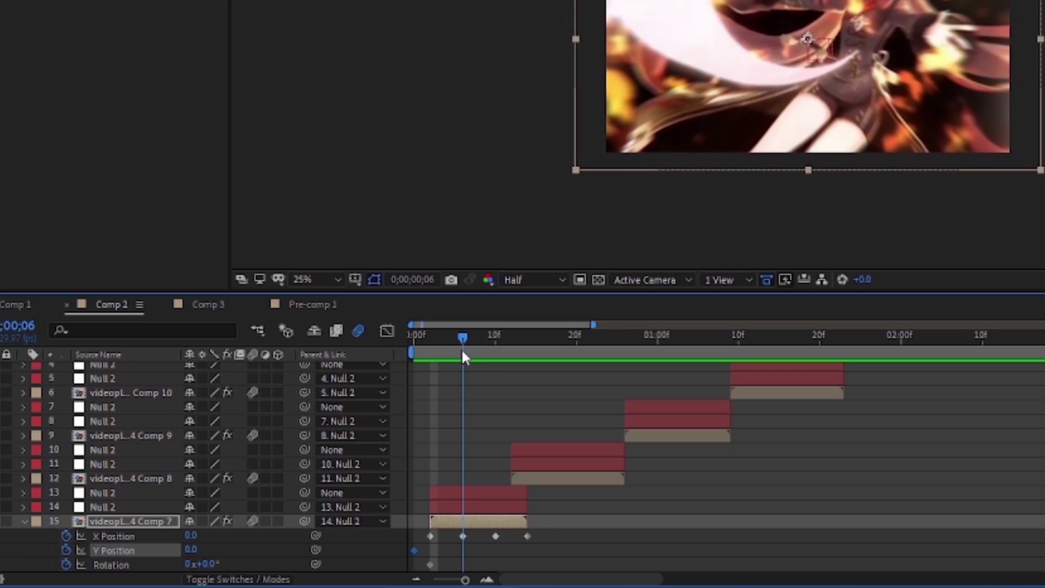
click(242, 552)
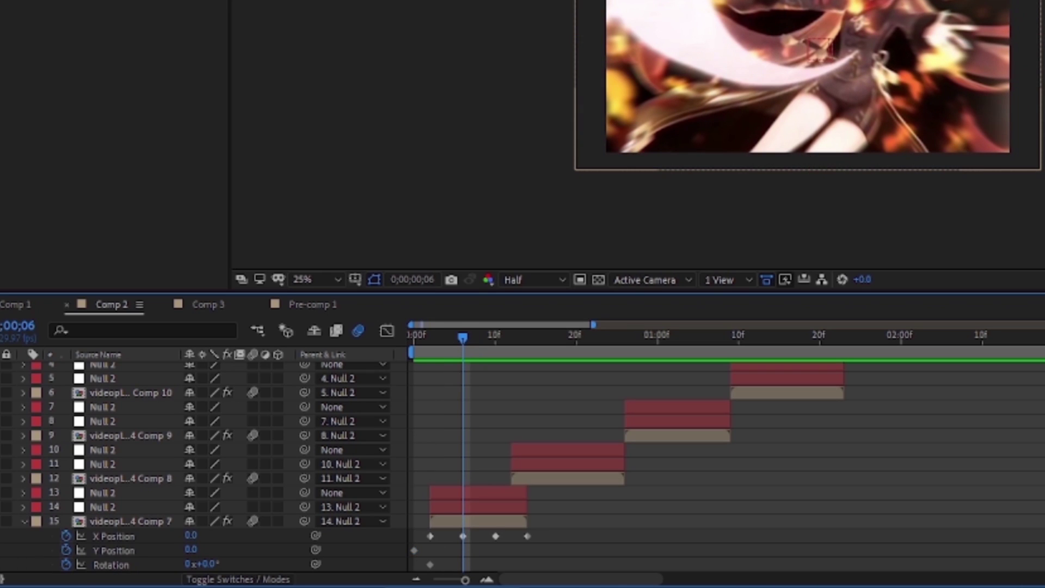
click(205, 549)
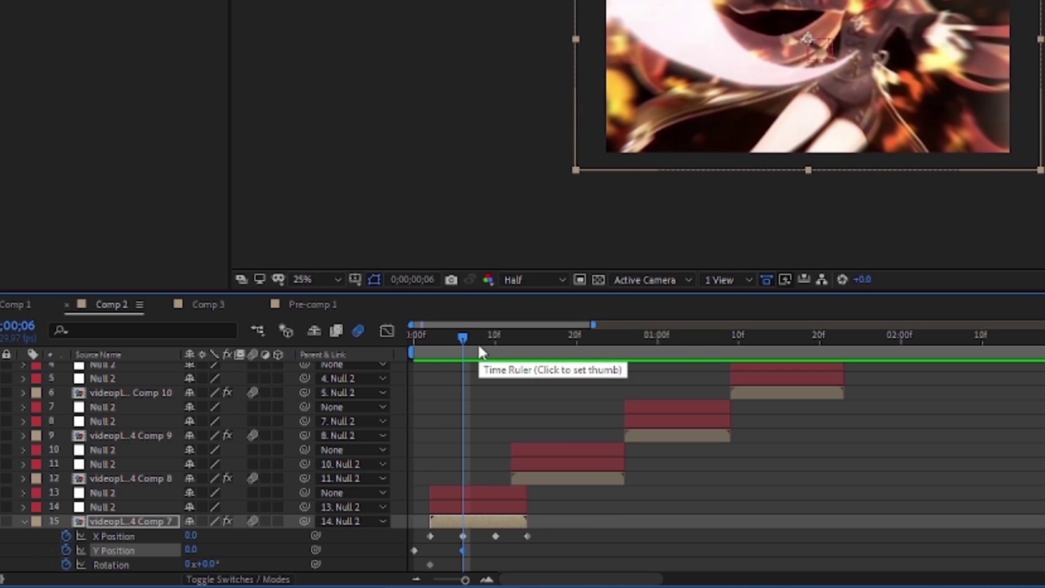
key(Page_Down)
key(Page_Down)
key(Page_Down)
key(Page_Down)
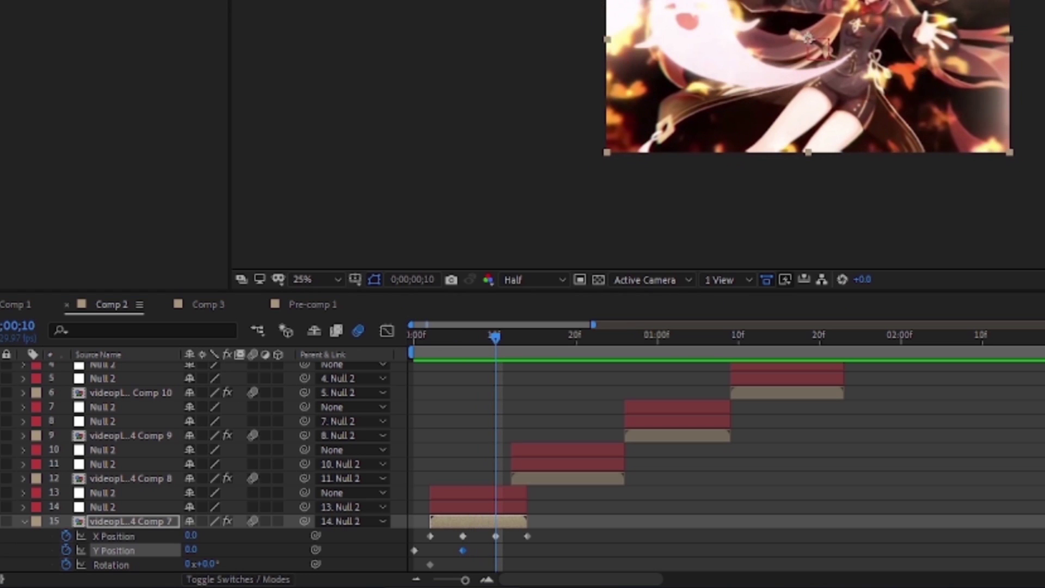
key(alt+shift+p)
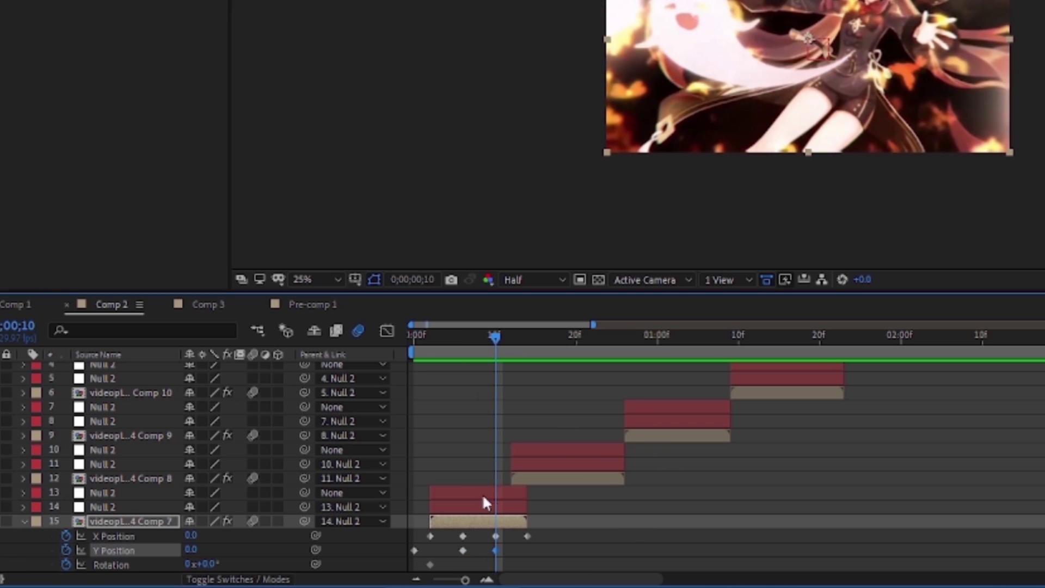
drag(501, 336, 526, 337)
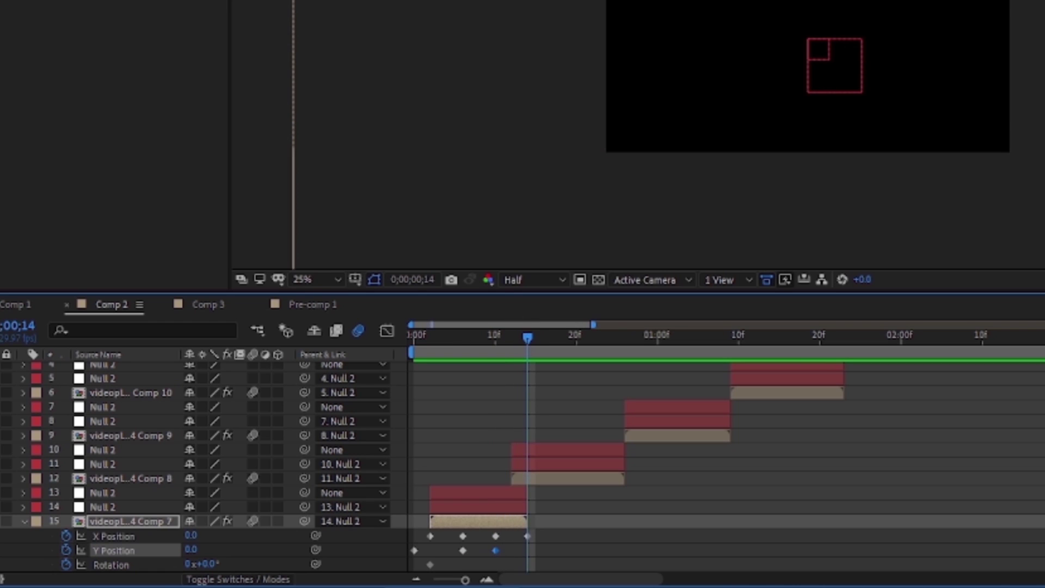
key(Page_Down)
key(Page_Down)
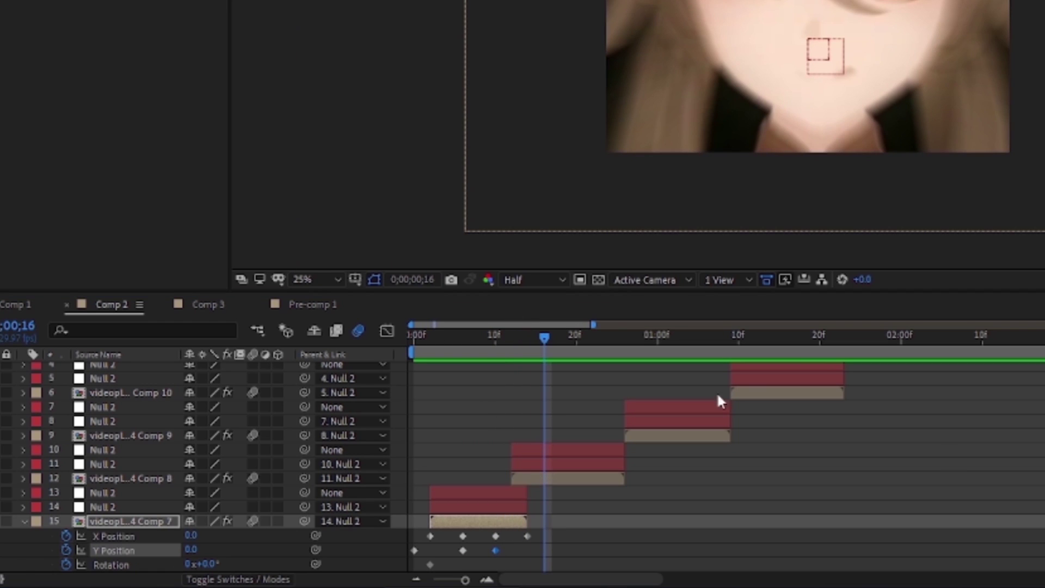
click(699, 546)
key(ctrl+v)
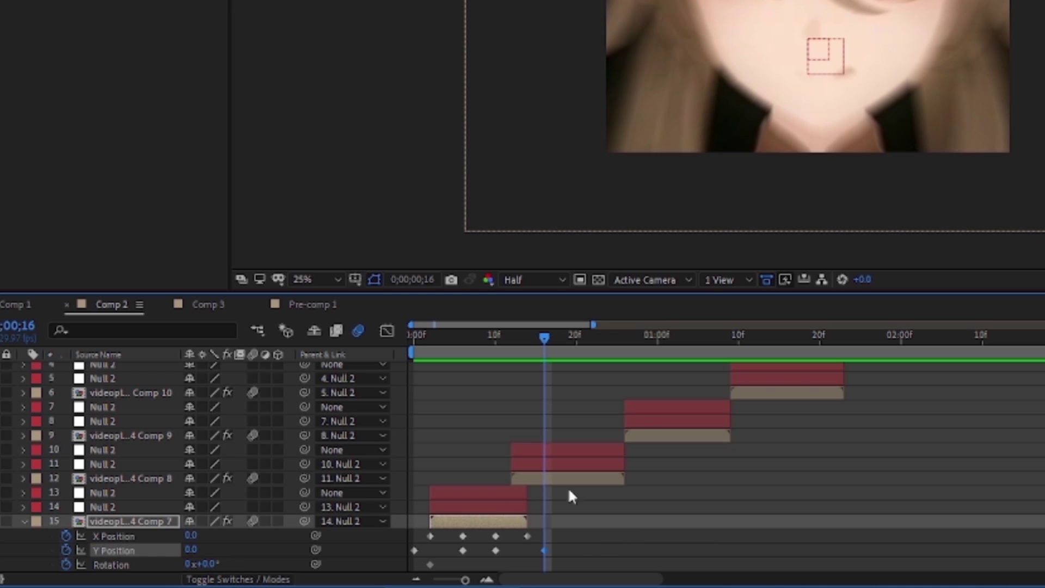
Select Rotation and move the playhead between frames 4, 14 and 3 to place its keyframes
mouse_move(453, 351)
mouse_down()
mouse_move(450, 359)
mouse_move(478, 359)
mouse_up()
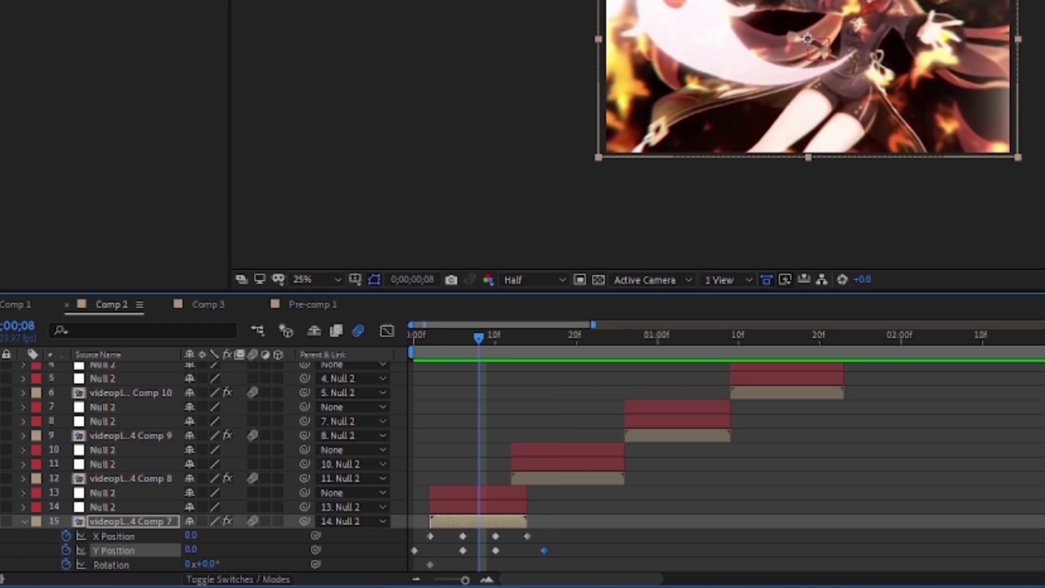
click(111, 564)
drag(503, 355, 528, 344)
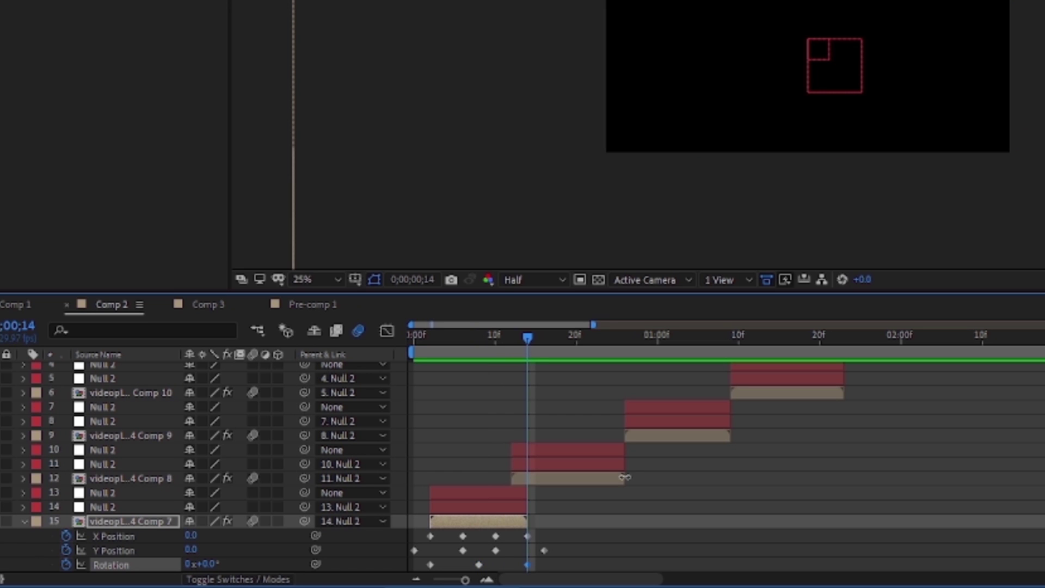
mouse_move(493, 353)
mouse_down()
mouse_move(438, 360)
mouse_move(433, 372)
mouse_up()
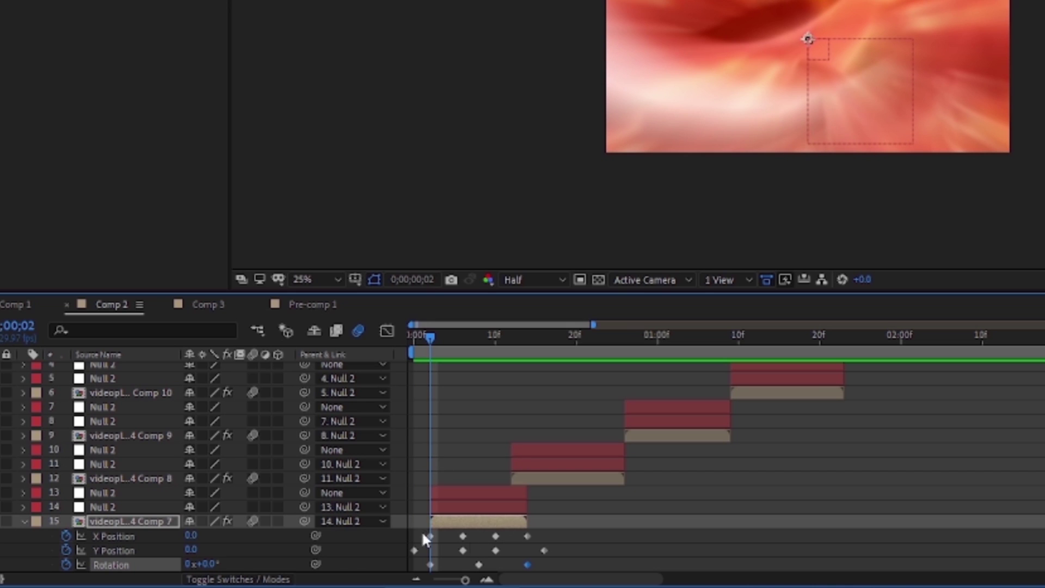
Enter -4 and 78 as the first two X Position keyframe values
click(133, 535)
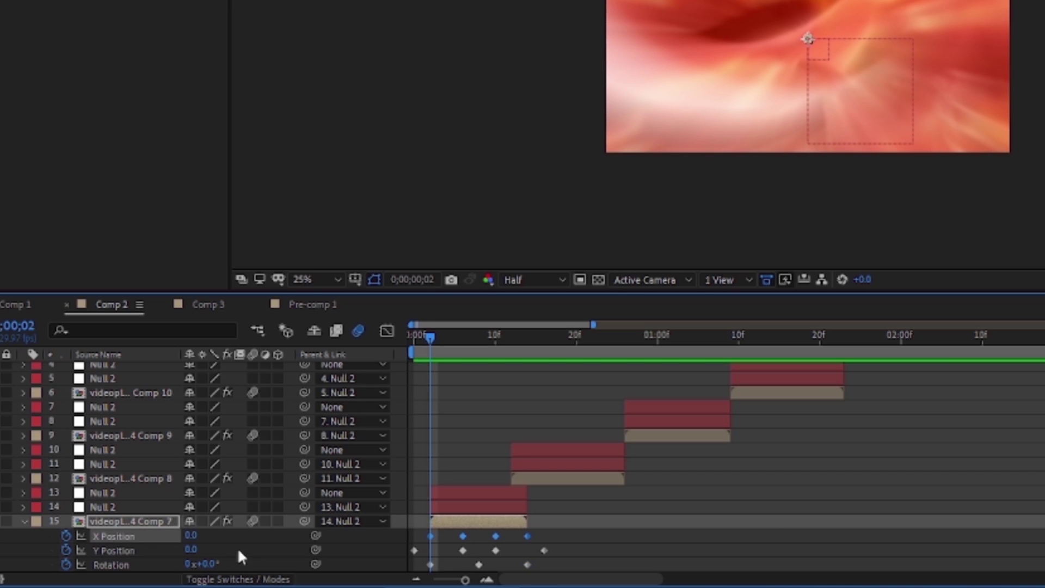
click(191, 536)
click(355, 534)
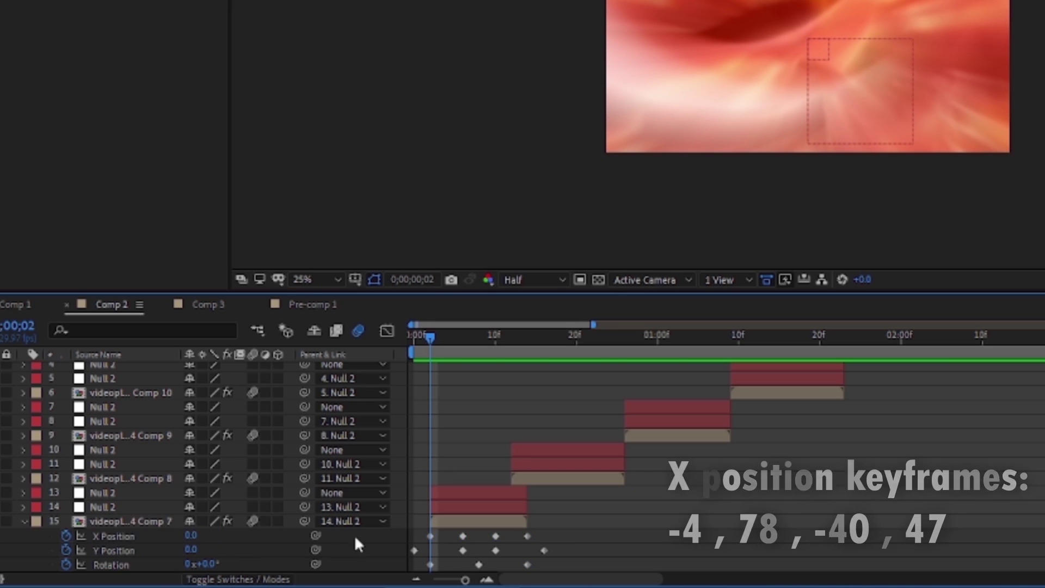
click(191, 535)
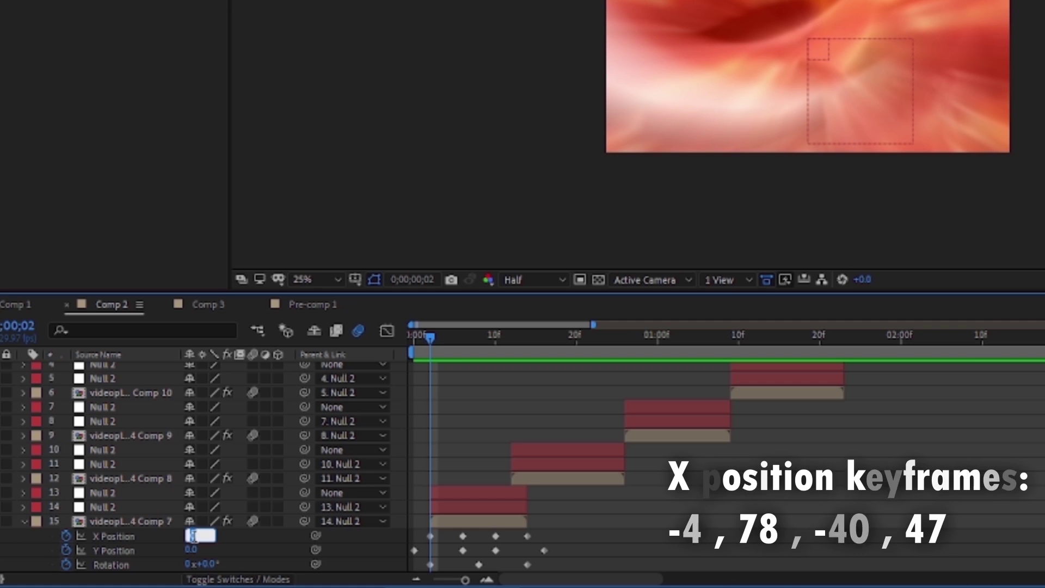
text(-4)
key(Return)
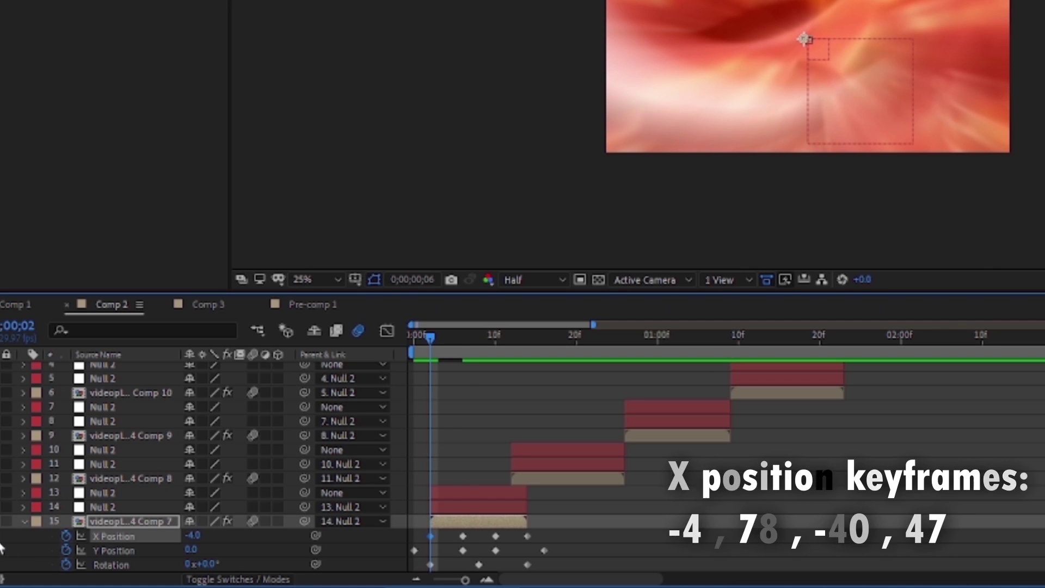
key(k)
click(190, 536)
text(78)
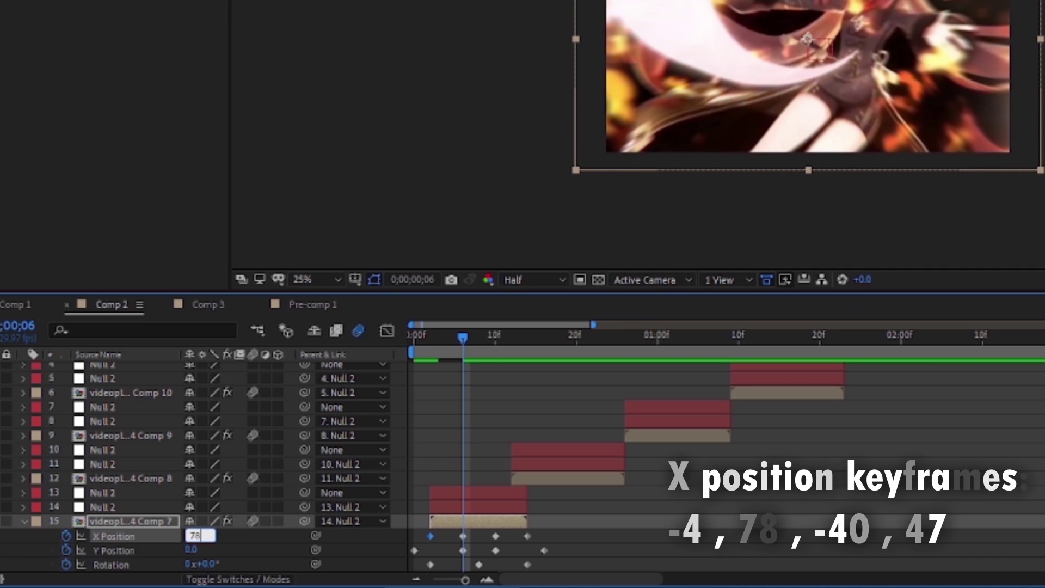
key(Return)
Enter -40 and 47 for the last two X Position keyframes, then return to frame 0
key(k)
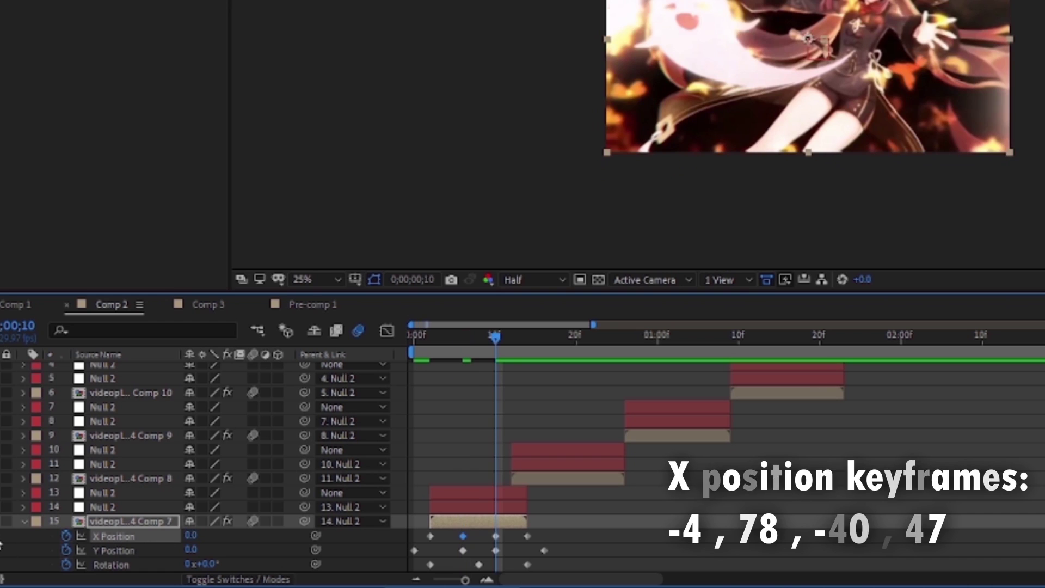
click(190, 536)
text(-40)
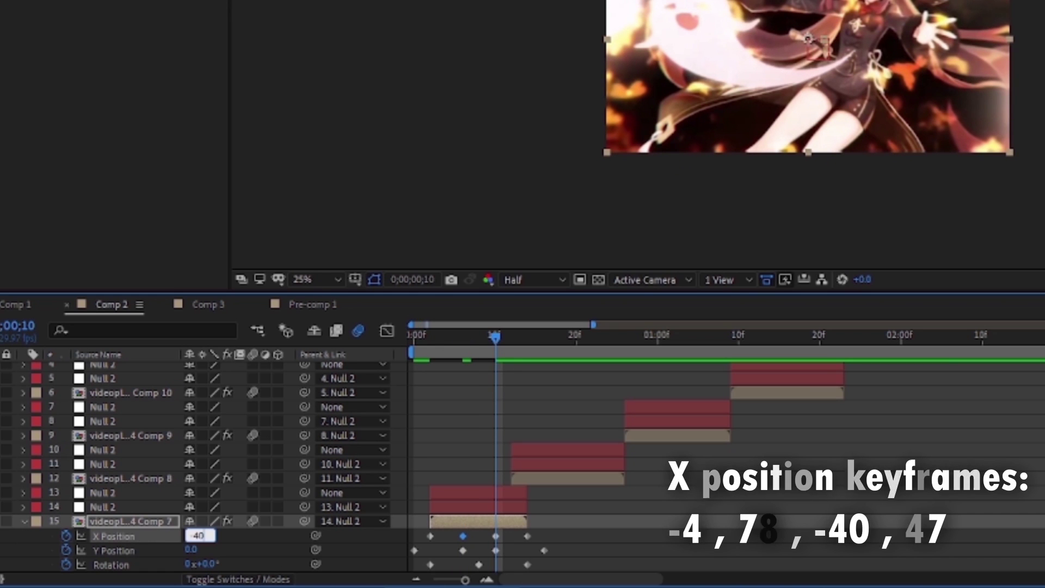
key(Return)
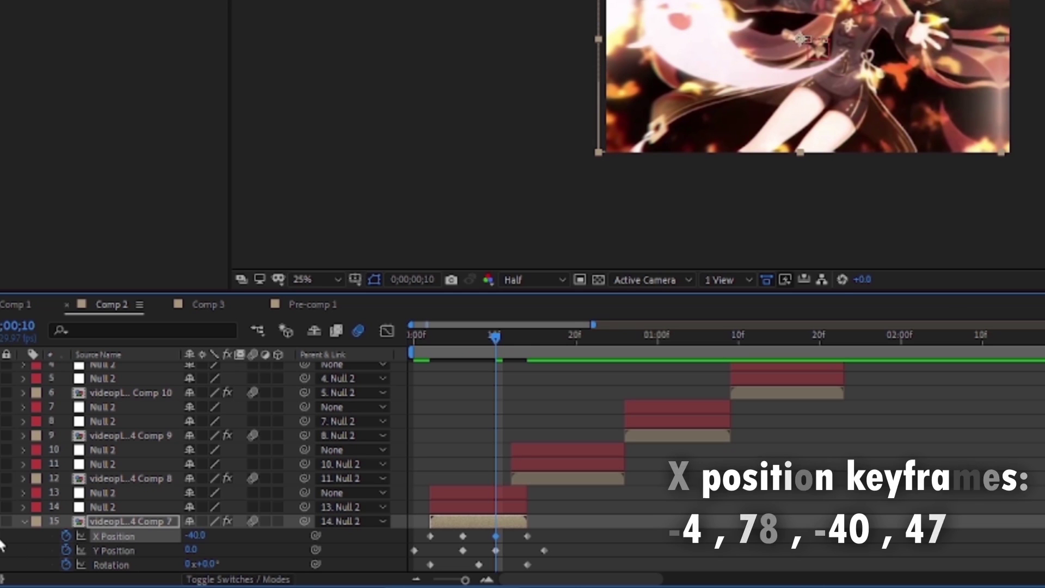
key(k)
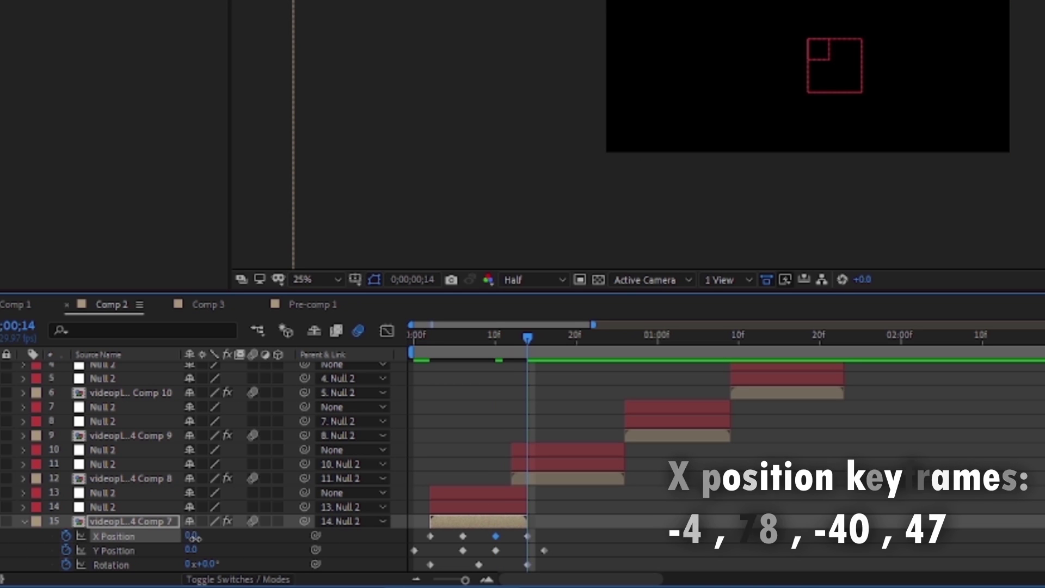
click(191, 536)
text(47)
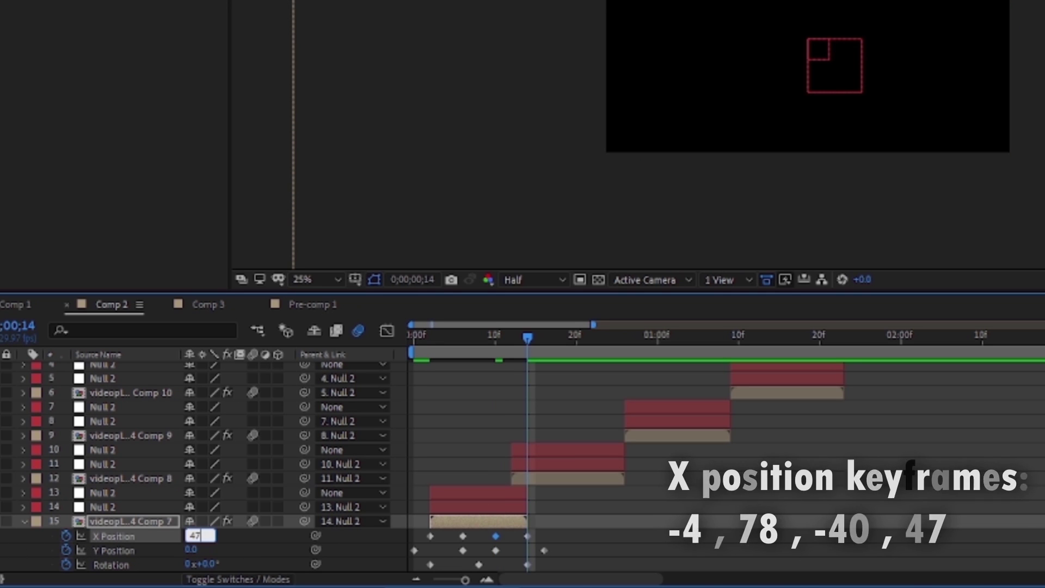
key(Return)
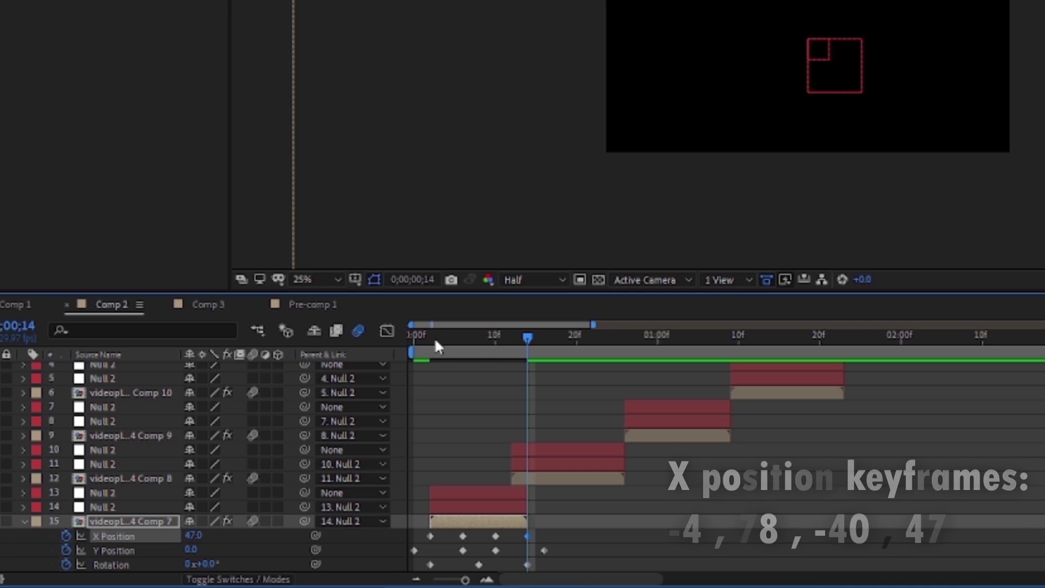
drag(435, 346, 383, 358)
Set the first two Y Position keyframes to 55 and 164
click(127, 552)
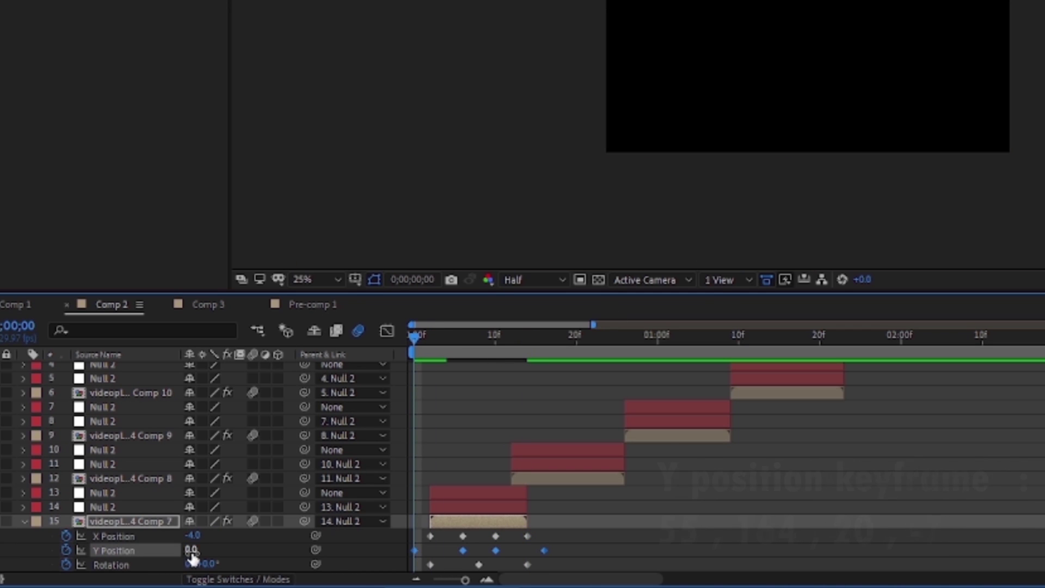
click(429, 556)
click(192, 550)
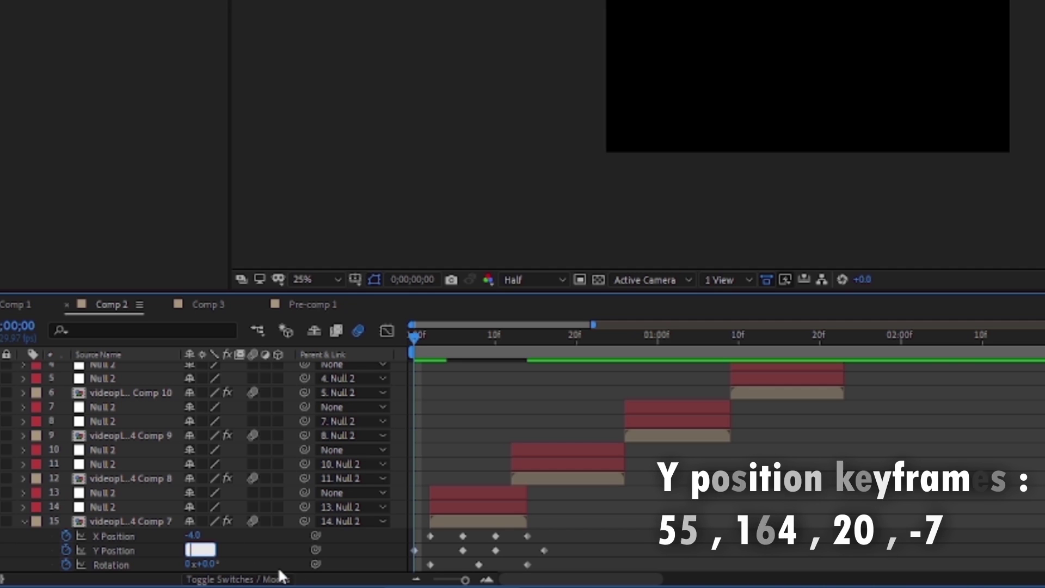
text(55)
key(Return)
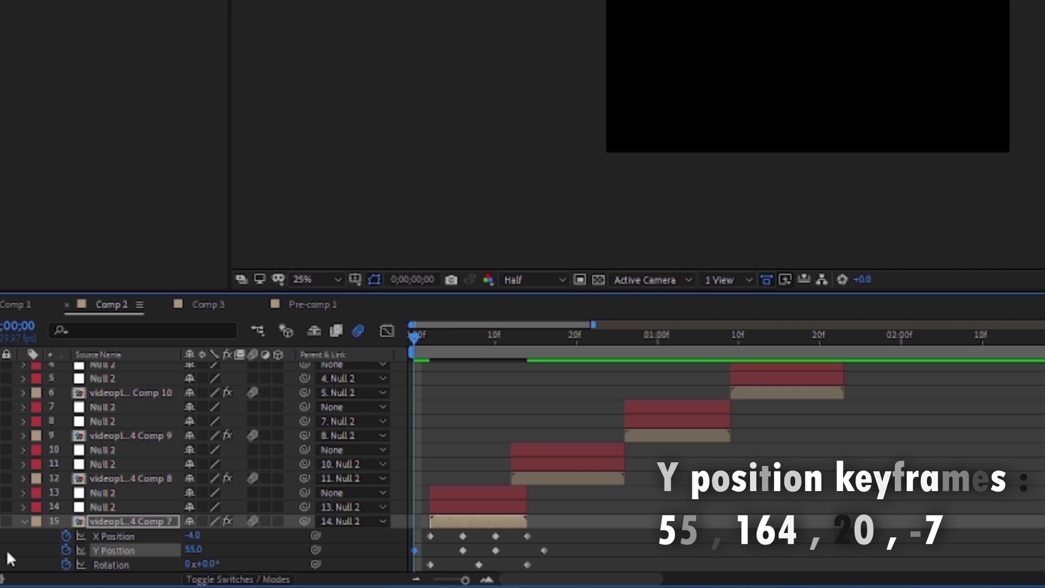
key(k)
text(164)
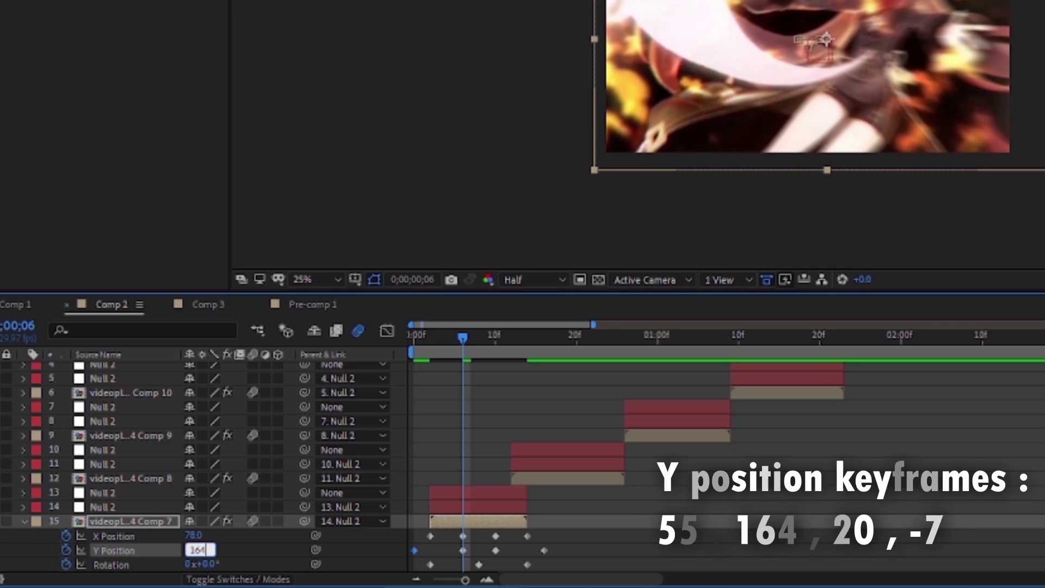
key(Return)
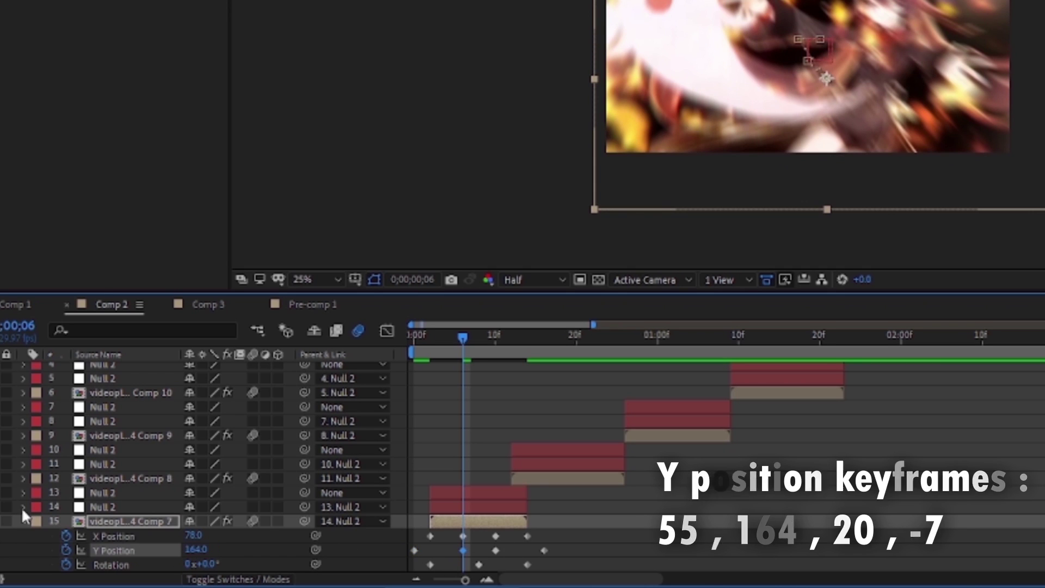
Set Y Position to 20 at frame 10 and -7 at frame 16
key(k)
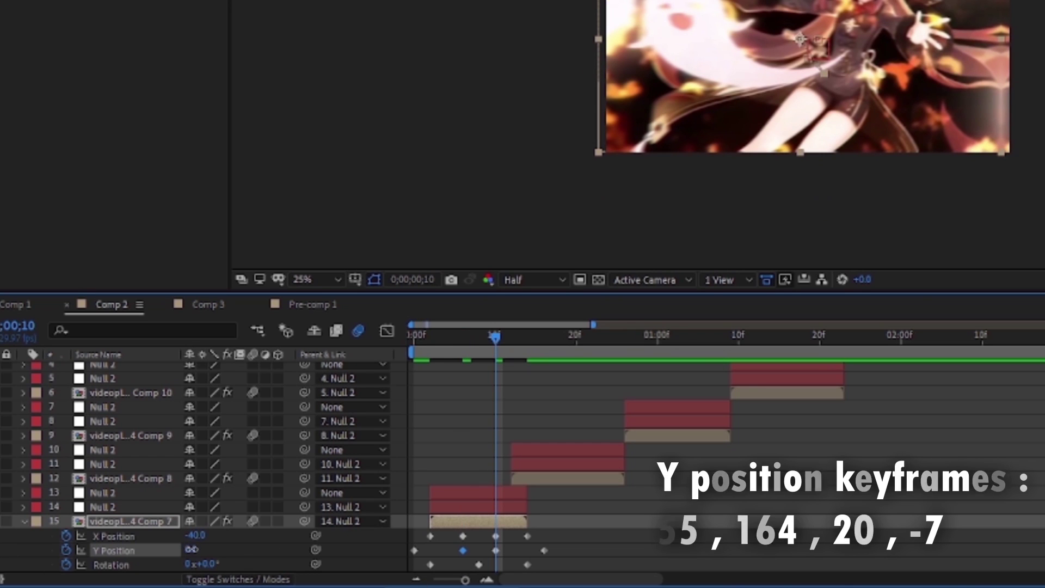
click(192, 549)
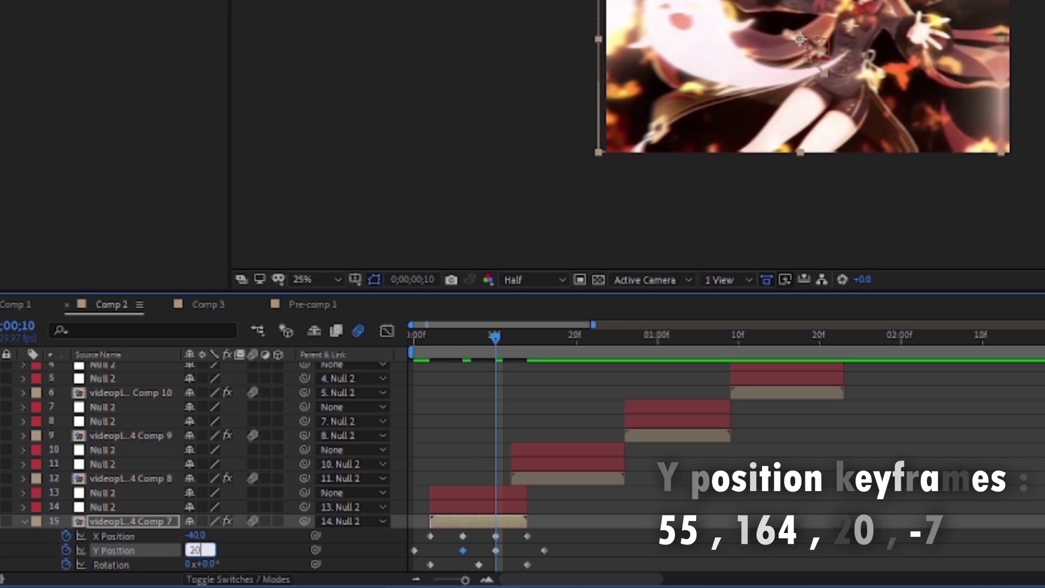
key(Return)
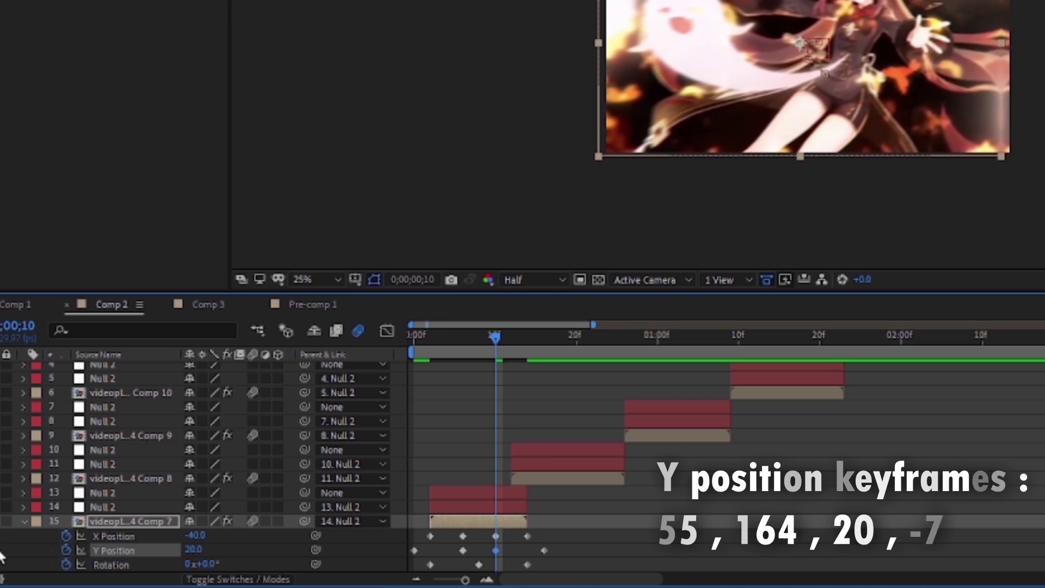
click(1, 553)
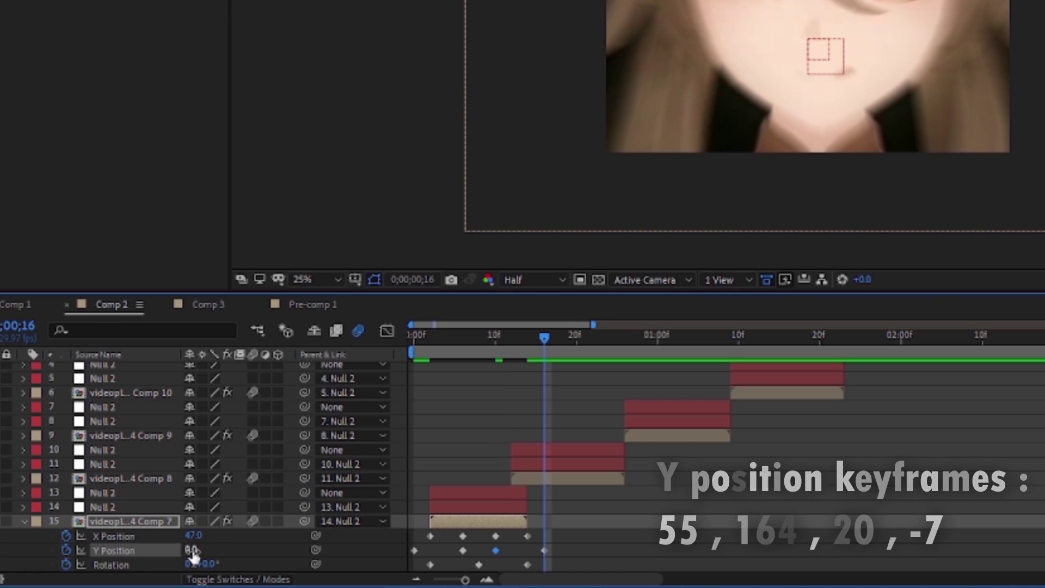
click(191, 551)
text(-7)
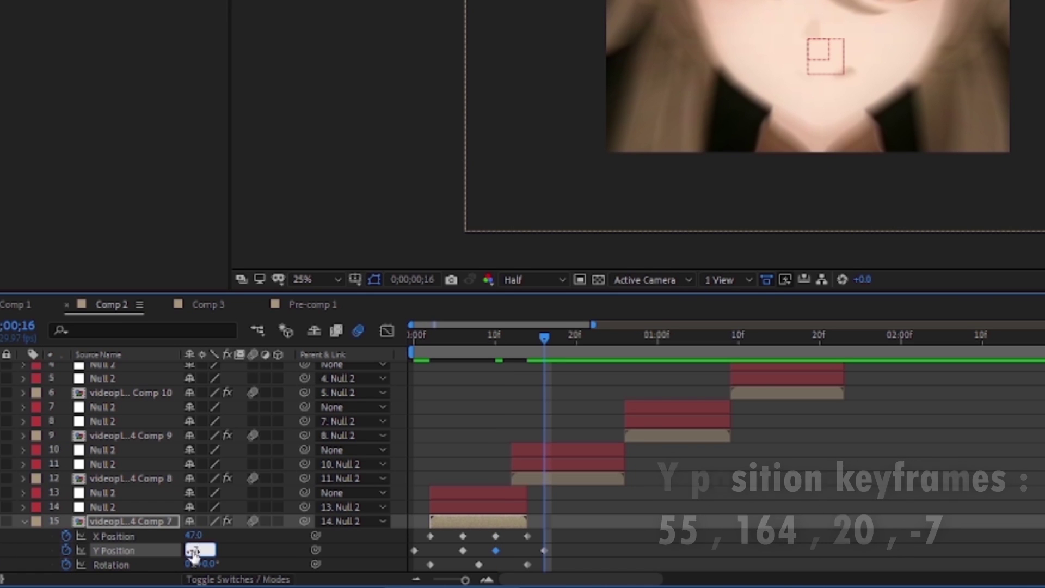
key(Return)
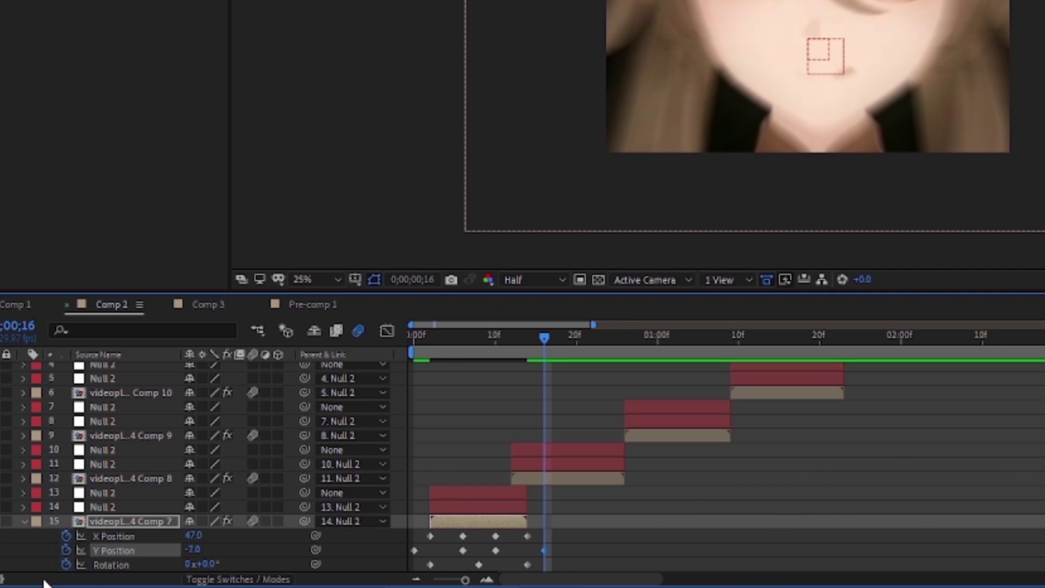
click(430, 339)
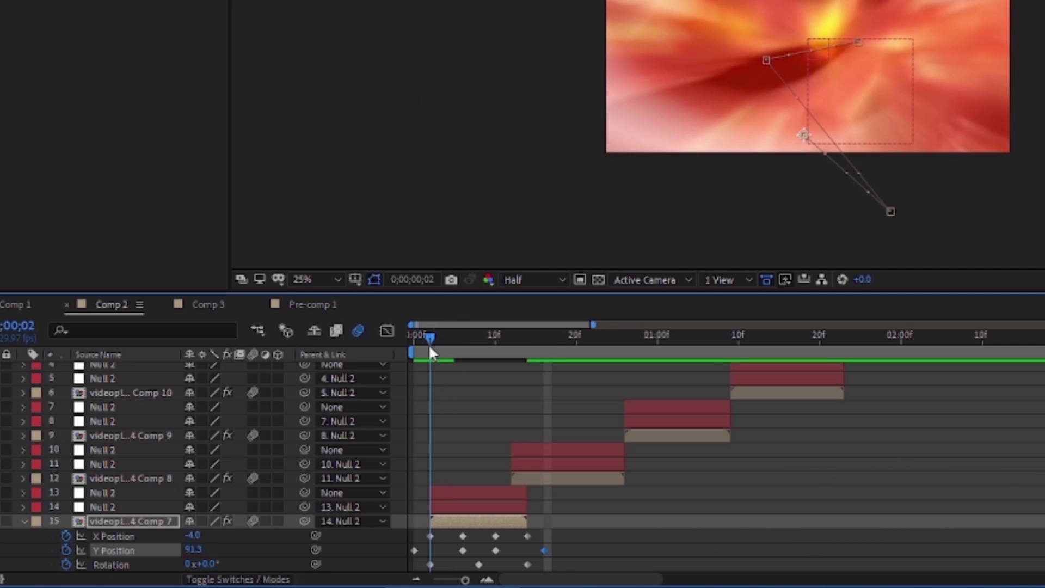
Key Rotation at 3° on frame 2 and -3° on frame 8, then begin editing it at frame 14
click(209, 564)
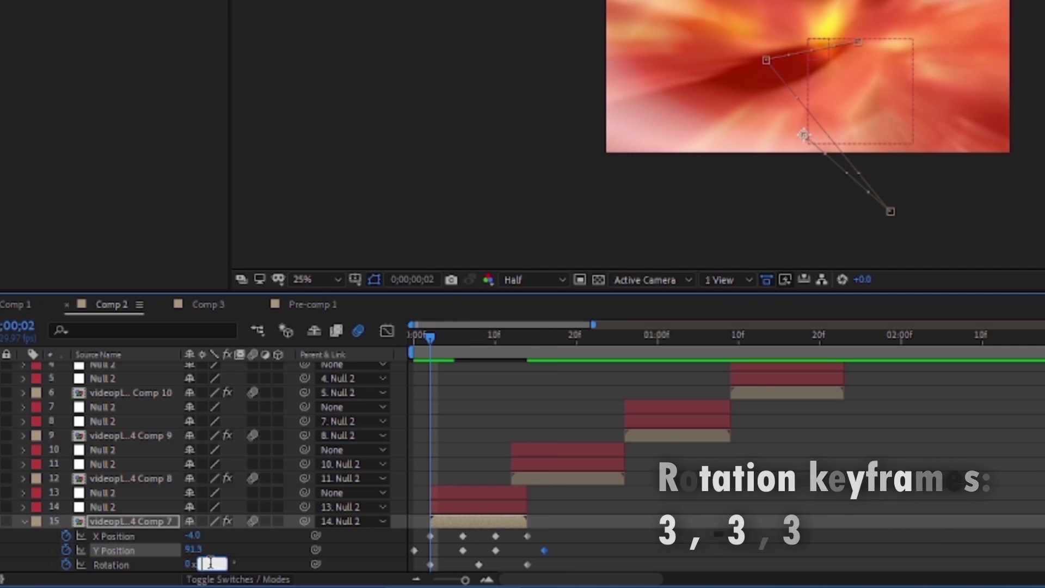
text(3)
key(Return)
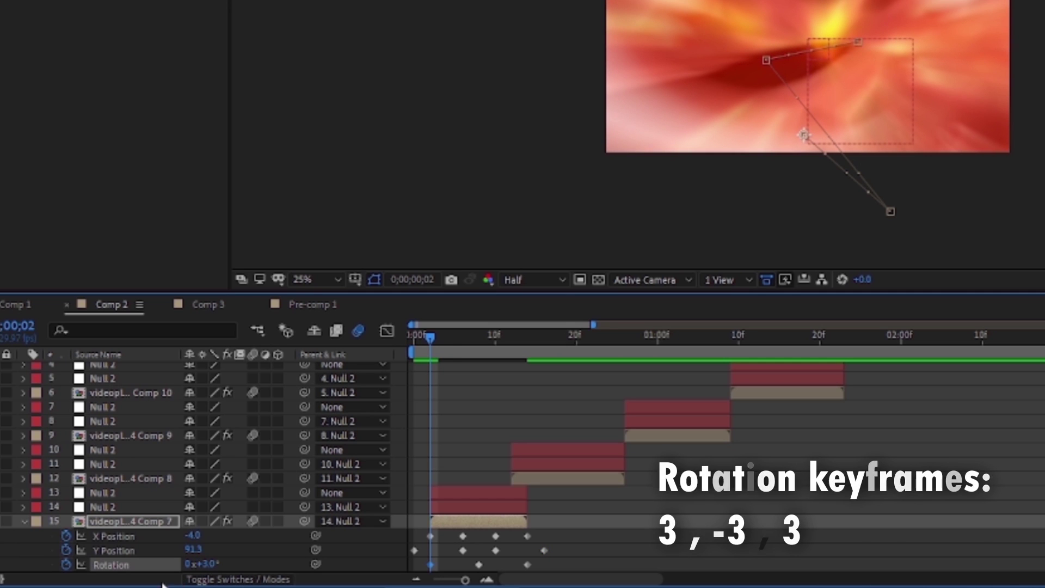
drag(486, 354, 478, 354)
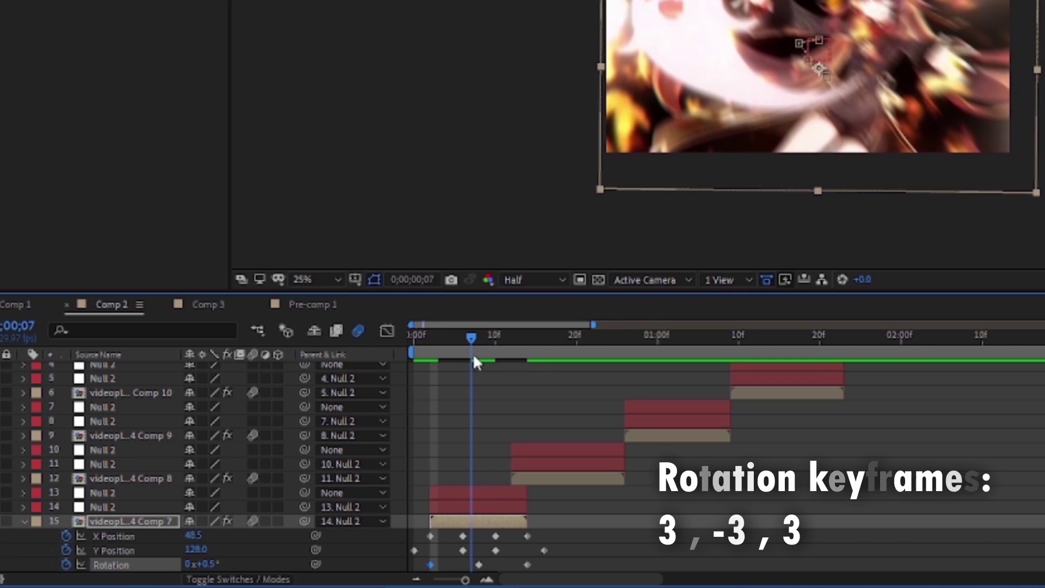
click(201, 564)
text(-3)
key(Return)
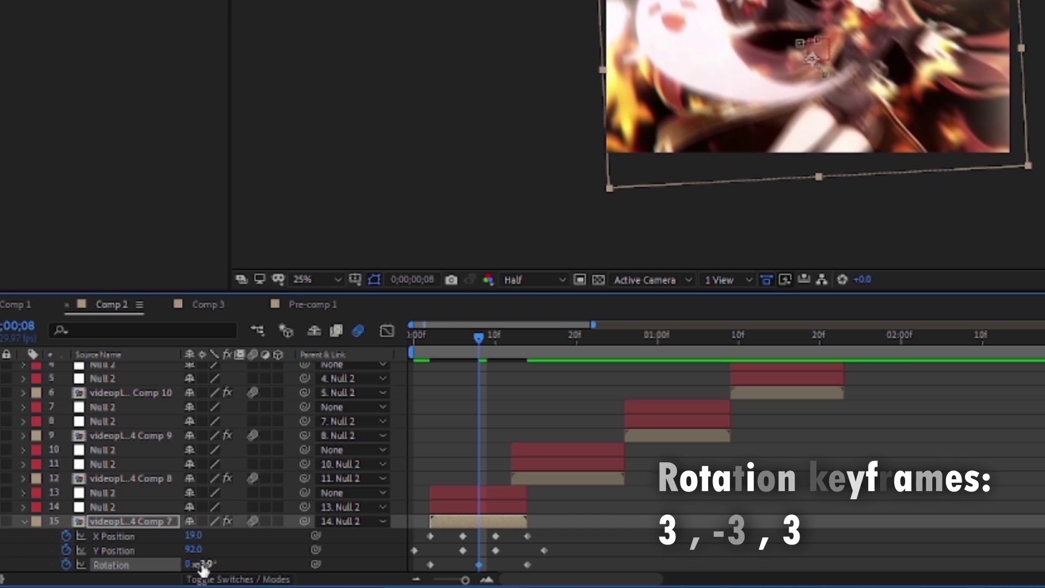
drag(508, 354, 530, 352)
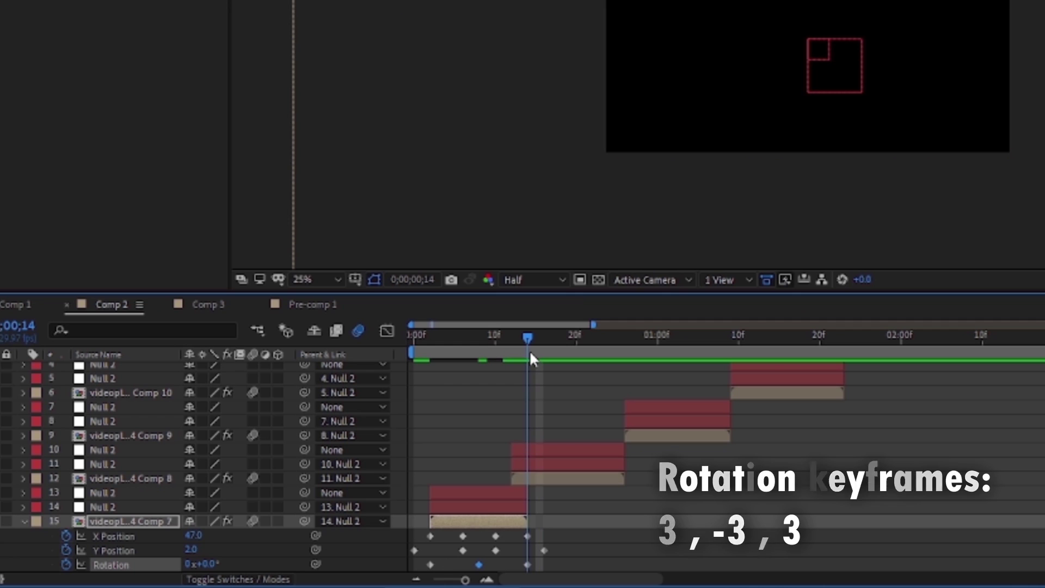
click(205, 563)
text(-)
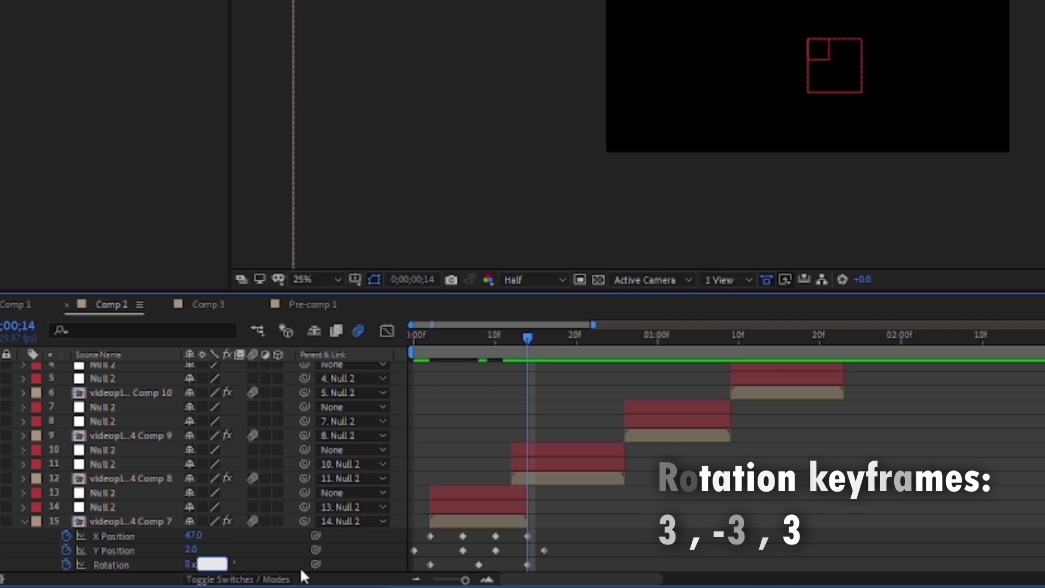
text(3)
Commit 3° Rotation at frame 14 and slide the first clip and its nulls to 0:00
click(299, 566)
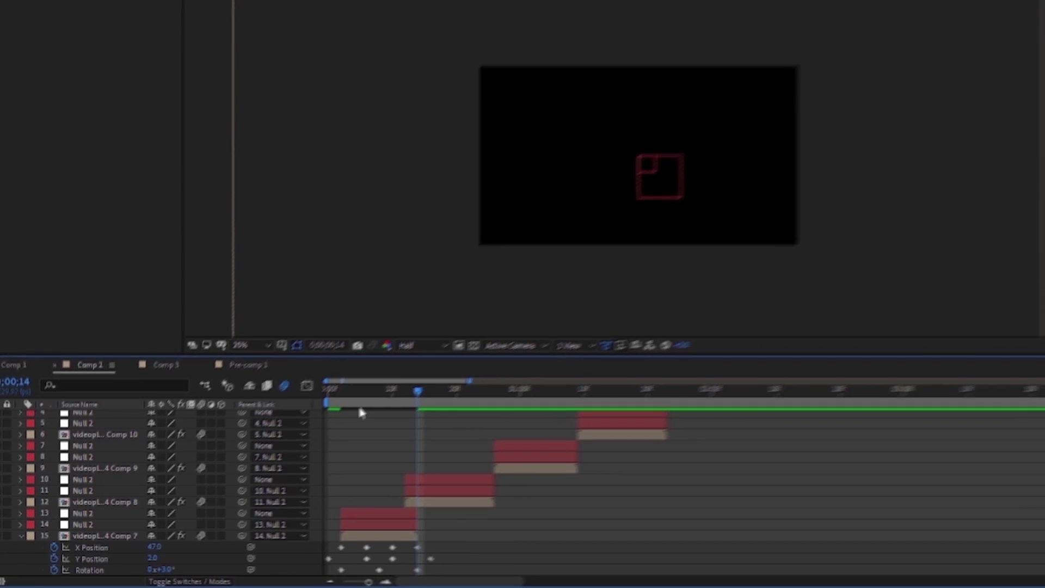
double_click(343, 522)
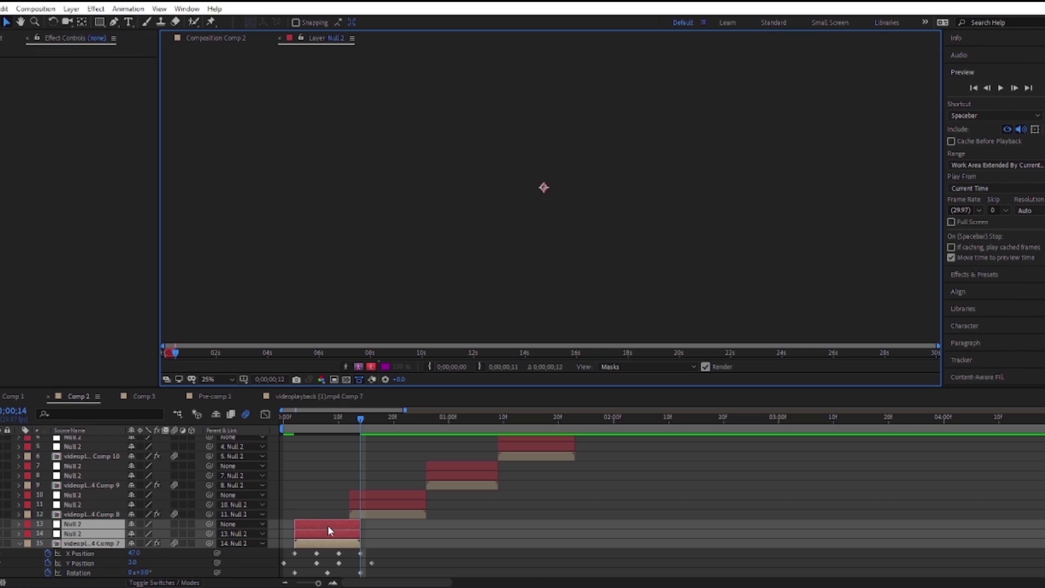
click(280, 38)
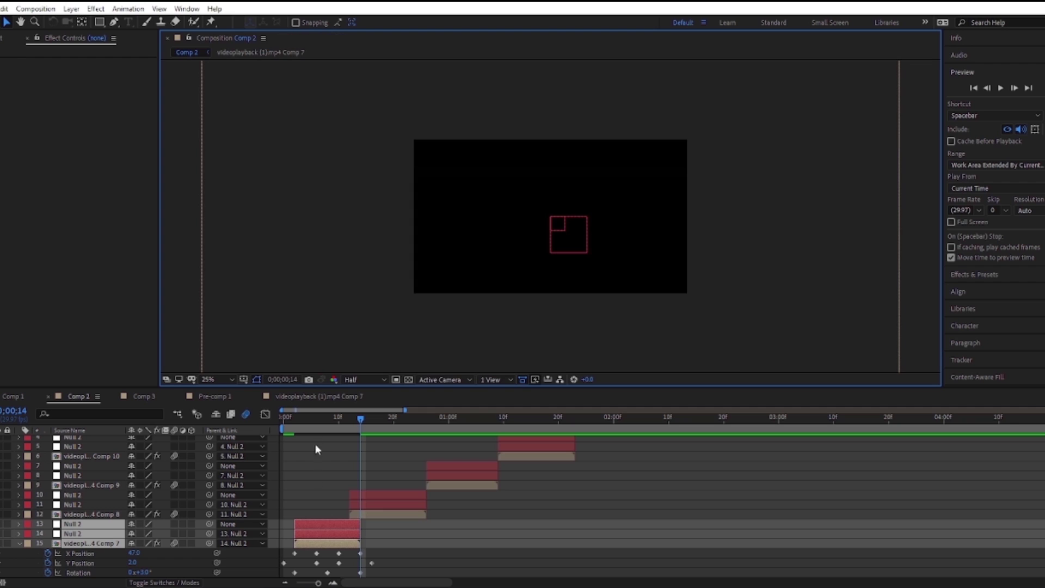
drag(322, 521, 312, 524)
click(373, 527)
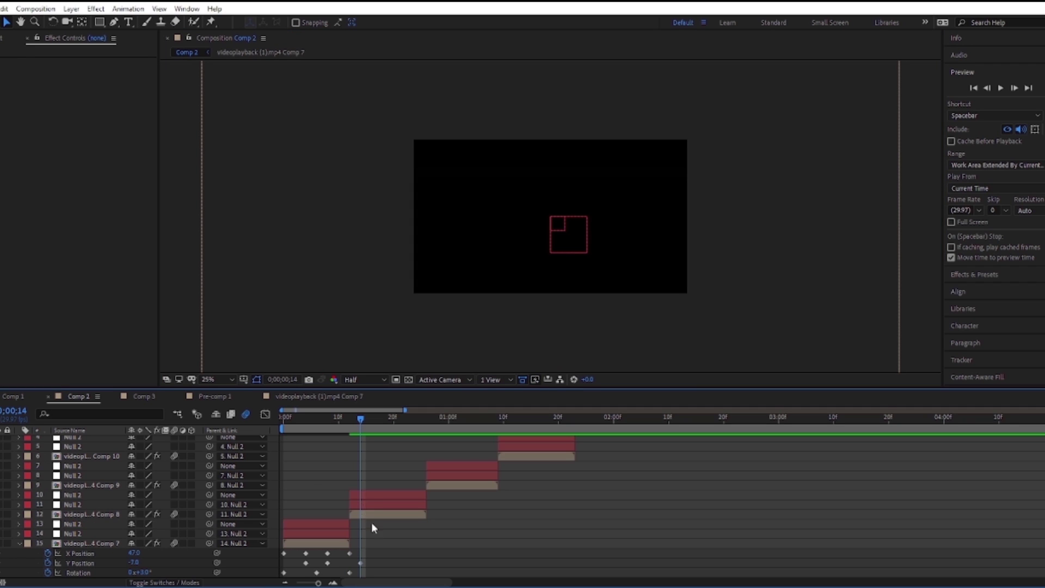
drag(296, 419, 261, 423)
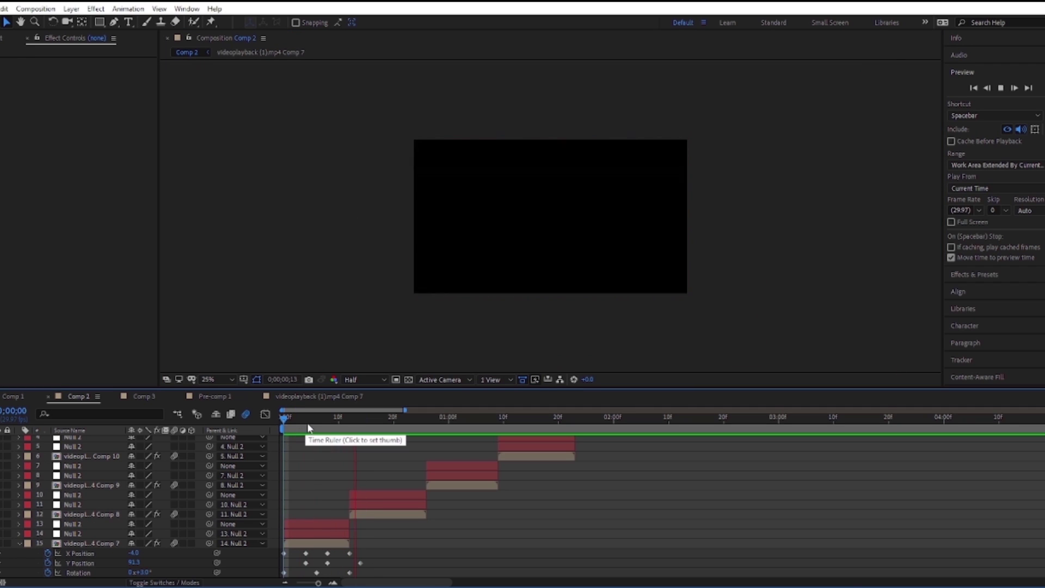
Apply Easy Ease (F9) to all X Position, Y Position and Rotation keyframes and preview the shake
key(space)
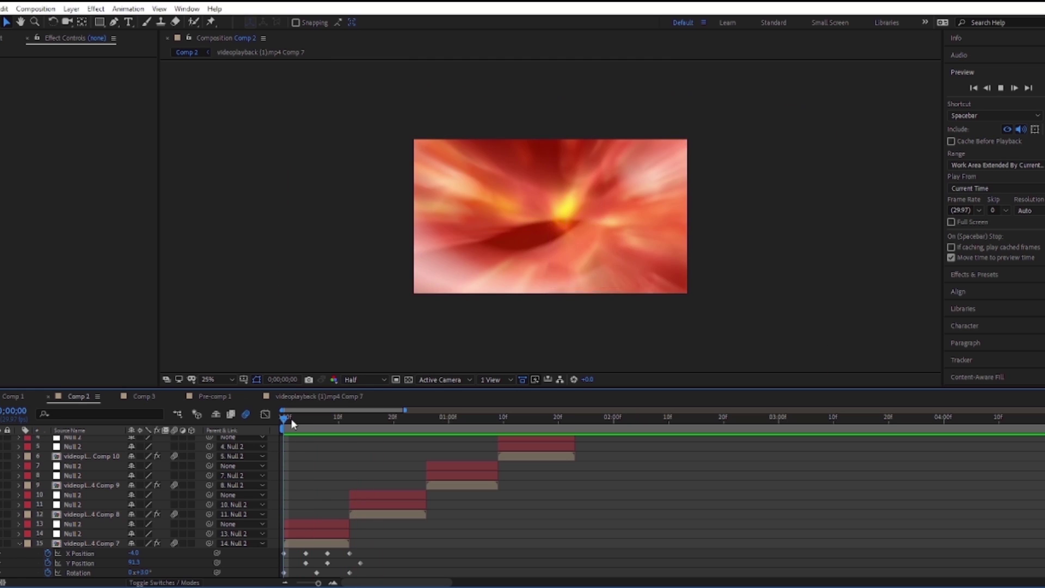
key(space)
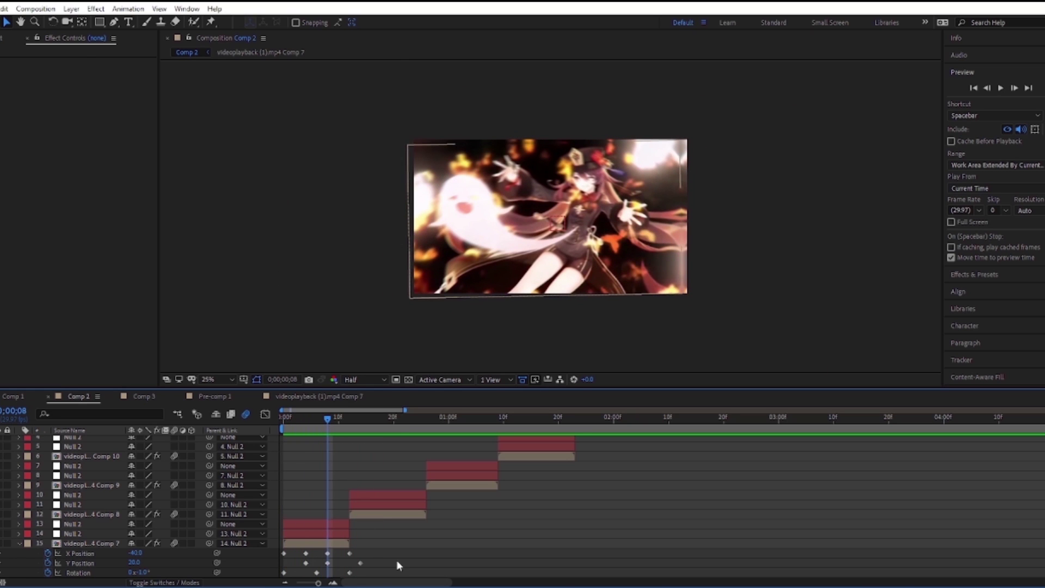
click(99, 553)
shift+click(100, 574)
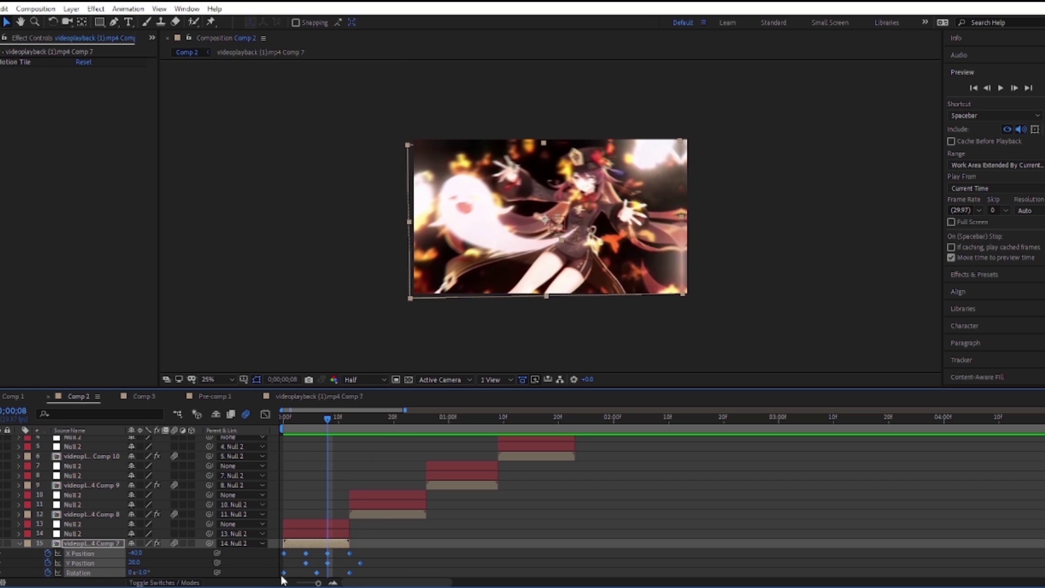
key(F9)
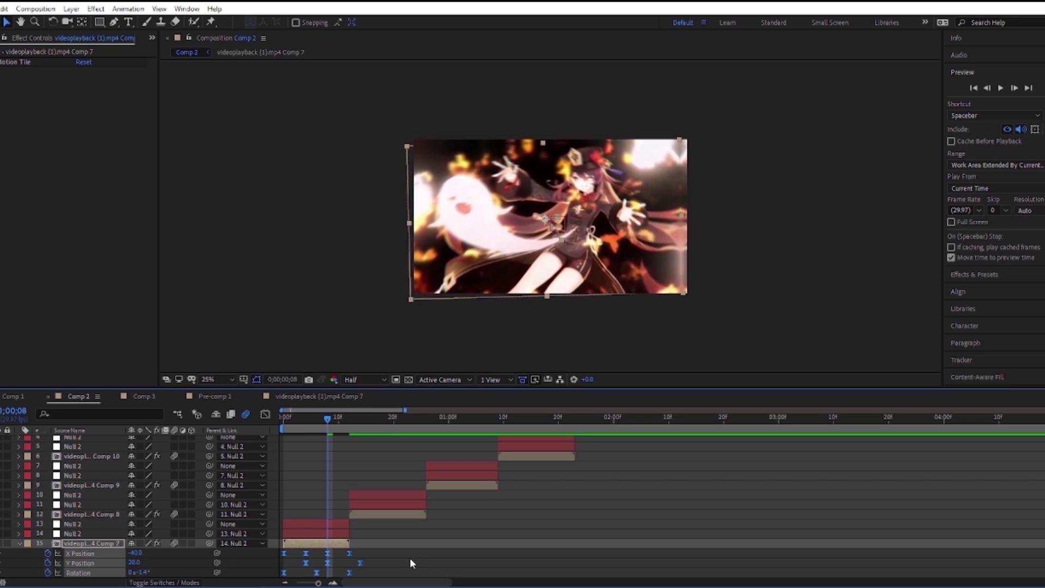
click(354, 482)
key(space)
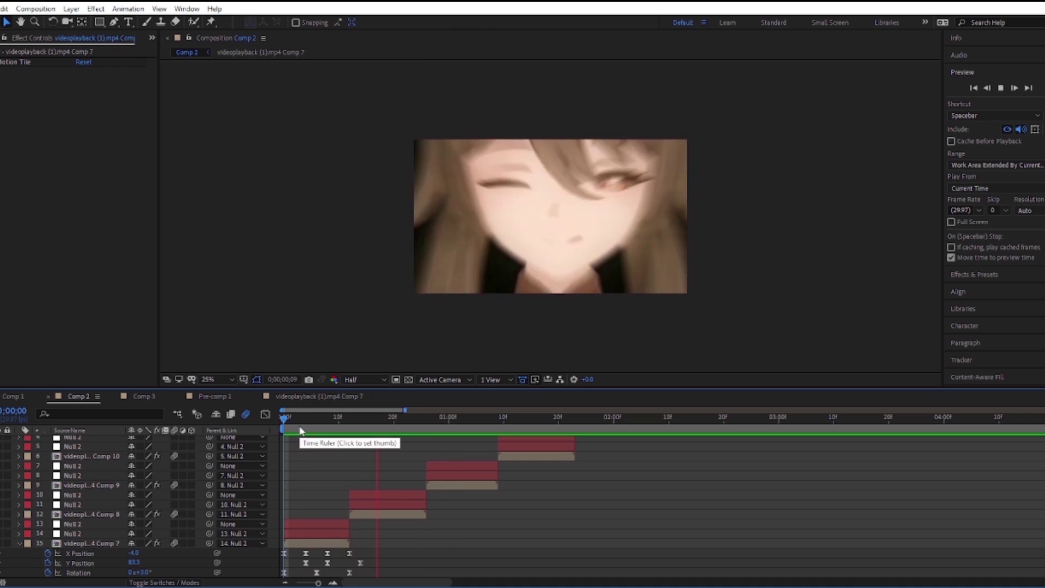
drag(300, 430, 337, 438)
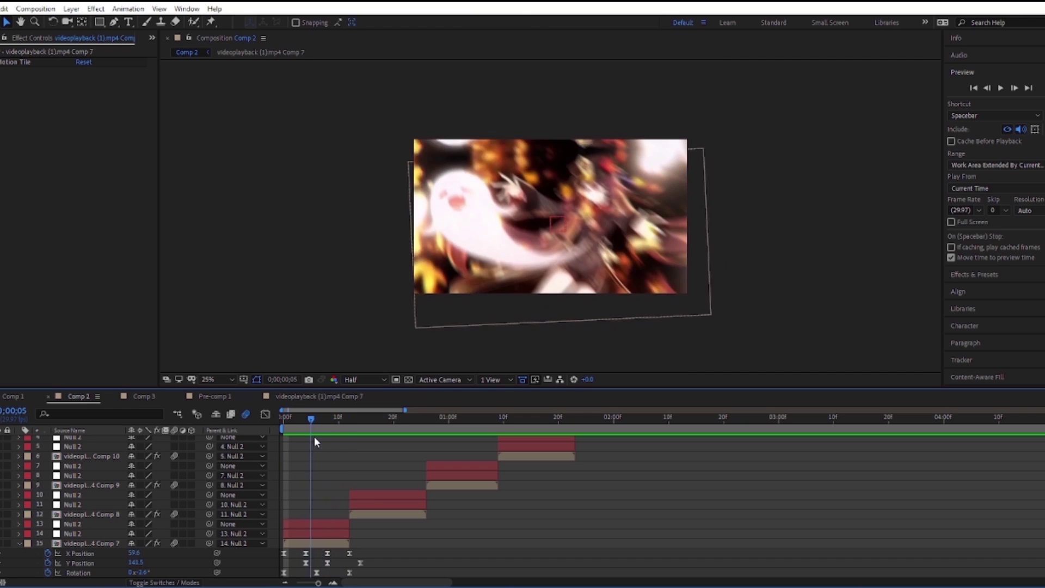
drag(337, 439, 327, 435)
Scale the Comp 7 clip to 120% and preview it from the start
click(343, 544)
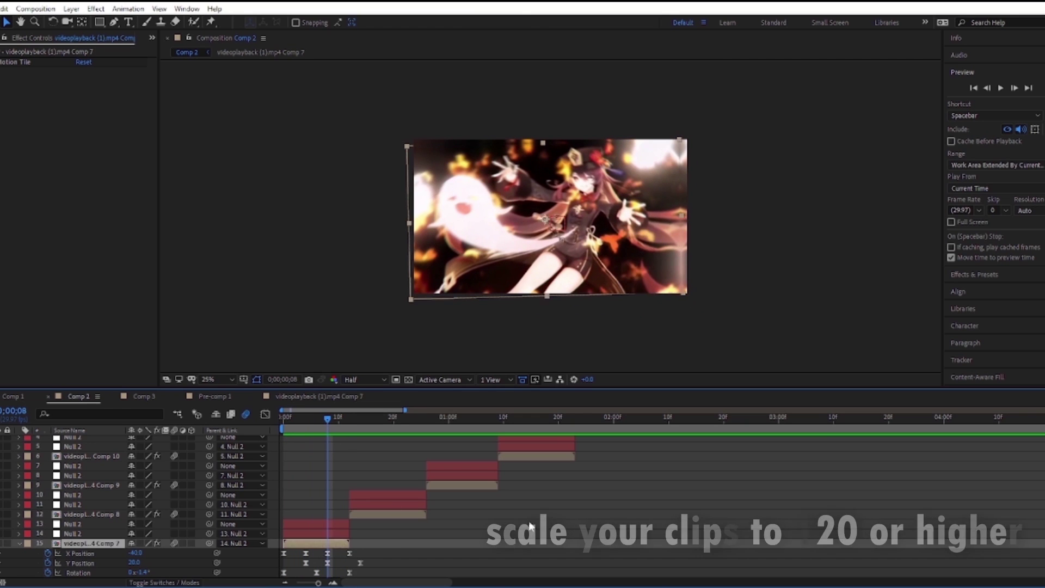
key(s)
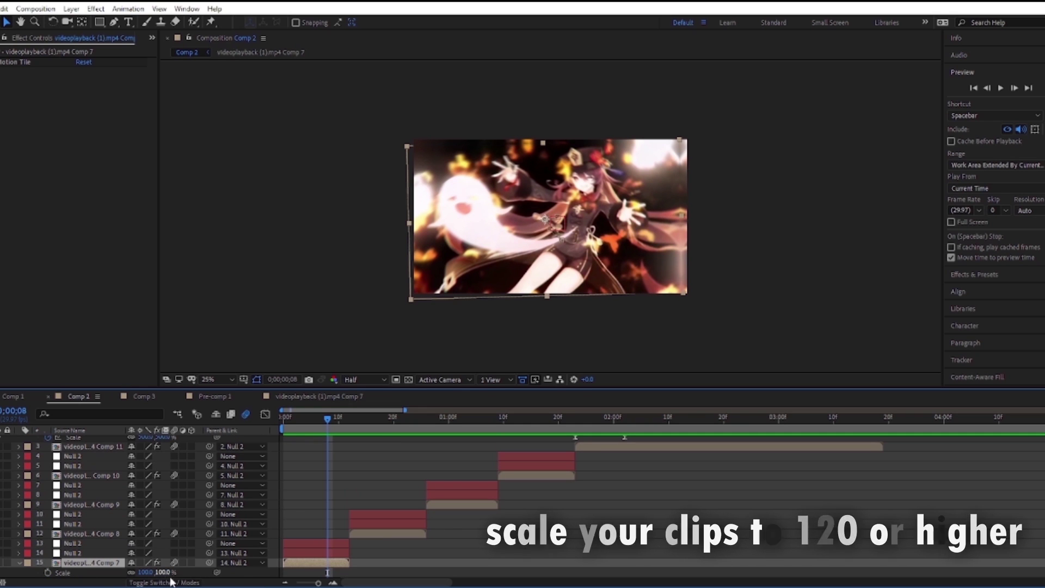
click(163, 572)
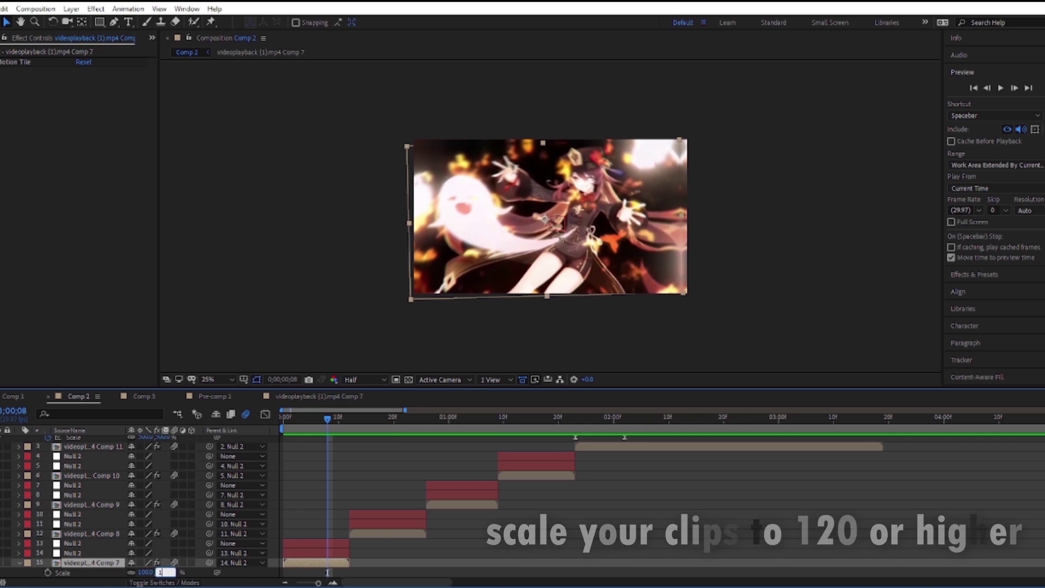
text(120)
key(Return)
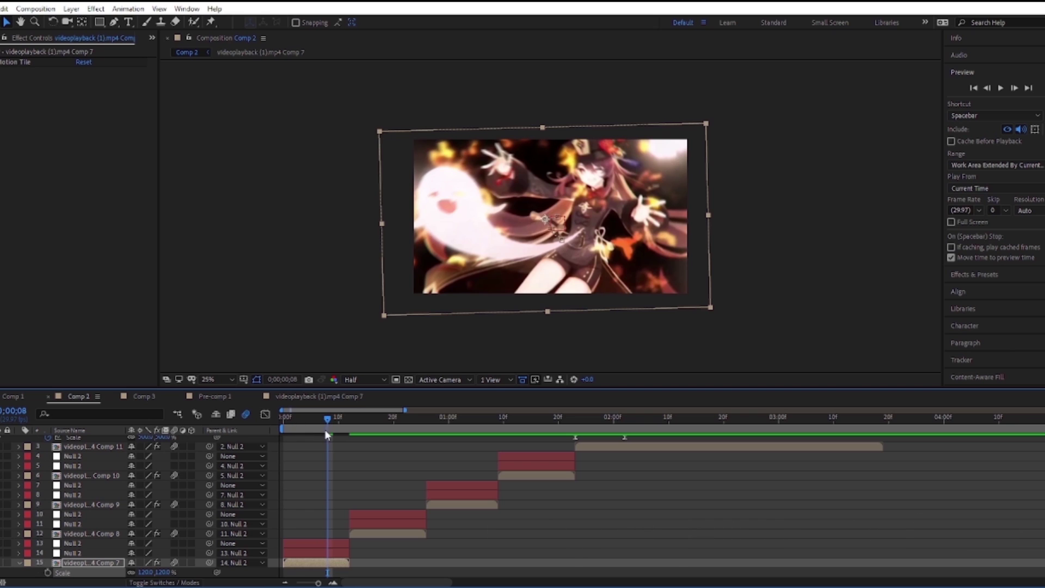
mouse_move(325, 429)
mouse_down()
mouse_move(284, 430)
mouse_move(393, 430)
mouse_up()
key(space)
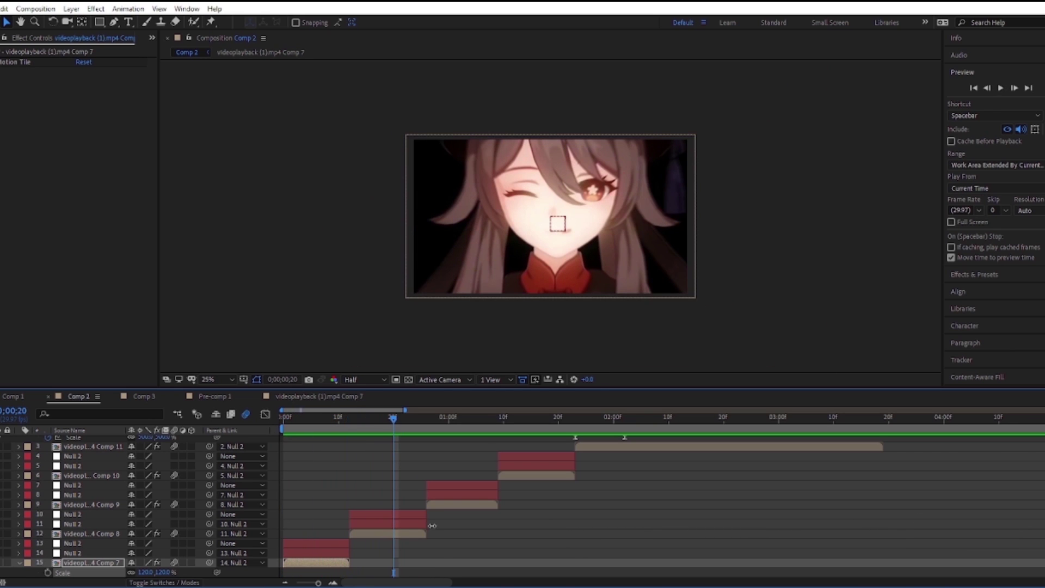
Scale the Comp 8, Comp 9 and Comp 10 clips to 120% as well
click(412, 532)
key(s)
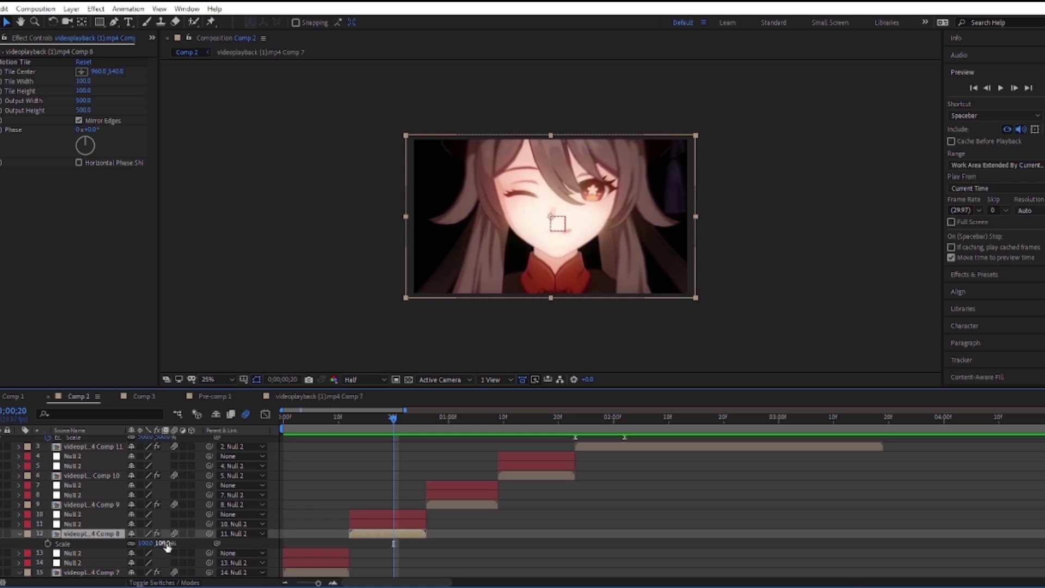
key(Return)
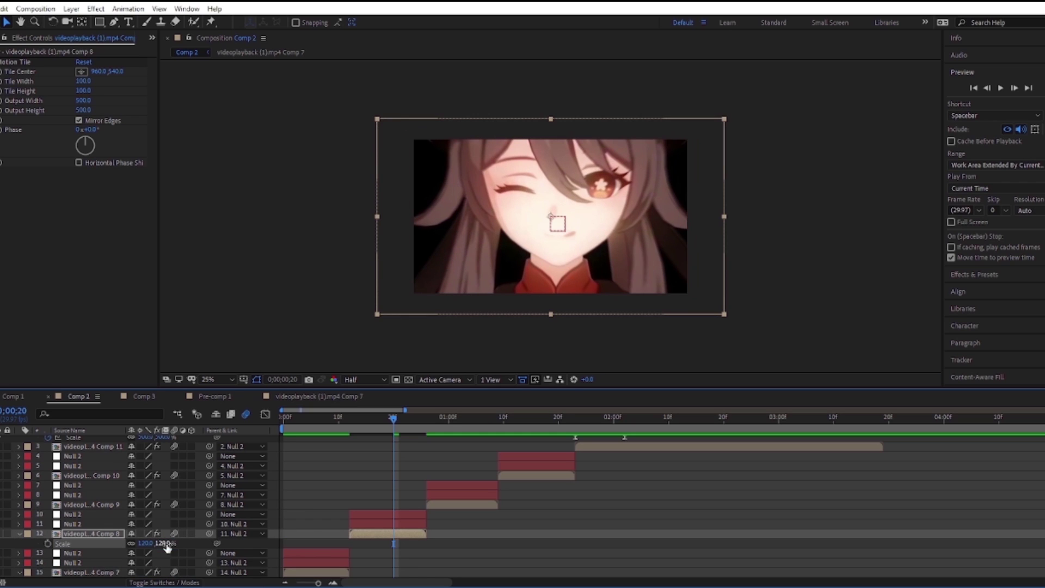
click(452, 505)
key(s)
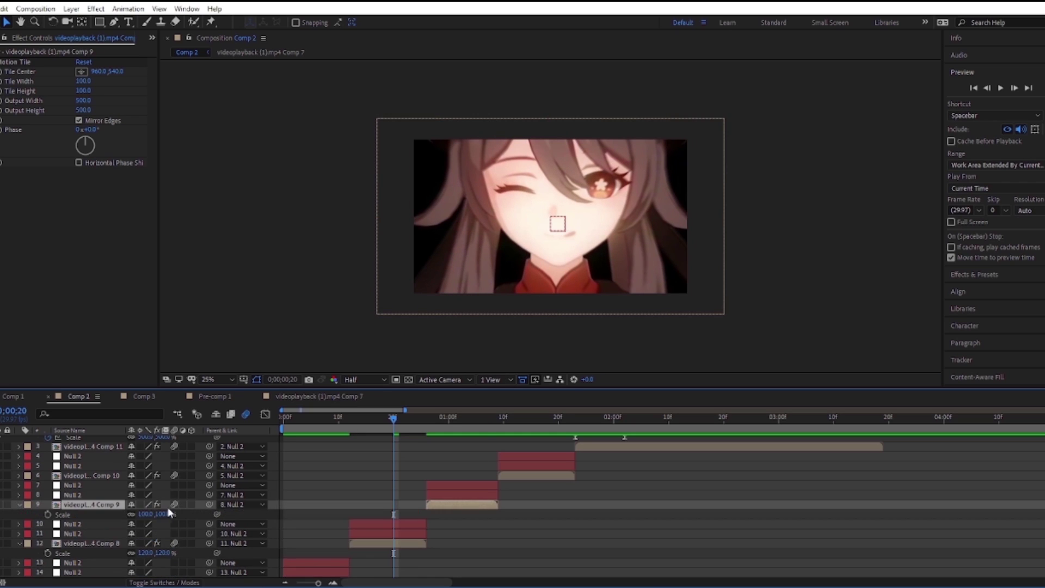
key(Return)
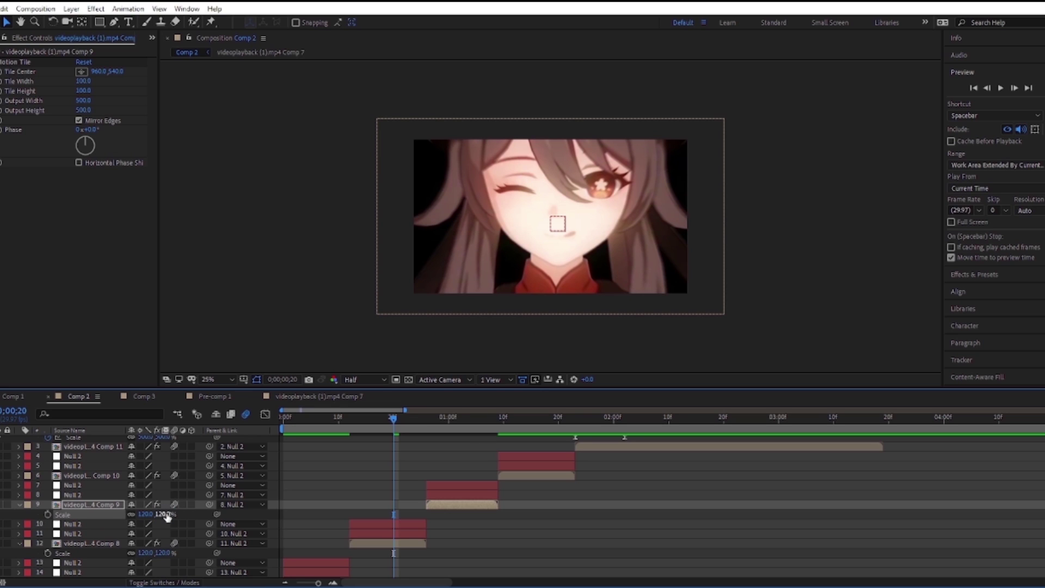
click(524, 473)
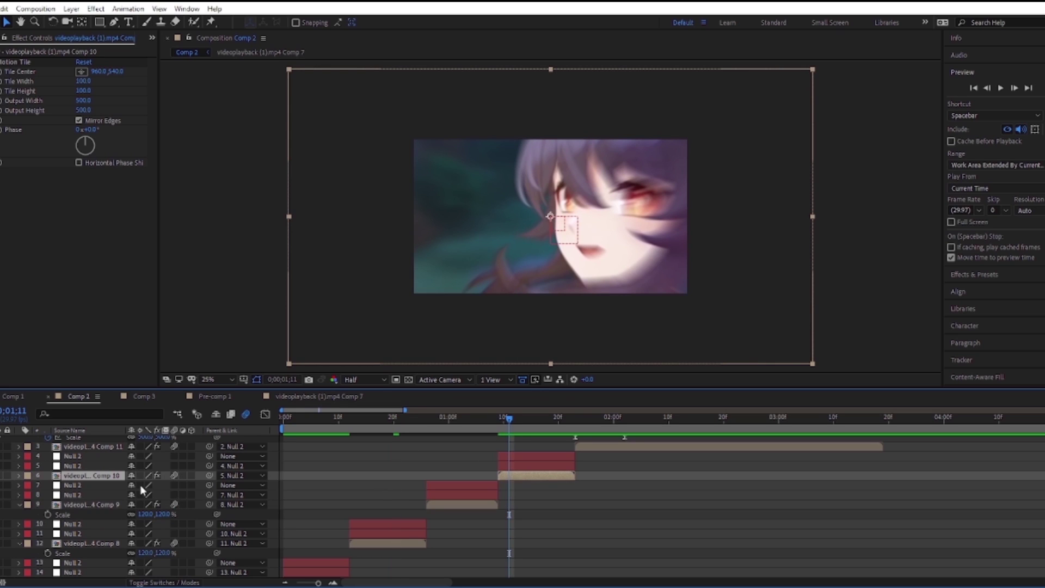
key(s)
text(120)
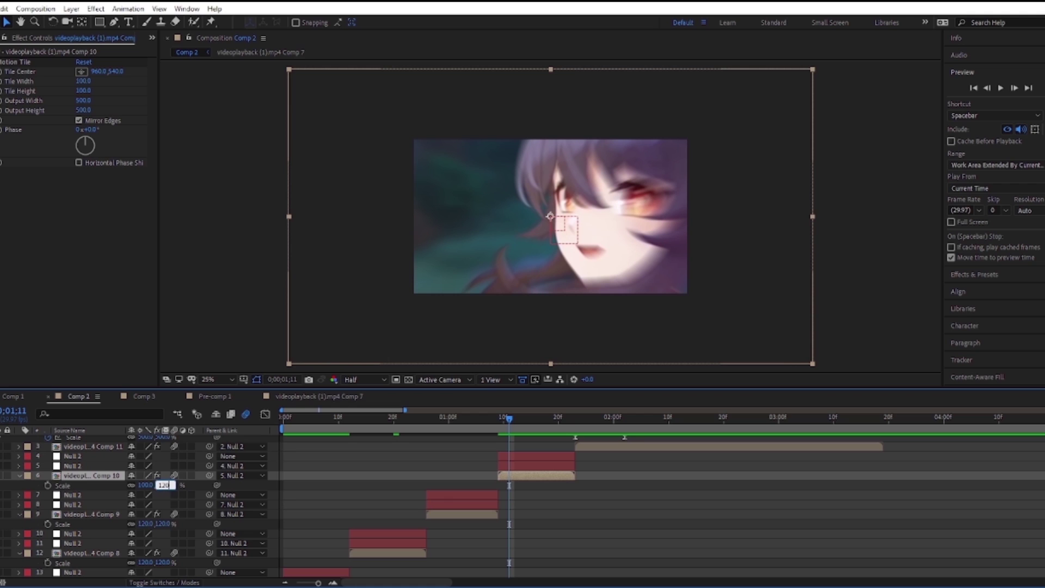
key(Return)
drag(549, 420, 317, 419)
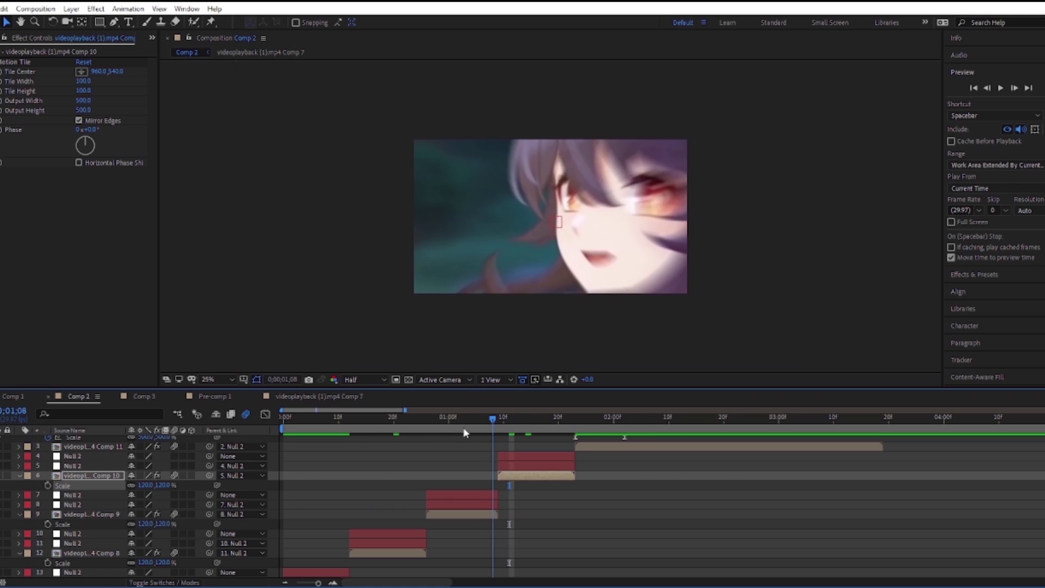
scroll(325, 451, down, 2)
Copy the Comp 7 clip's X/Y Position and Rotation keyframes and paste them onto the Comp 8 clip
click(429, 538)
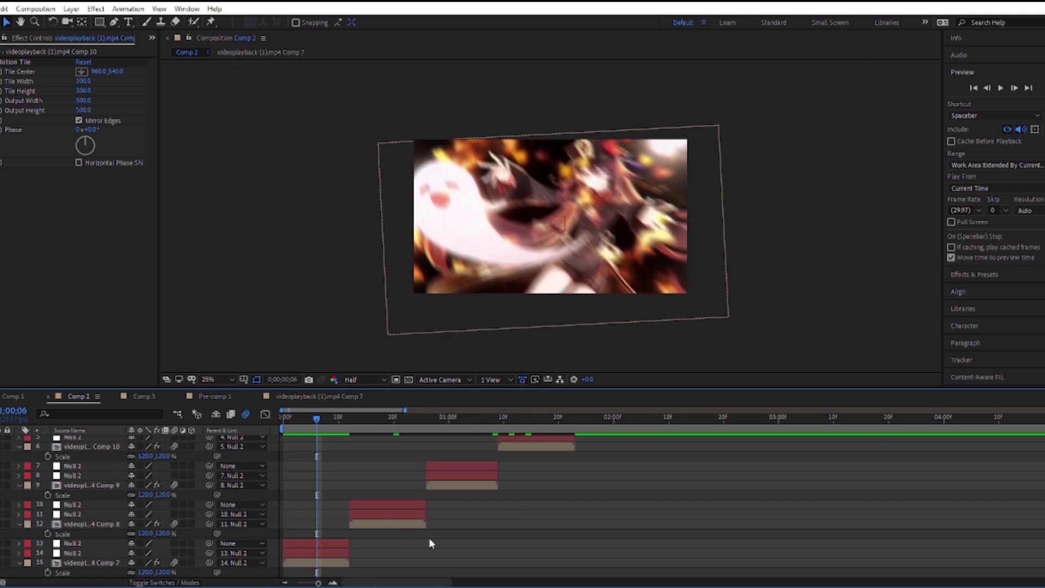
key(s)
click(333, 573)
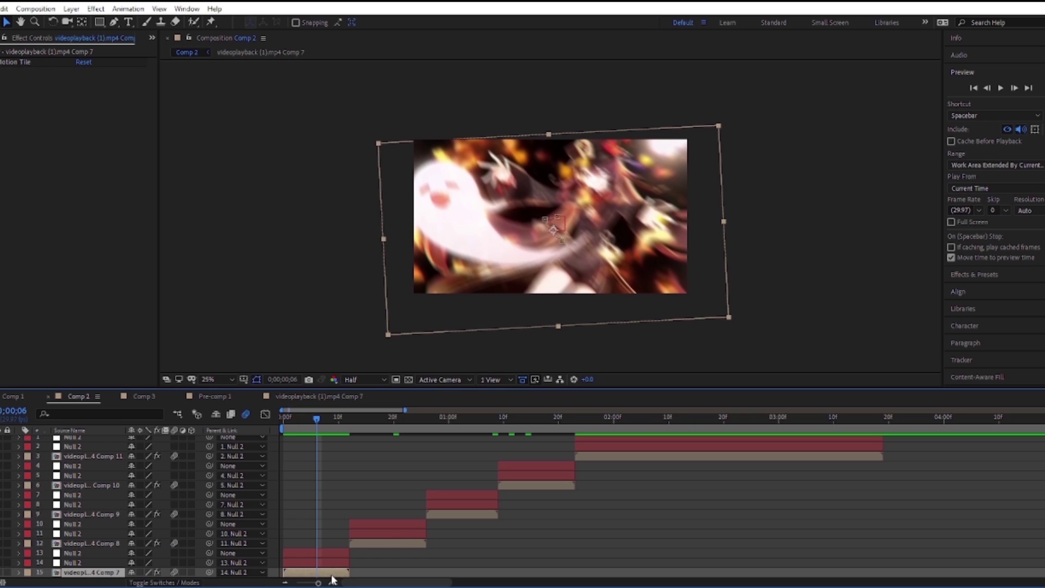
key(u)
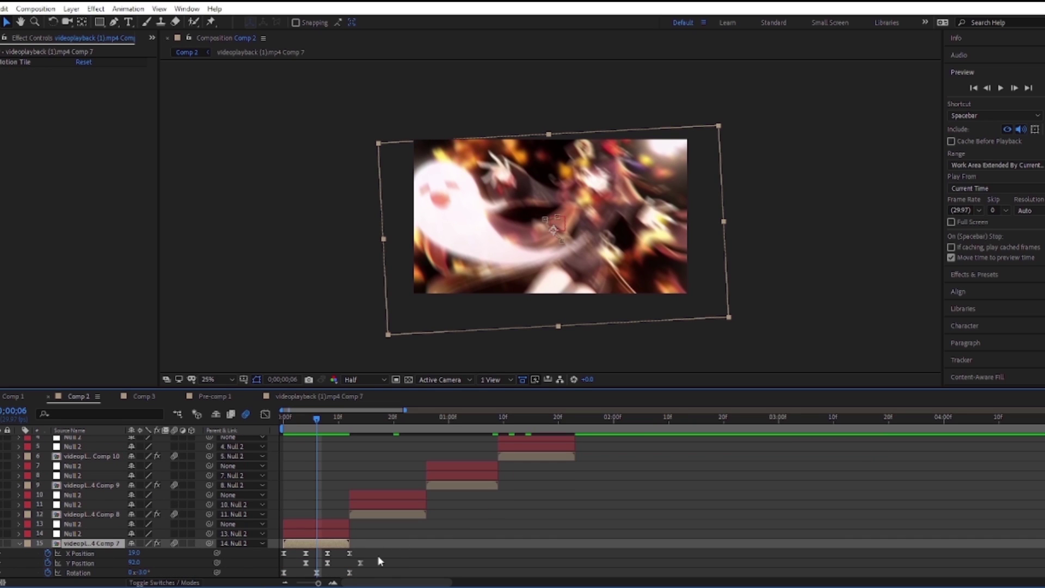
click(104, 554)
shift+click(105, 573)
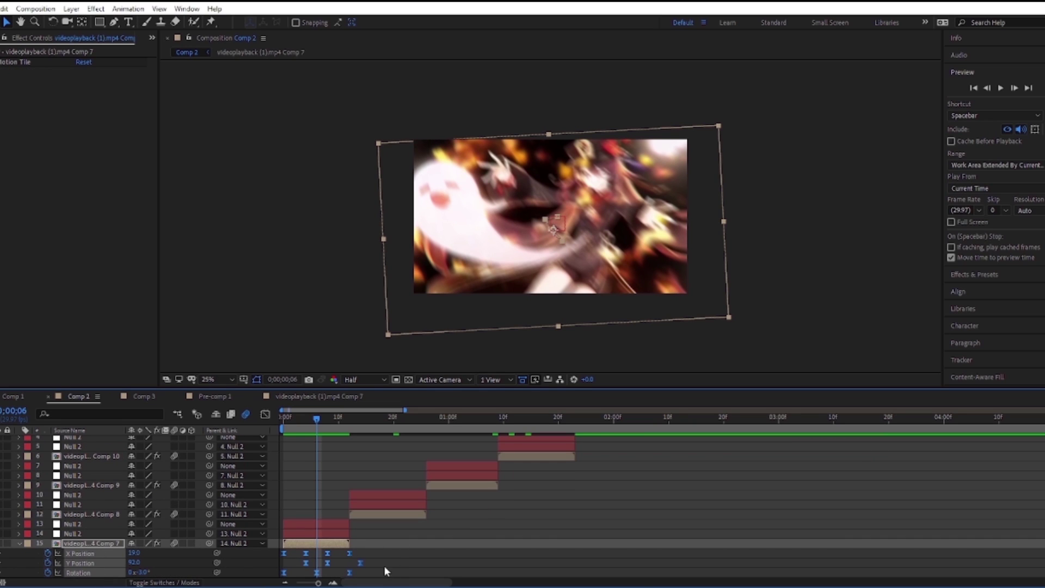
click(350, 422)
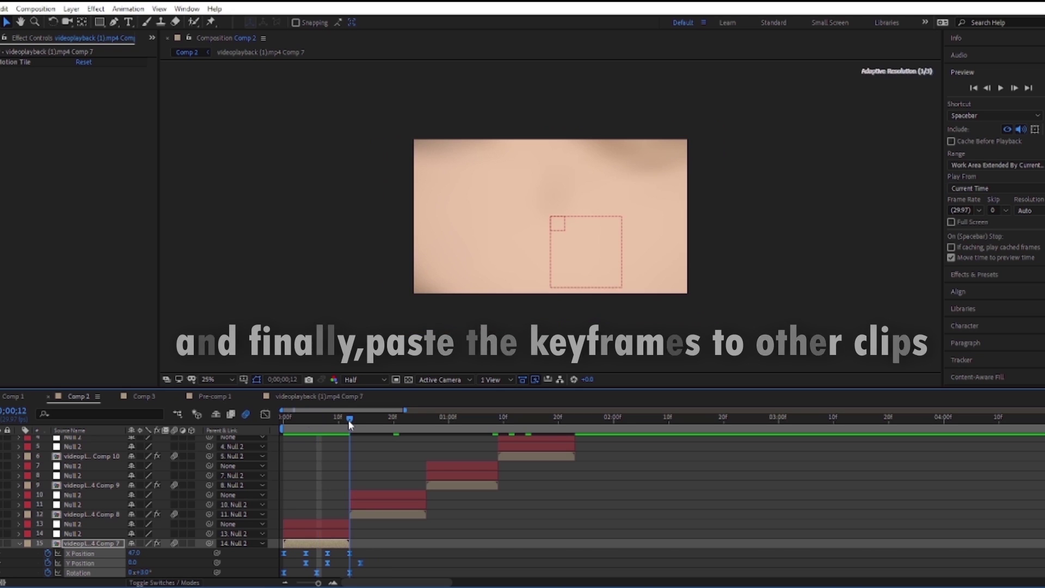
click(367, 515)
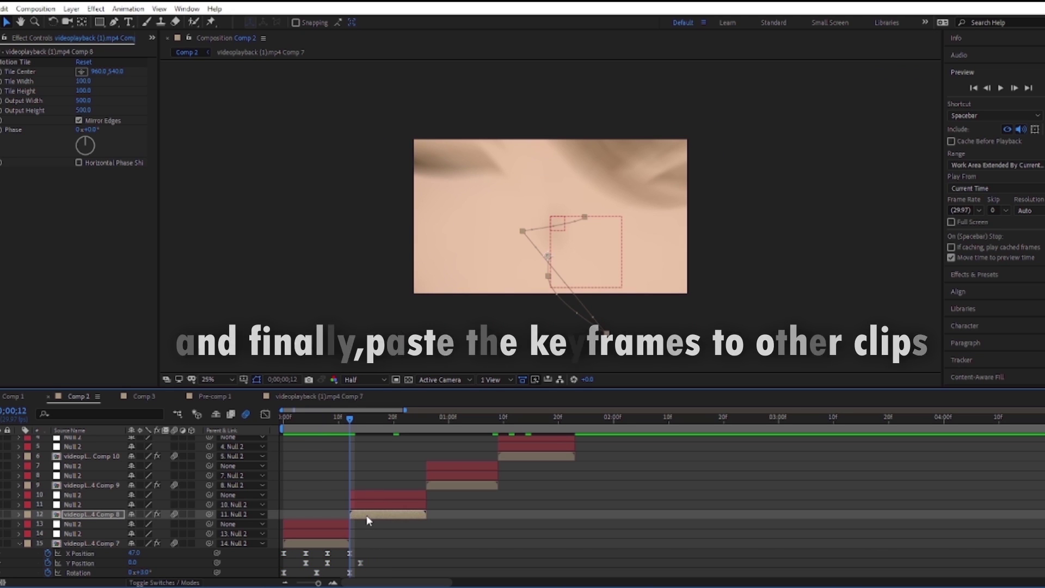
key(ctrl+v)
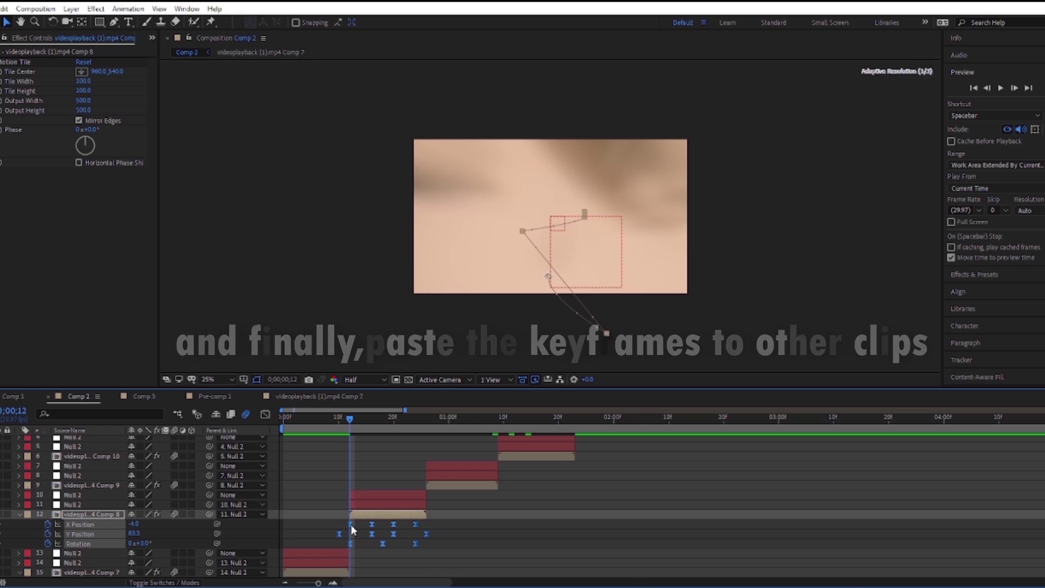
Shift some of the pasted Comp 8 position and rotation keyframes slightly later
click(443, 530)
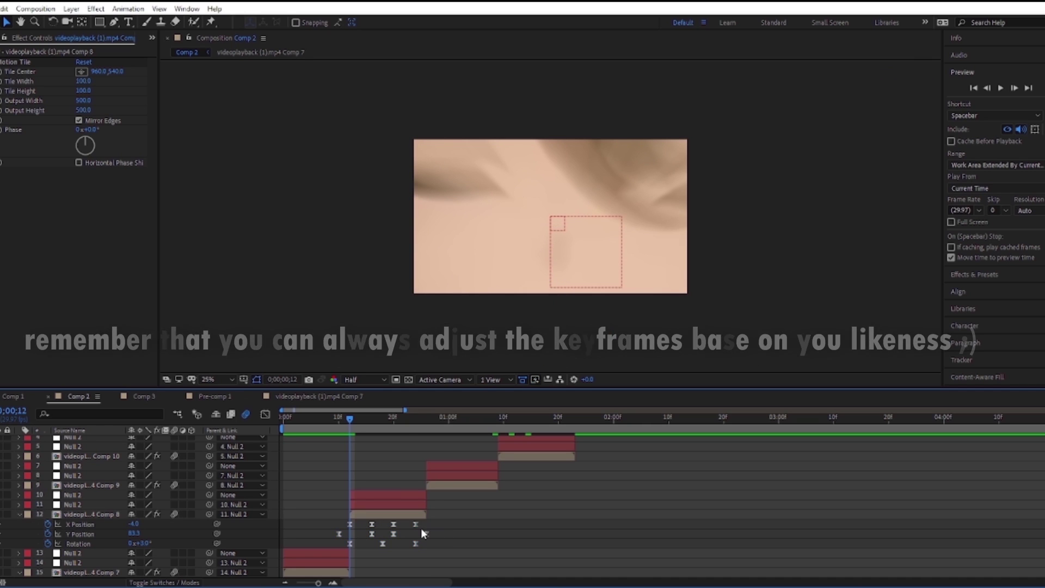
mouse_move(420, 518)
mouse_down()
mouse_move(412, 547)
mouse_move(426, 526)
mouse_up()
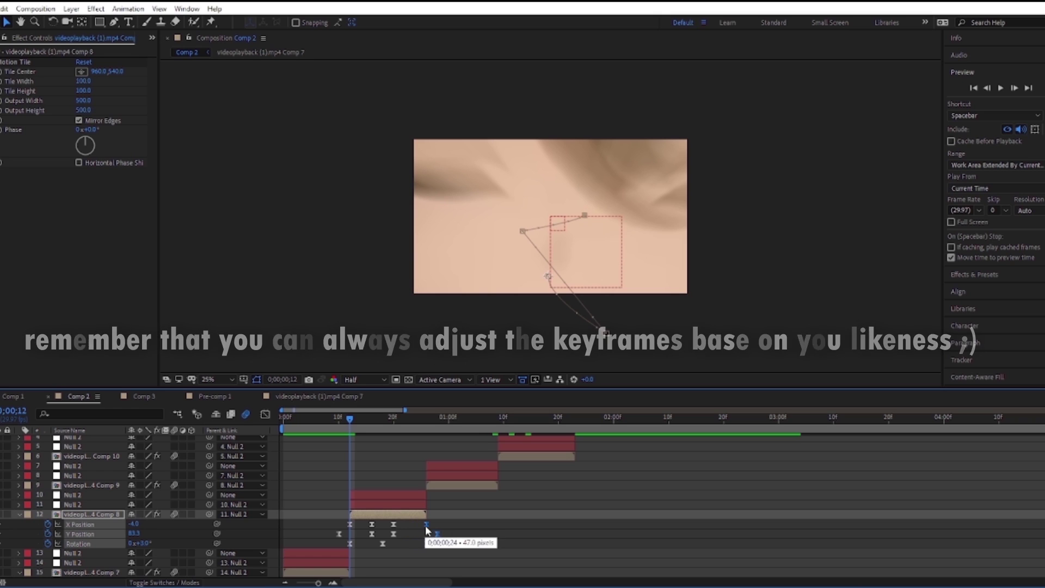
click(397, 529)
click(394, 530)
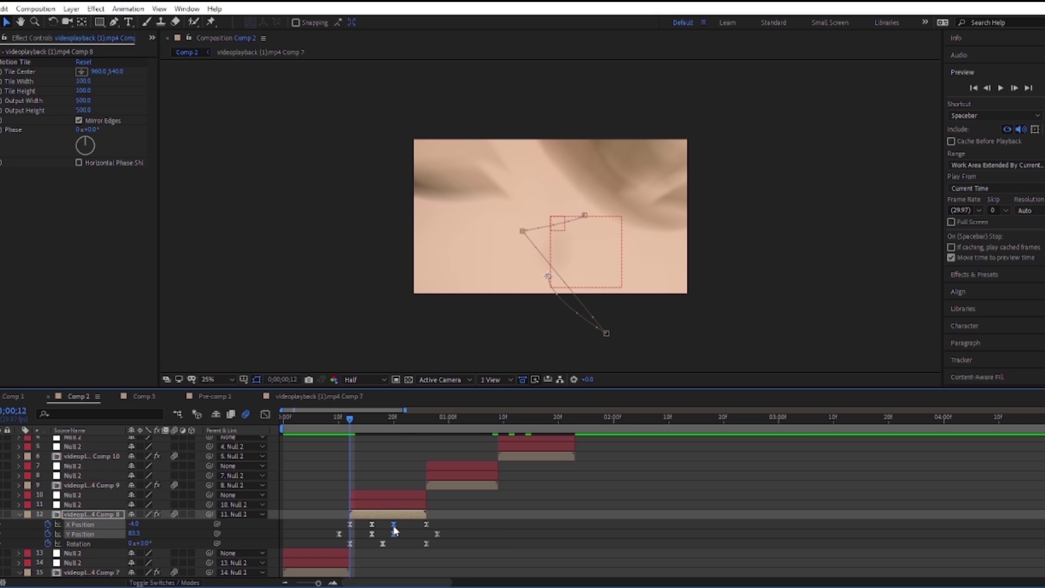
drag(395, 531, 400, 532)
drag(373, 525, 372, 529)
click(406, 544)
scroll(387, 549, down, 3)
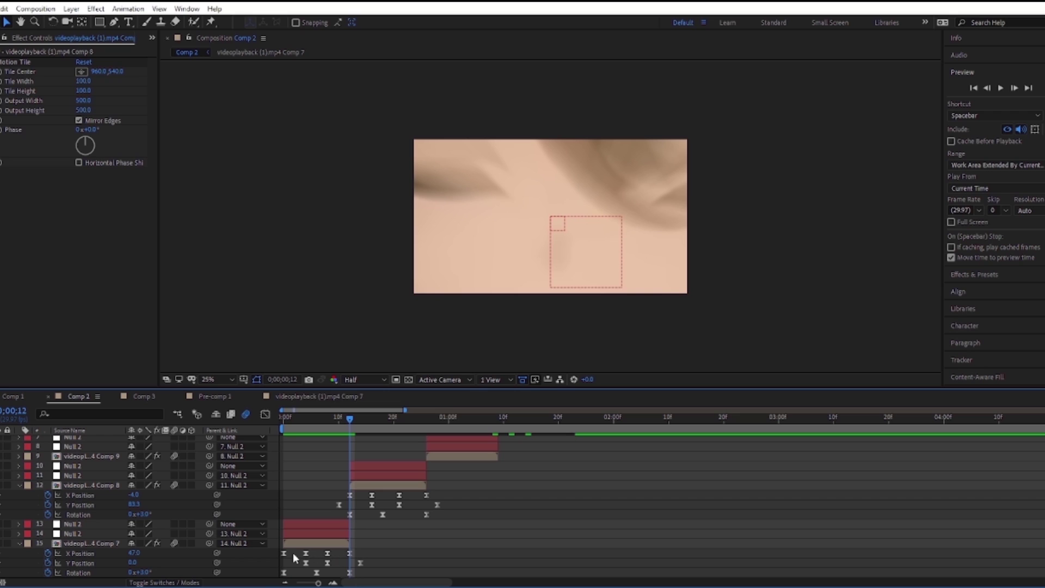
click(338, 559)
scroll(404, 526, up, 3)
Paste the shake keyframes onto the Comp 9 clip at its start and fine-tune their timing
click(424, 426)
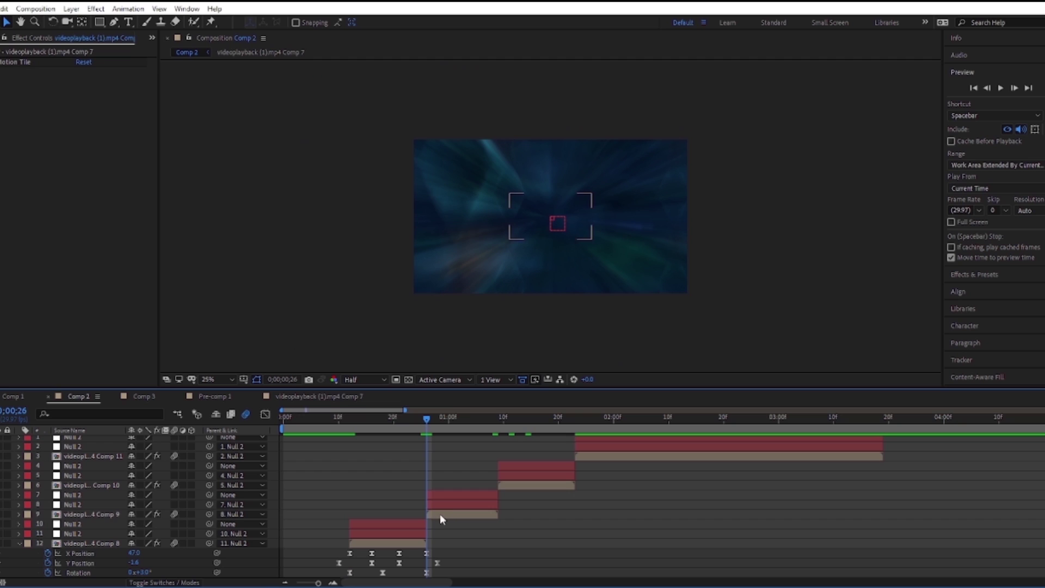
click(440, 514)
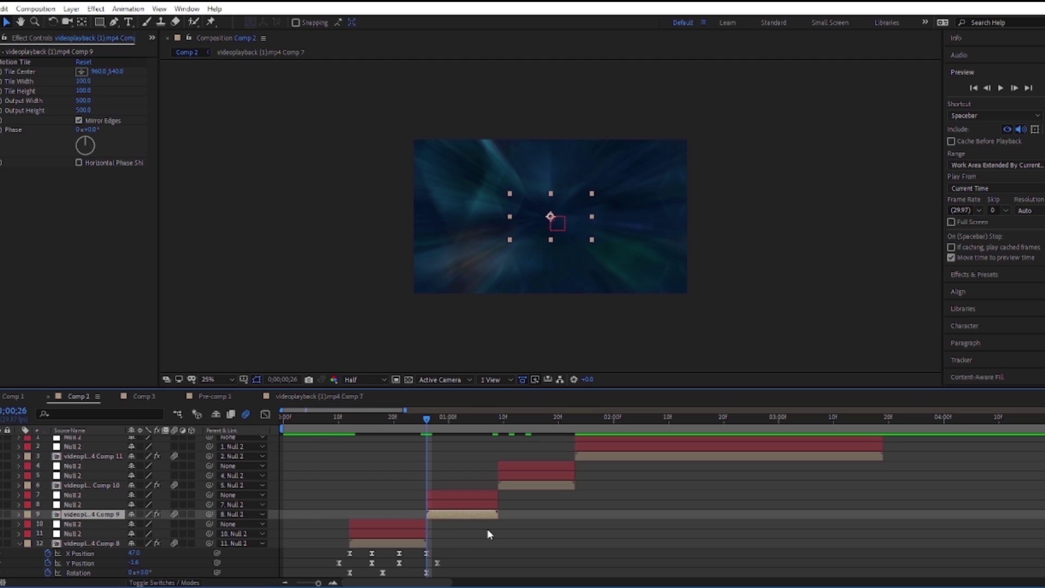
key(u)
scroll(486, 528, down, 1)
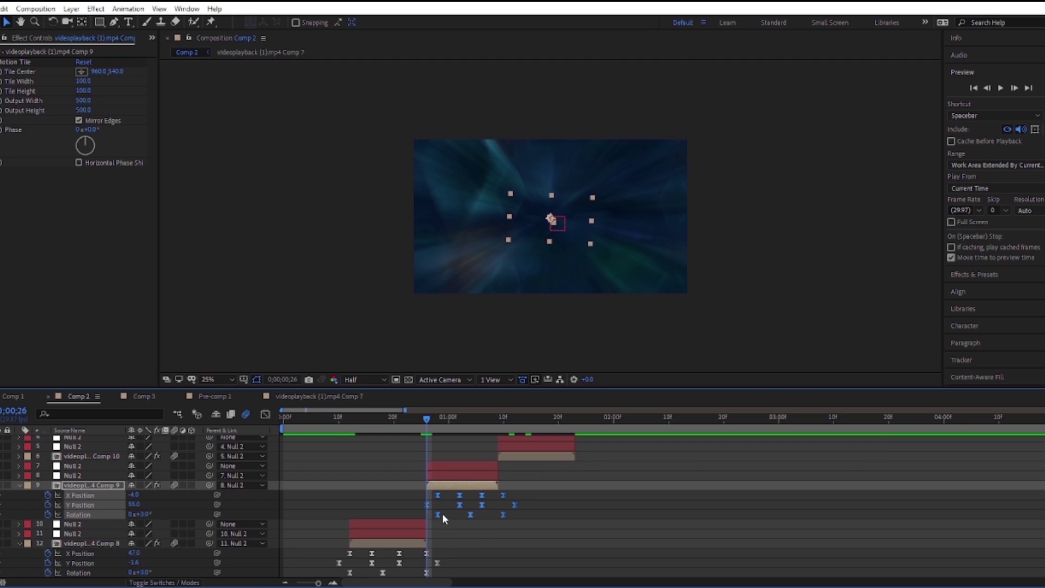
drag(441, 499, 430, 503)
click(489, 500)
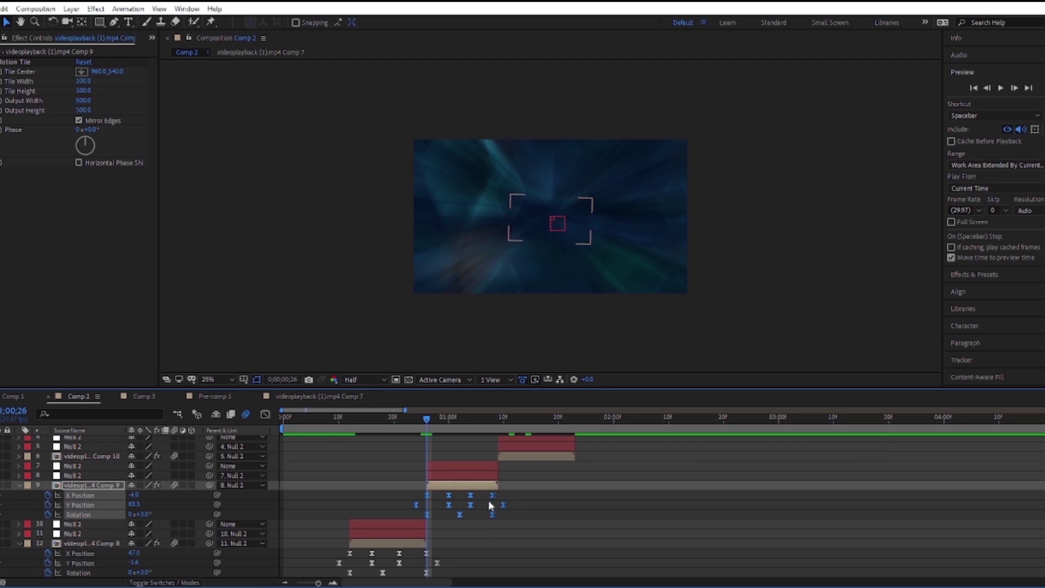
mouse_move(501, 511)
mouse_down()
mouse_move(489, 493)
mouse_move(498, 497)
mouse_move(475, 503)
mouse_up()
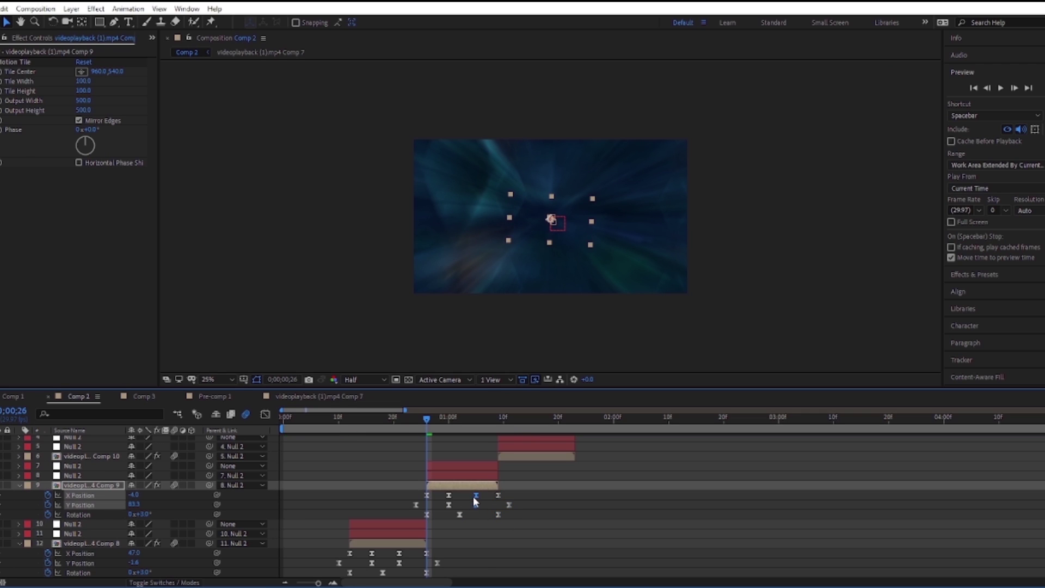
drag(402, 494, 517, 514)
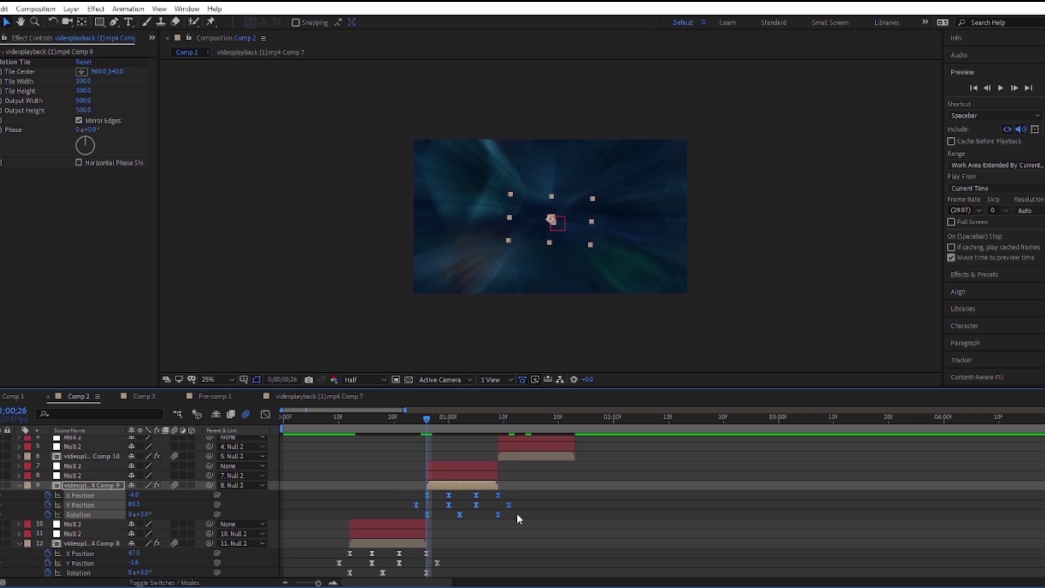
scroll(520, 478, up, 2)
Paste the shake keyframes onto the Comp 10 clip at its start and shift them slightly earlier
click(501, 430)
click(515, 489)
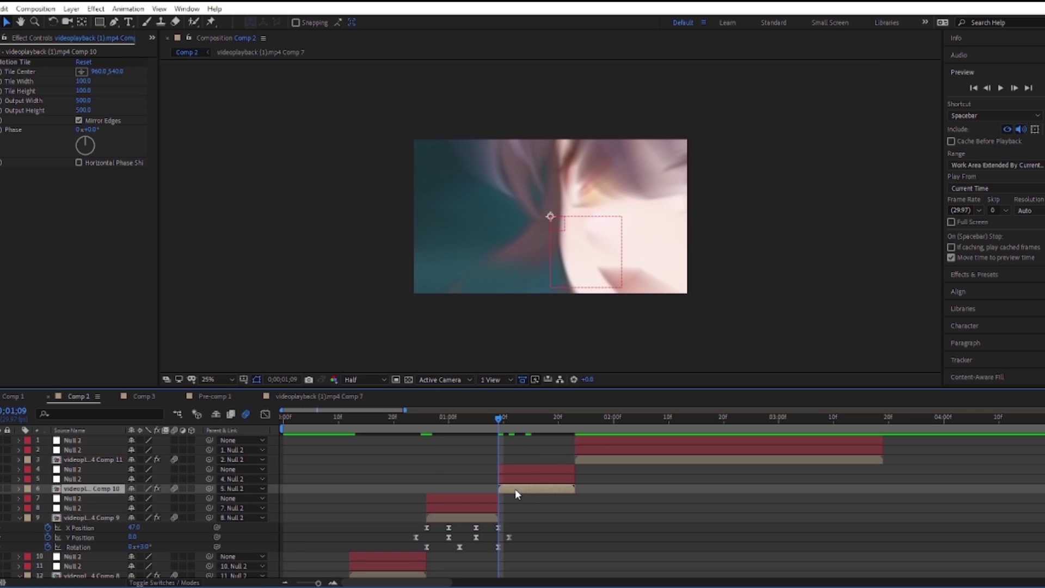
key(ctrl+v)
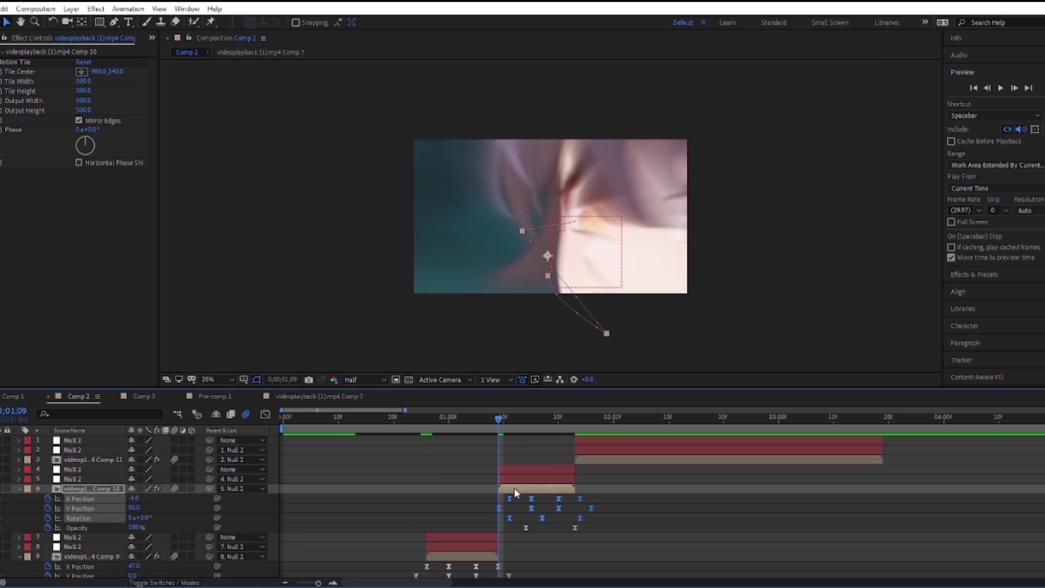
mouse_move(505, 502)
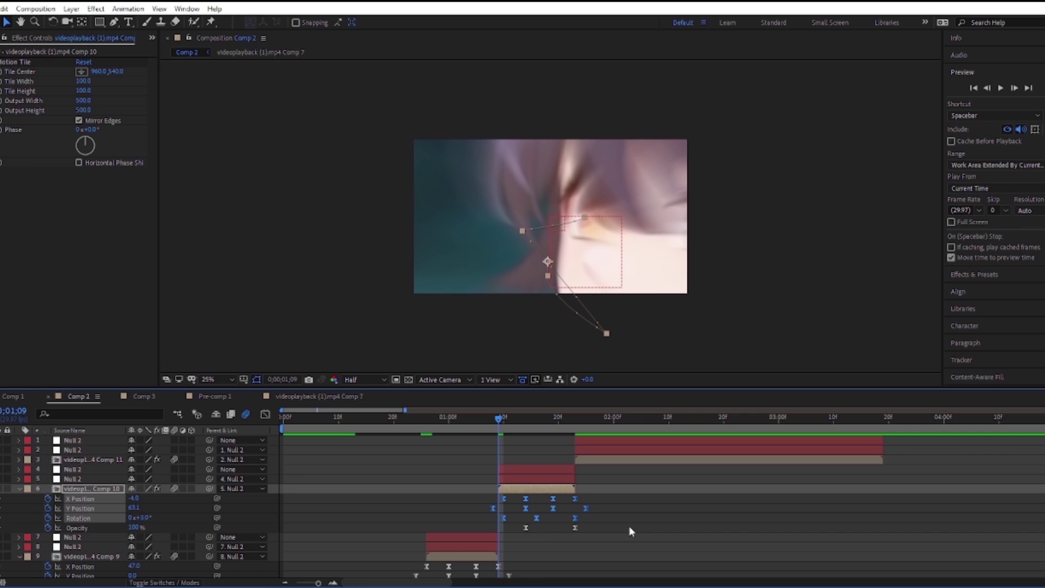
click(506, 498)
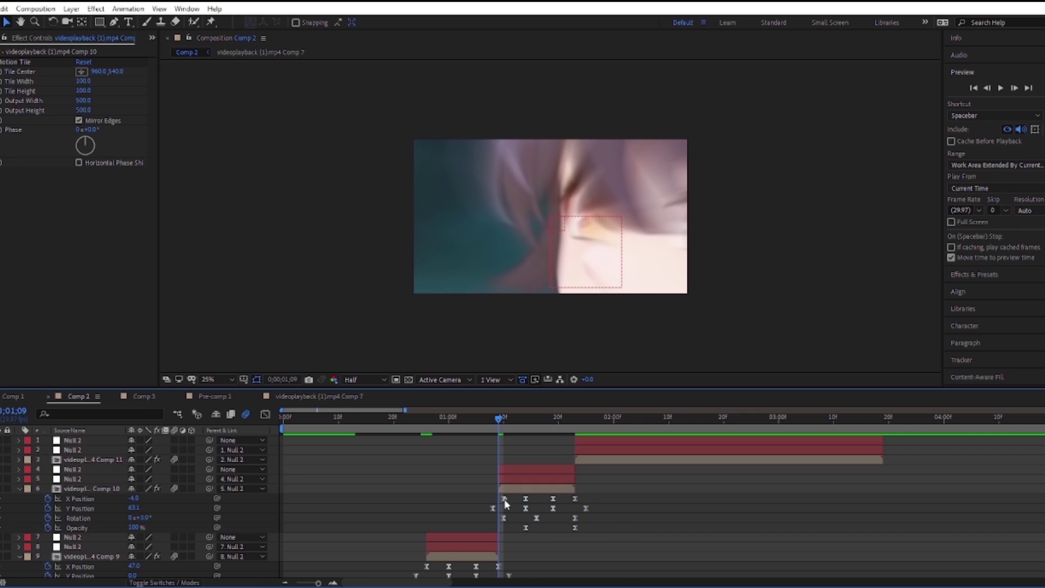
drag(472, 494, 589, 520)
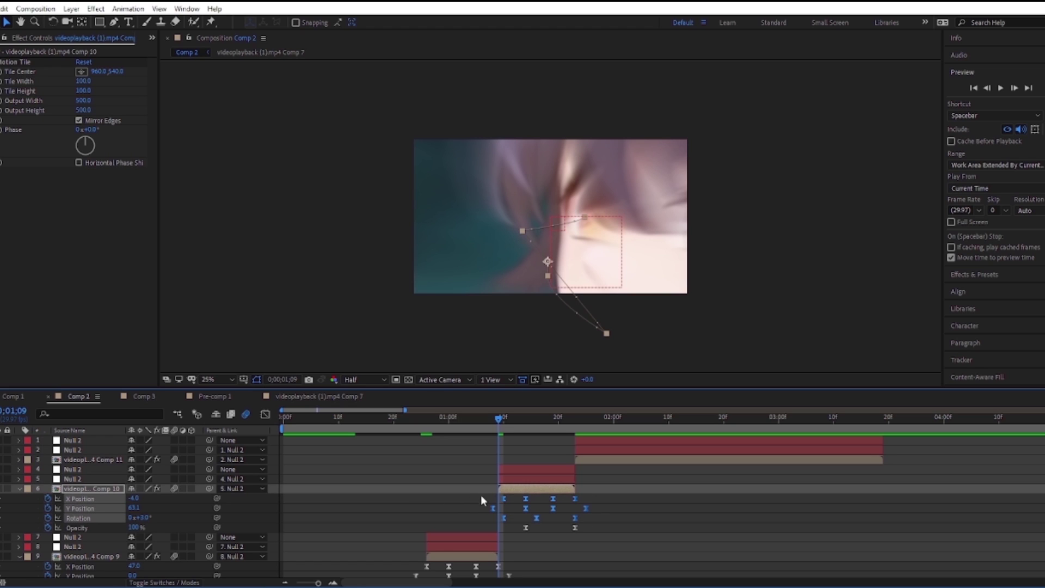
drag(503, 502, 498, 501)
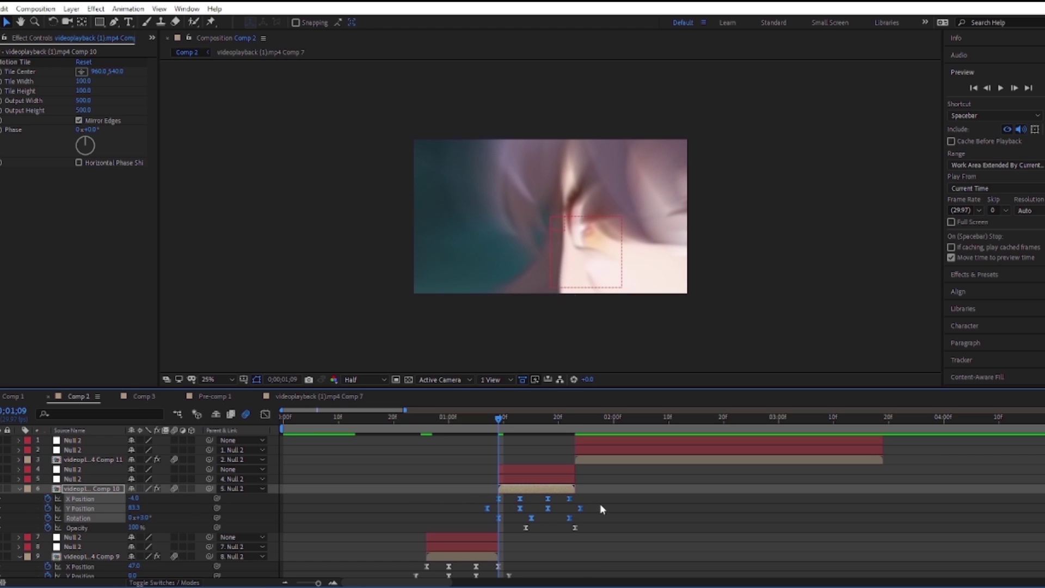
mouse_move(563, 498)
mouse_down()
mouse_move(591, 515)
mouse_move(566, 501)
mouse_up()
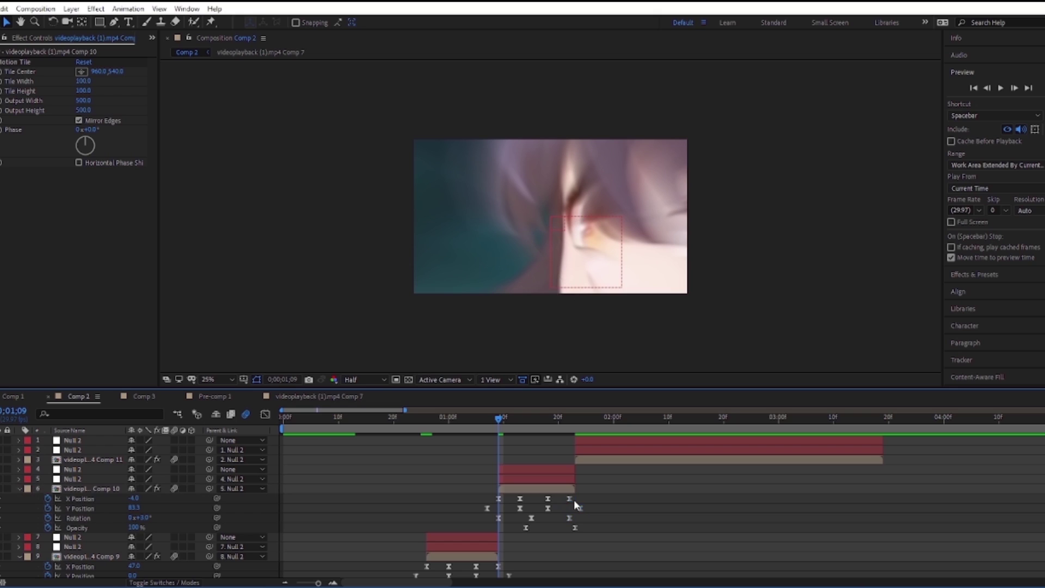
click(612, 502)
Collapse all layer properties, return the playhead to the start, and preview the edit
key(ctrl+a)
key(u)
click(466, 471)
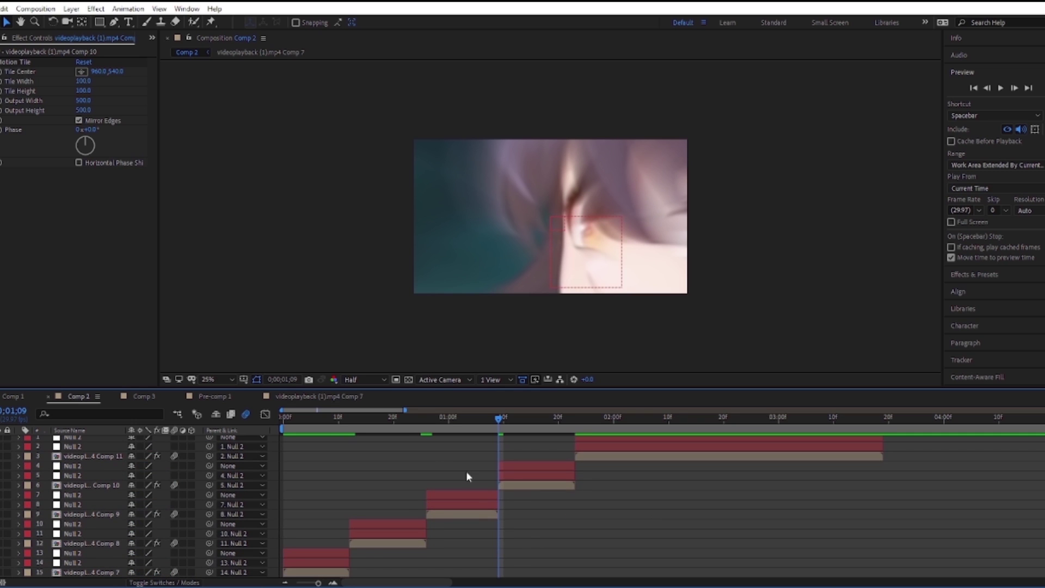
drag(327, 429, 292, 428)
key(space)
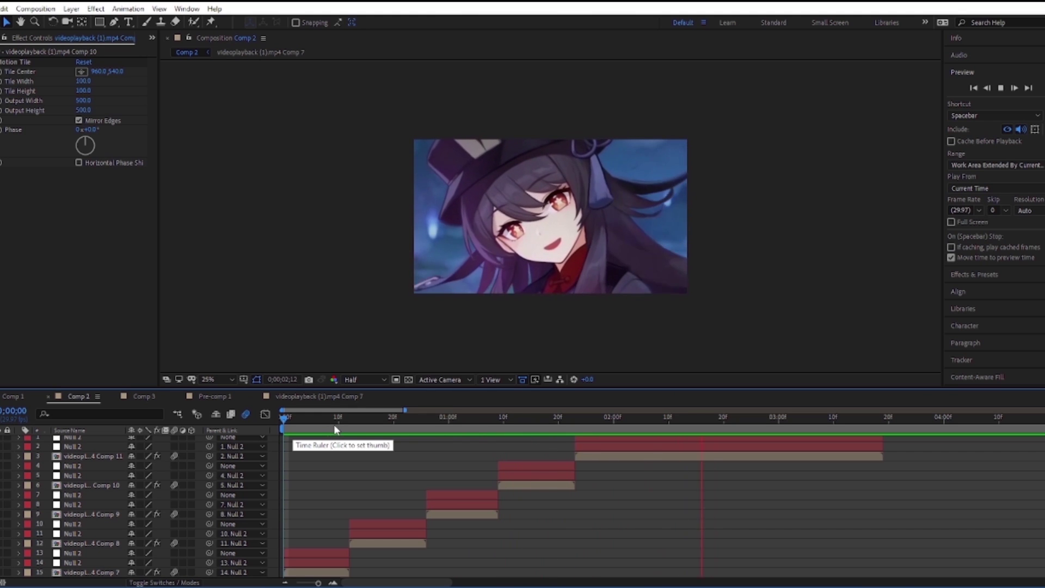
click(295, 431)
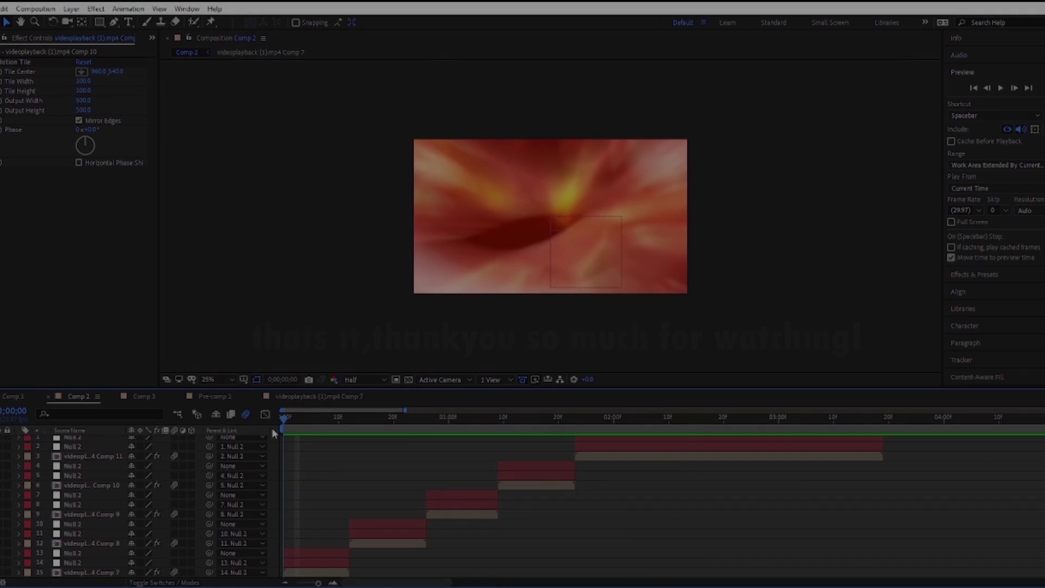
click(283, 429)
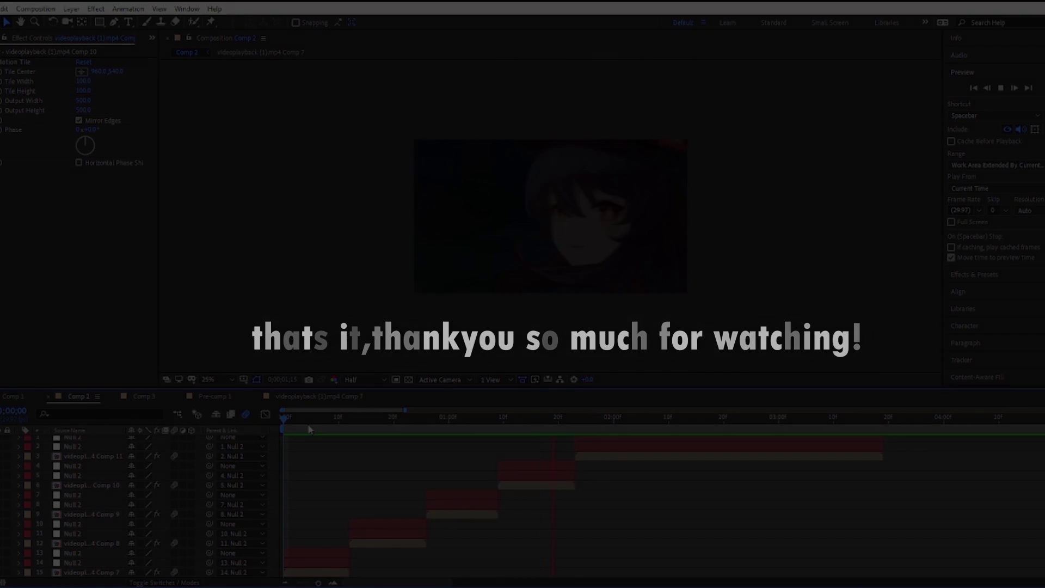